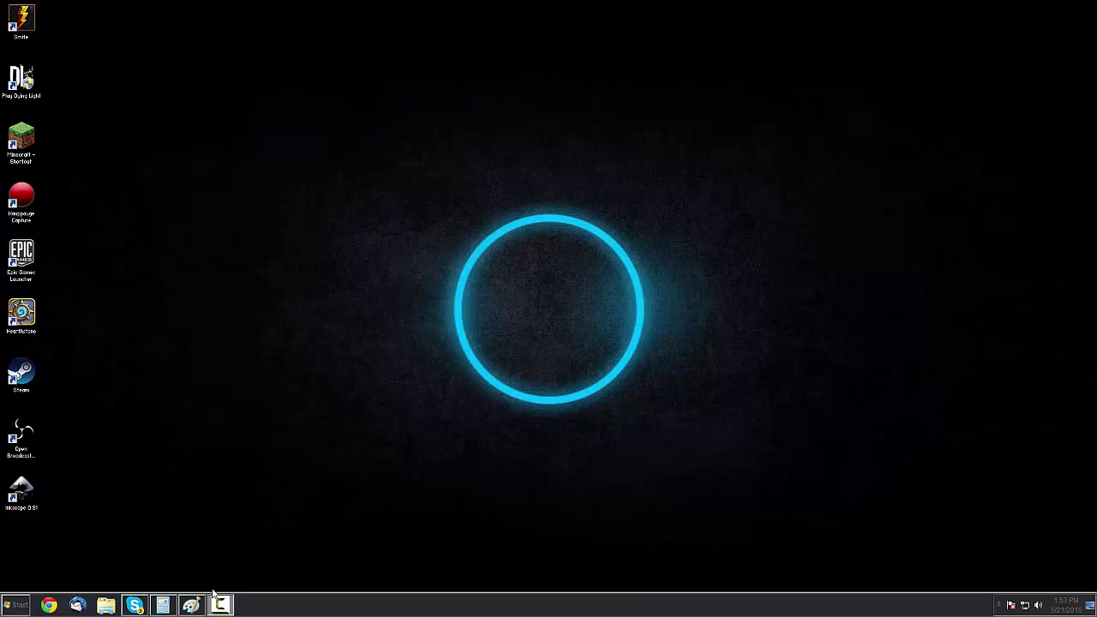
# Review the reference images in the untitled Paint picture, and close Paint without saving the changes
pyautogui.click(192, 606)
pyautogui.moveTo(695, 45); pyautogui.dragTo(695, 24)
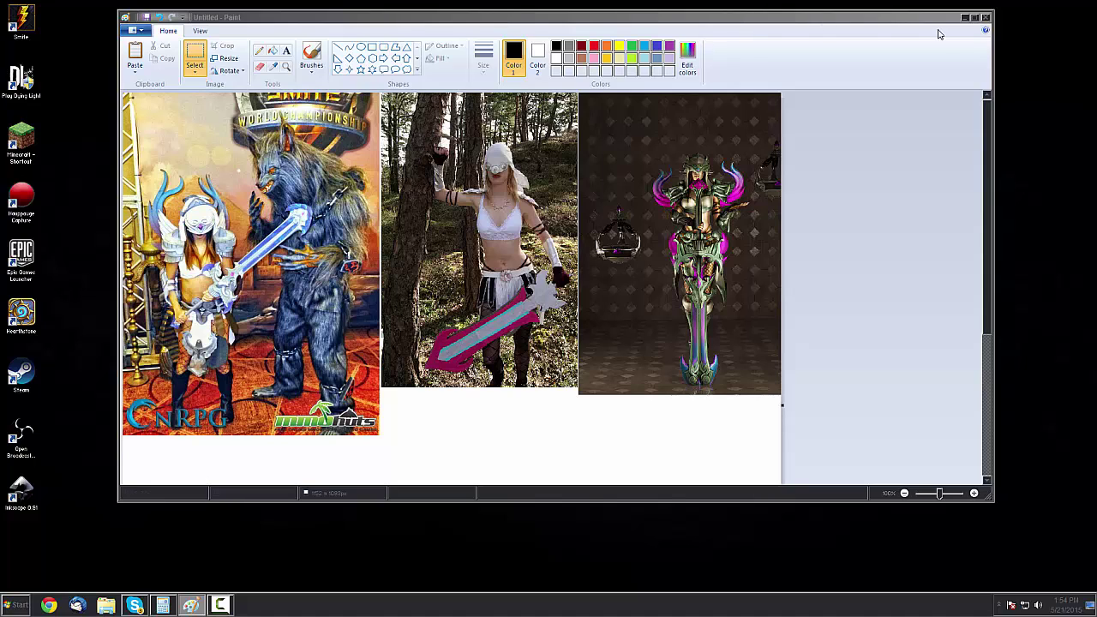
pyautogui.click(986, 18)
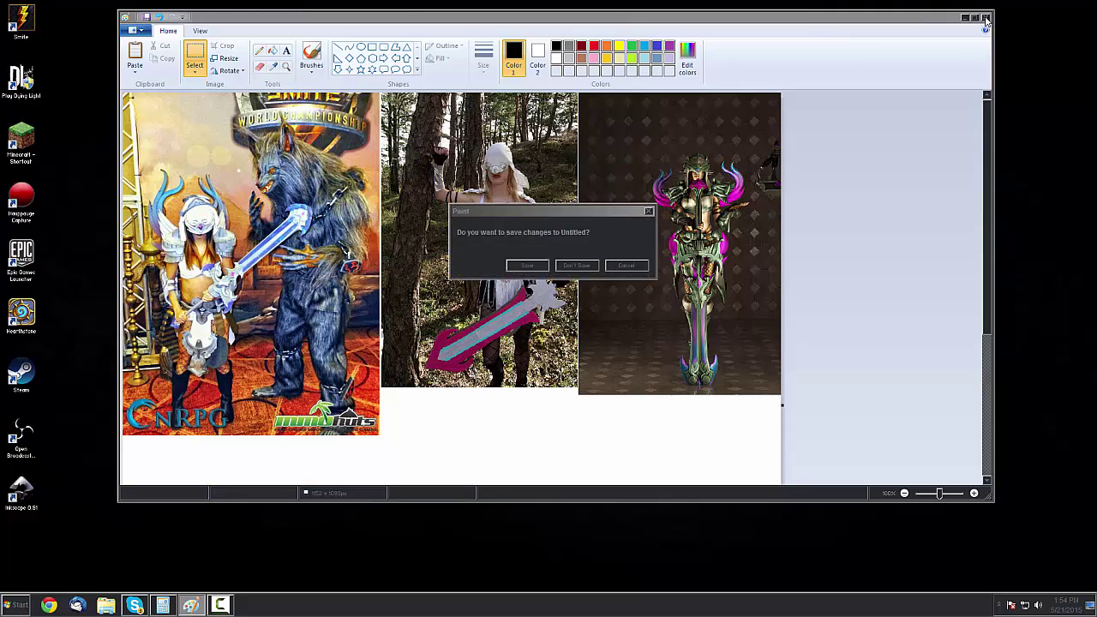
pyautogui.click(579, 262)
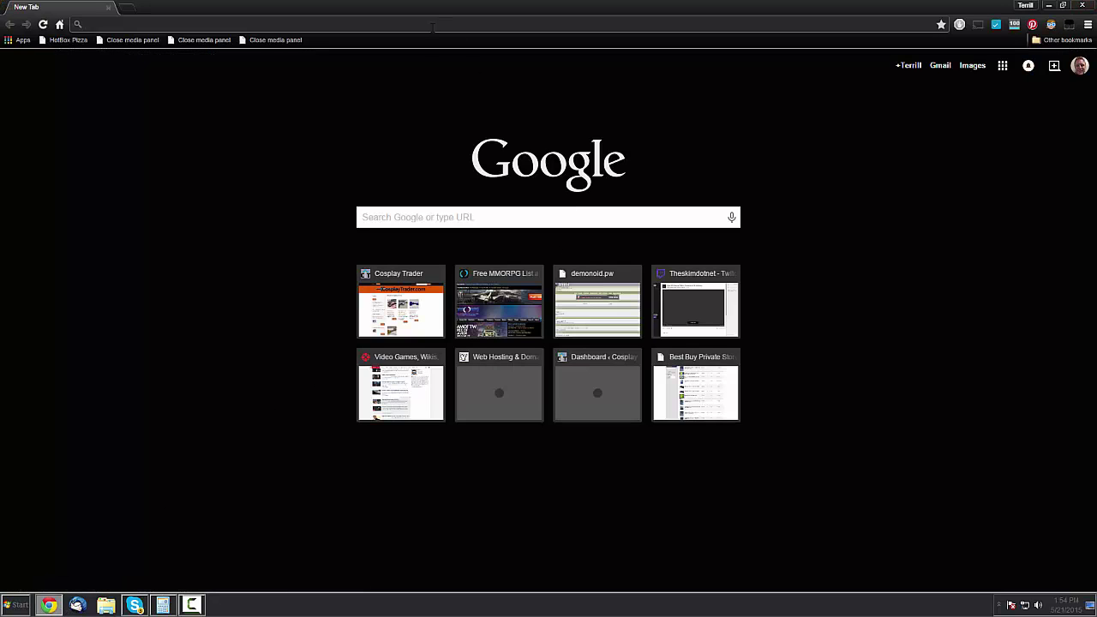
# Search the web in Chrome for "gildor umodel" and open the UE Viewer page on Gildor's Homepage
pyautogui.write('gildor umodel')
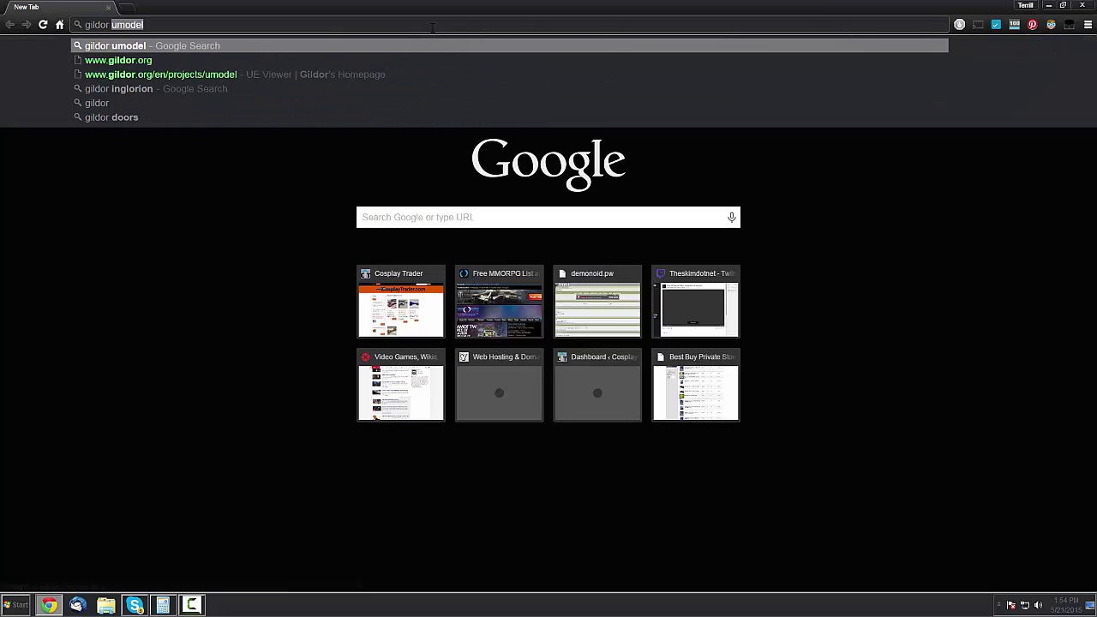
pyautogui.press('Return')
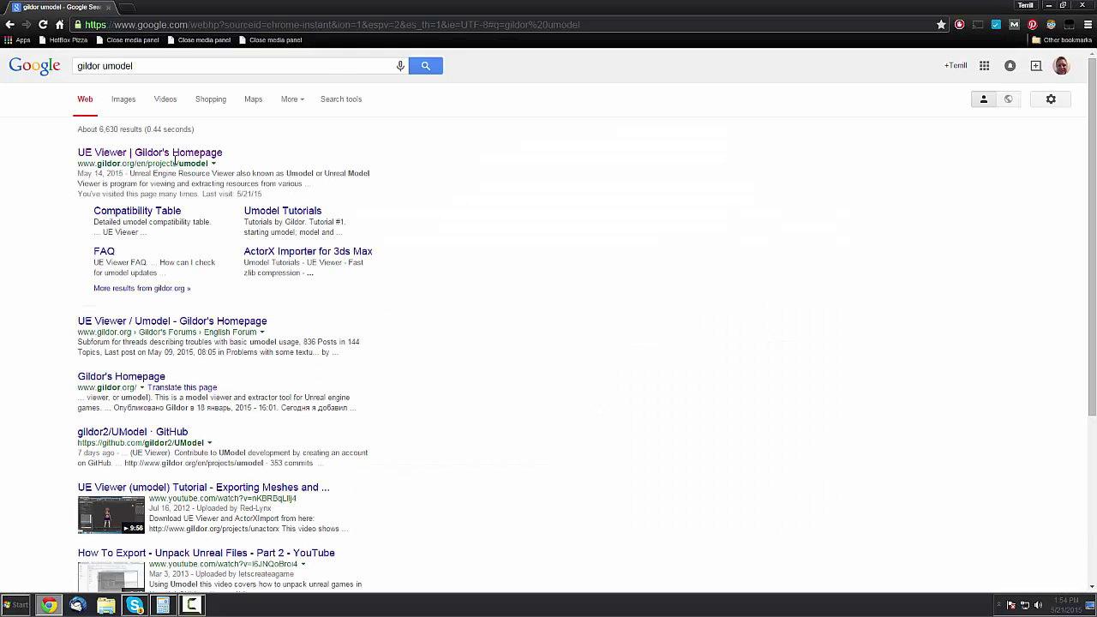
pyautogui.click(160, 156)
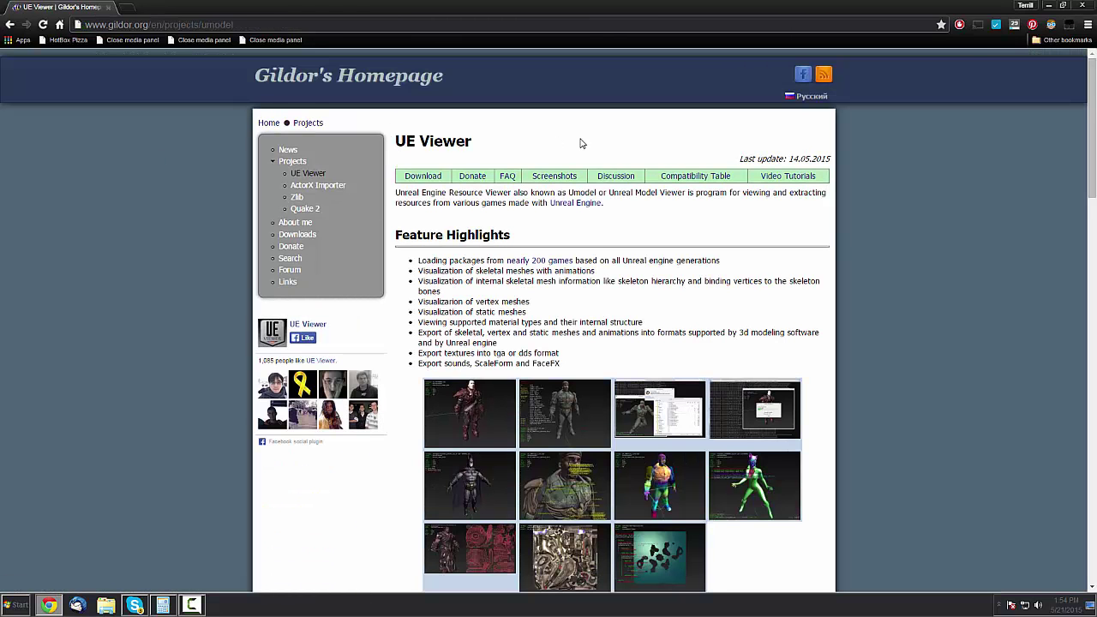
# Examine the UE Viewer page's web address, feature highlights, screenshots and system requirements
pyautogui.moveTo(90, 24); pyautogui.dragTo(148, 24)
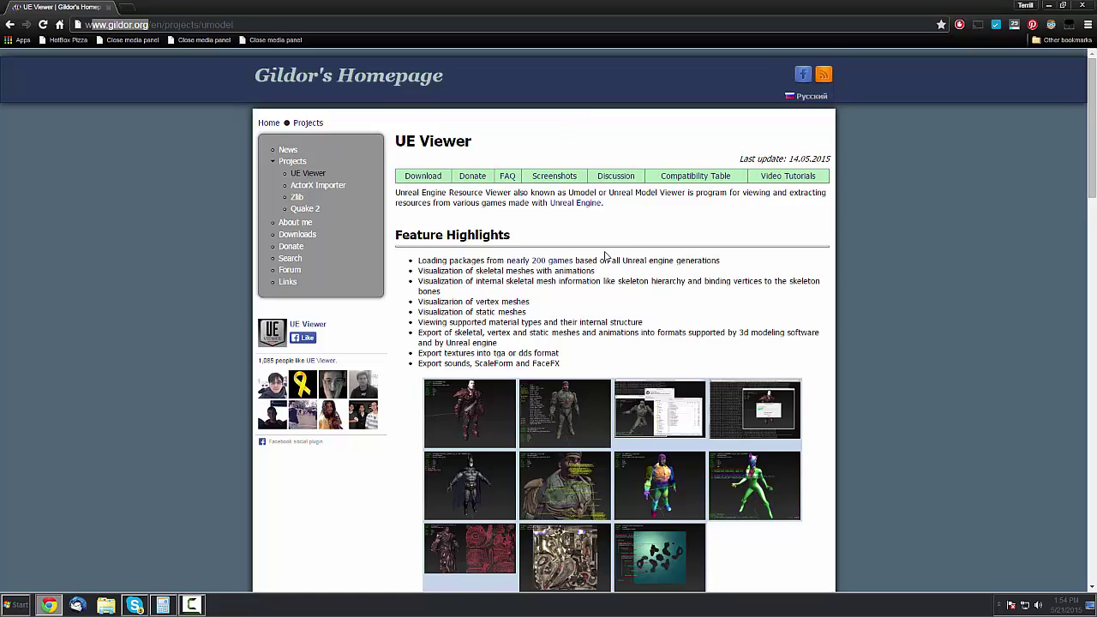
pyautogui.scroll(-1, 593, 255)
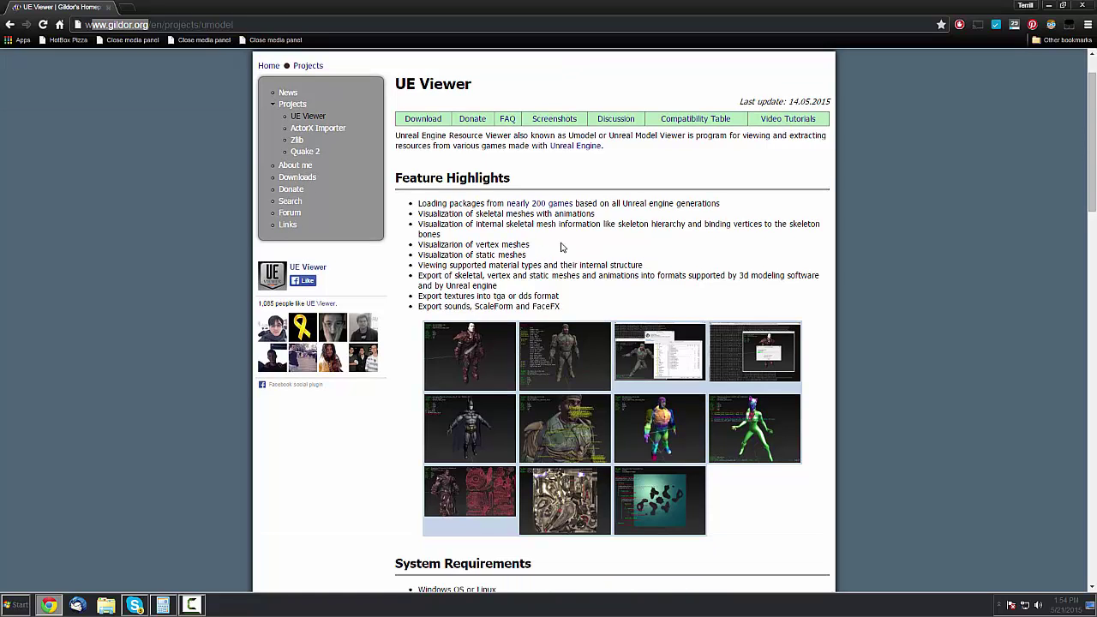
pyautogui.scroll(-1, 825, 272)
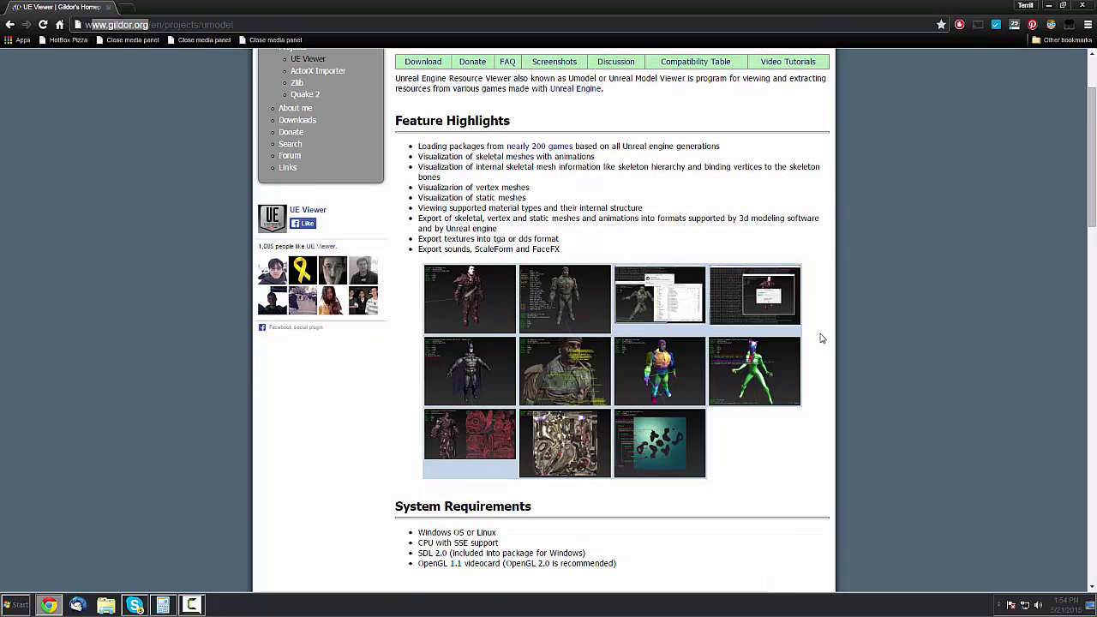
pyautogui.scroll(2, 820, 338)
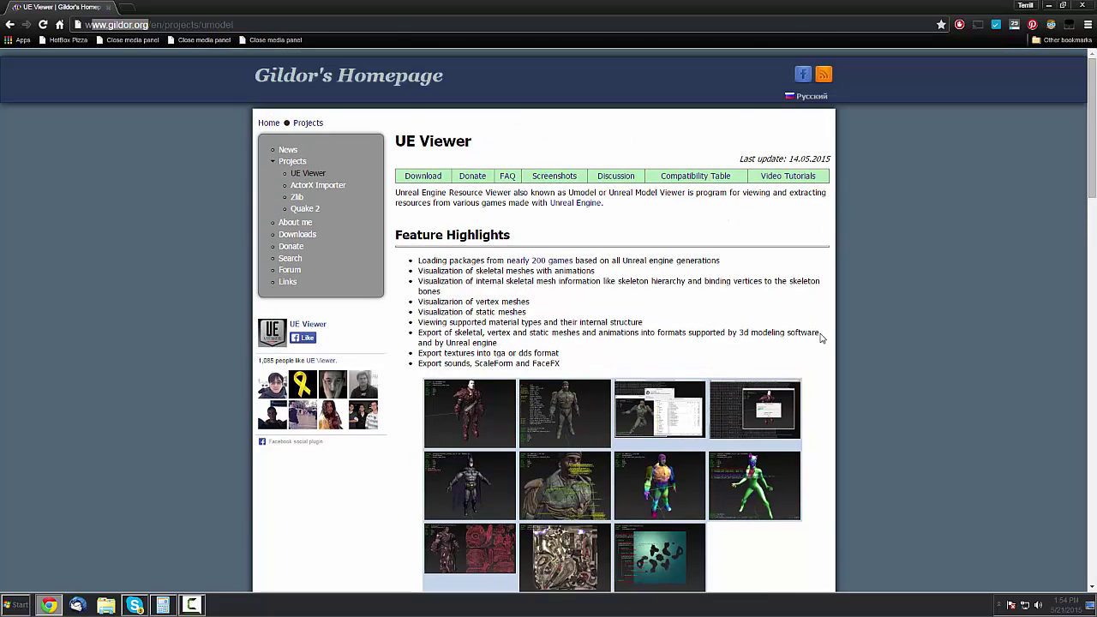
pyautogui.scroll(-3, 710, 253)
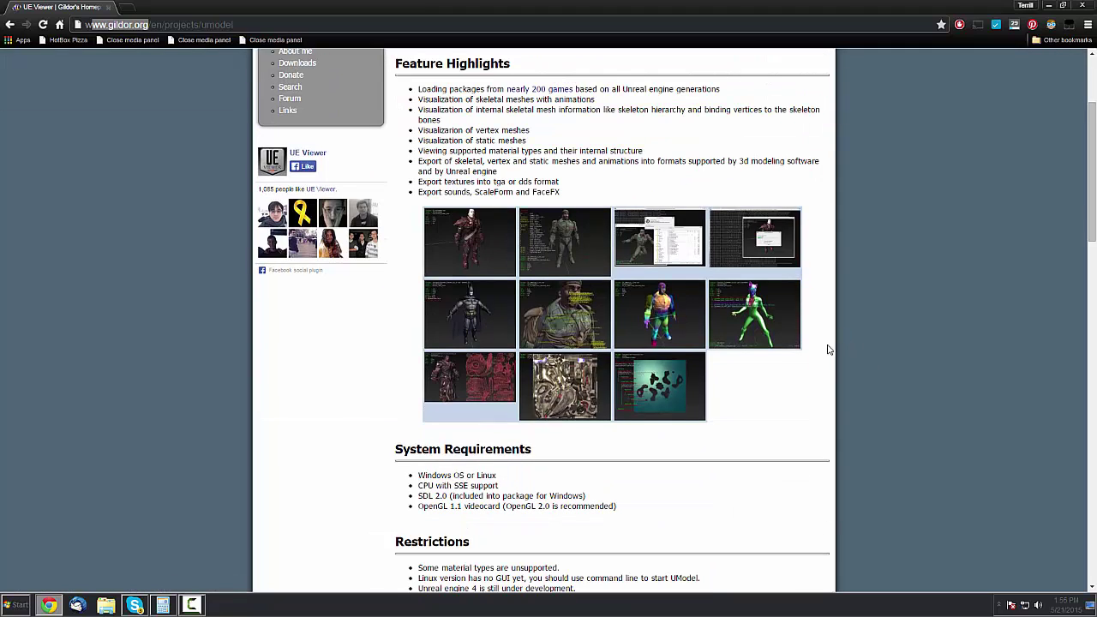
pyautogui.scroll(2, 823, 380)
pyautogui.scroll(-2, 823, 380)
pyautogui.scroll(3, 821, 380)
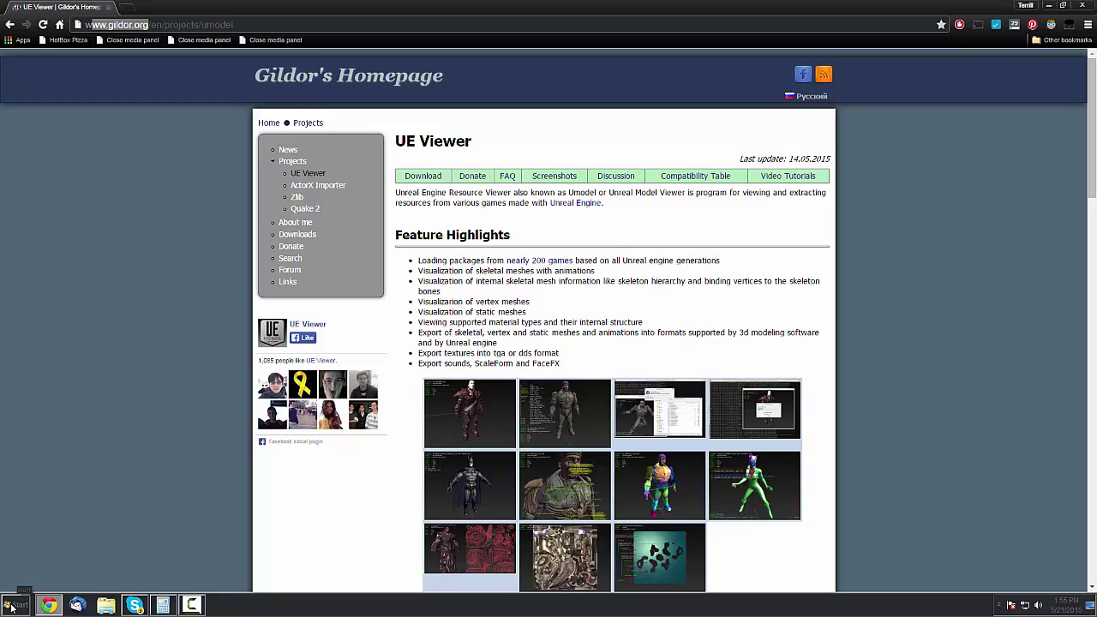
# Open the UEViewer folder on drive D: in Windows Explorer and launch the umodel application
pyautogui.click(13, 606)
pyautogui.click(104, 607)
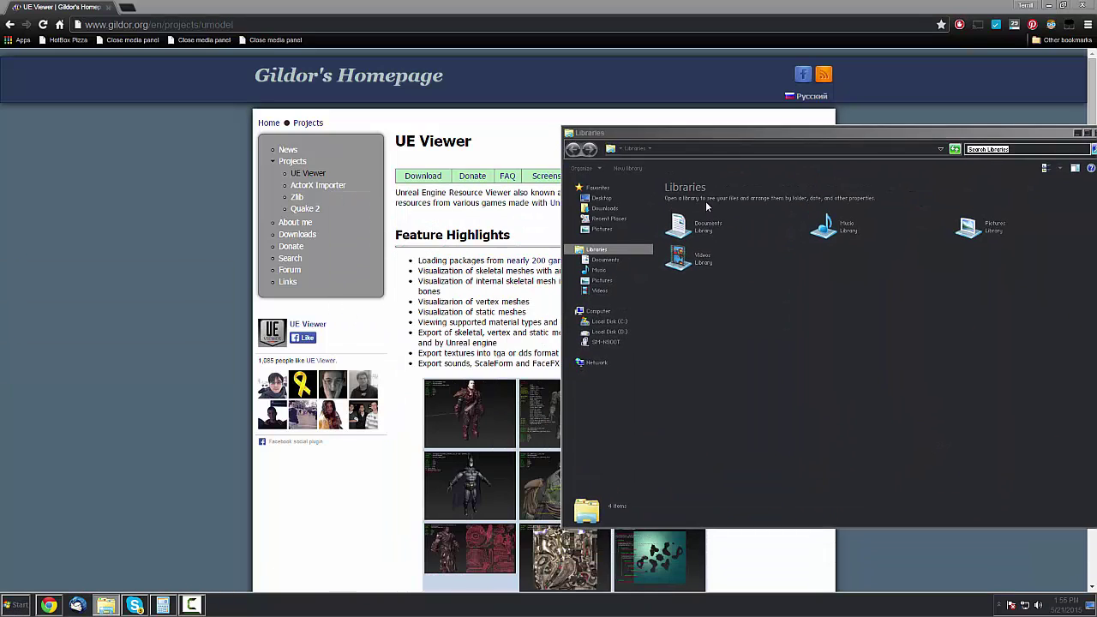
pyautogui.click(610, 331)
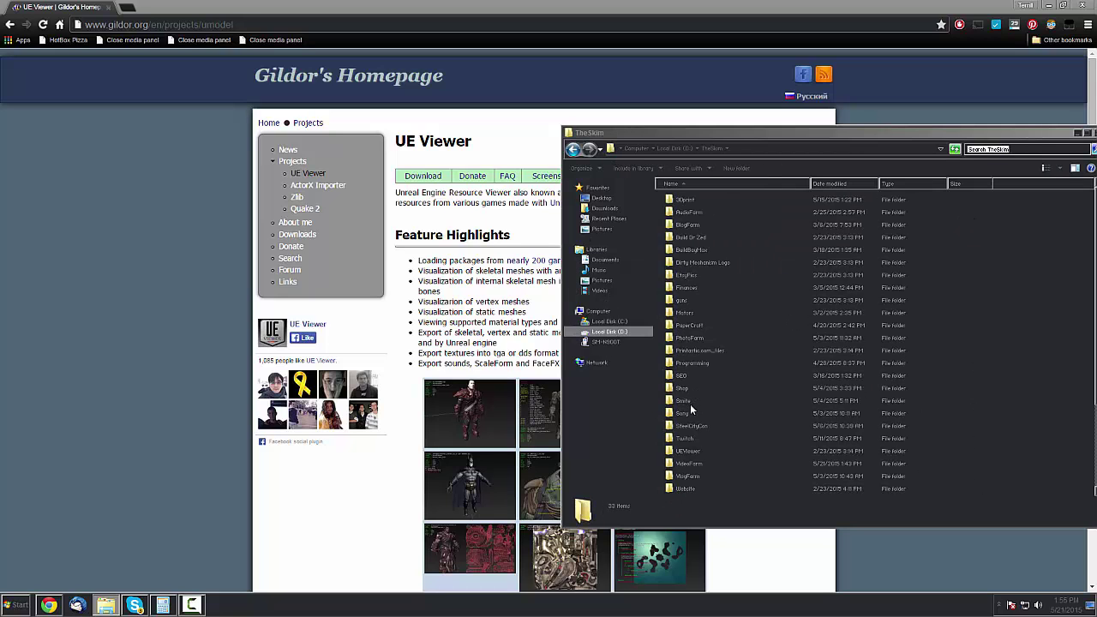
pyautogui.doubleClick(694, 452)
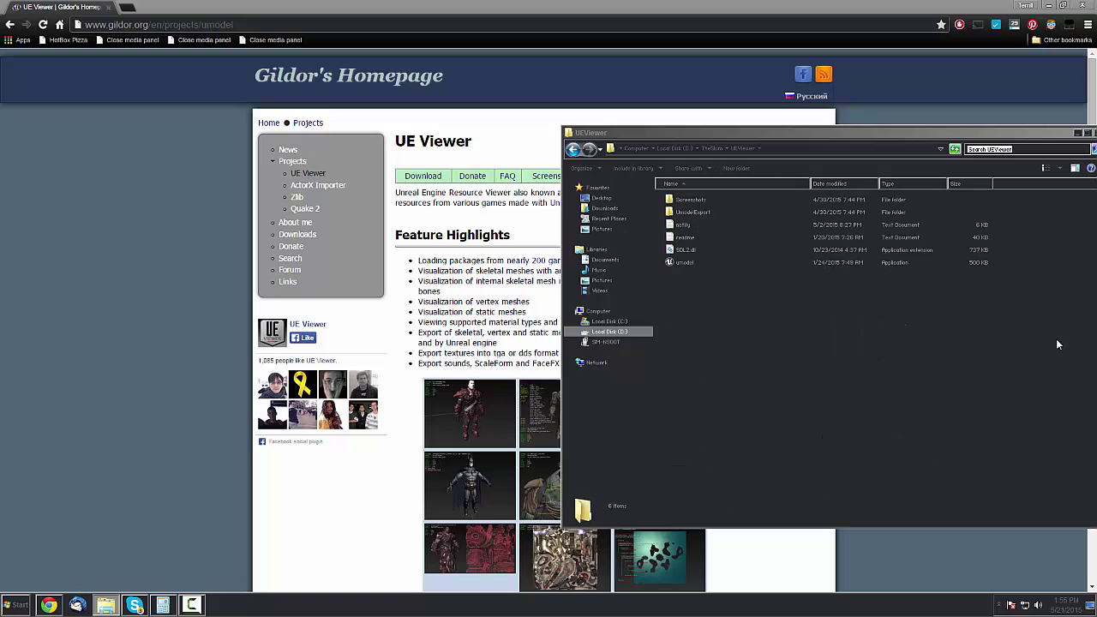
pyautogui.doubleClick(689, 265)
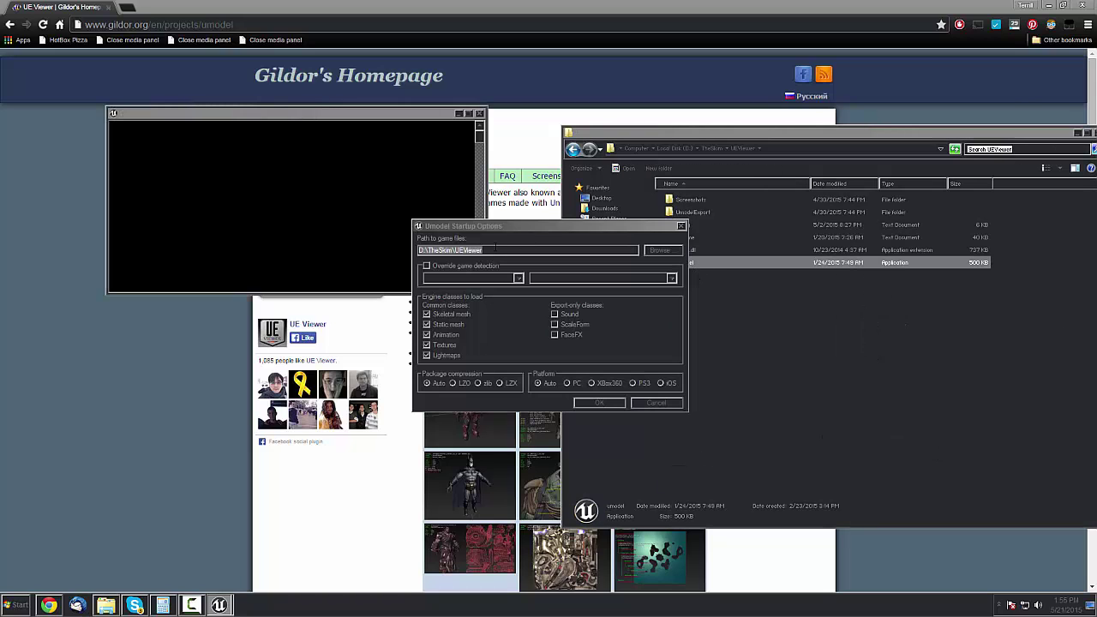
pyautogui.moveTo(480, 226); pyautogui.dragTo(395, 187)
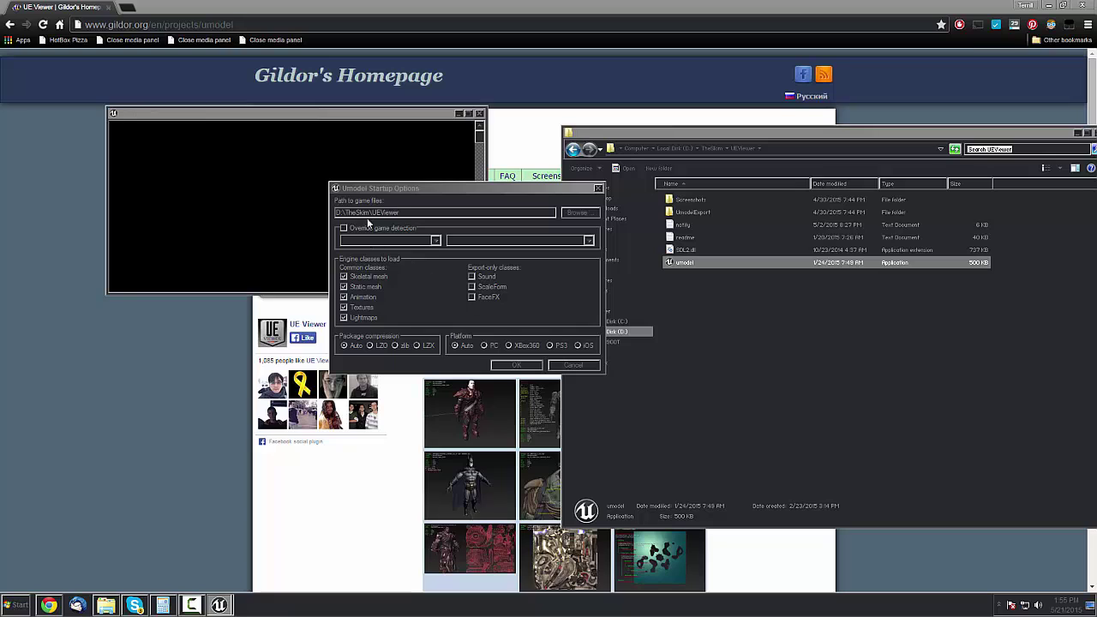
# Browse for the path to game files, expanding Program Files (x86)\Hi-Rez Studios\HiRezGames\smite\BattleGame on drive D:
pyautogui.click(577, 211)
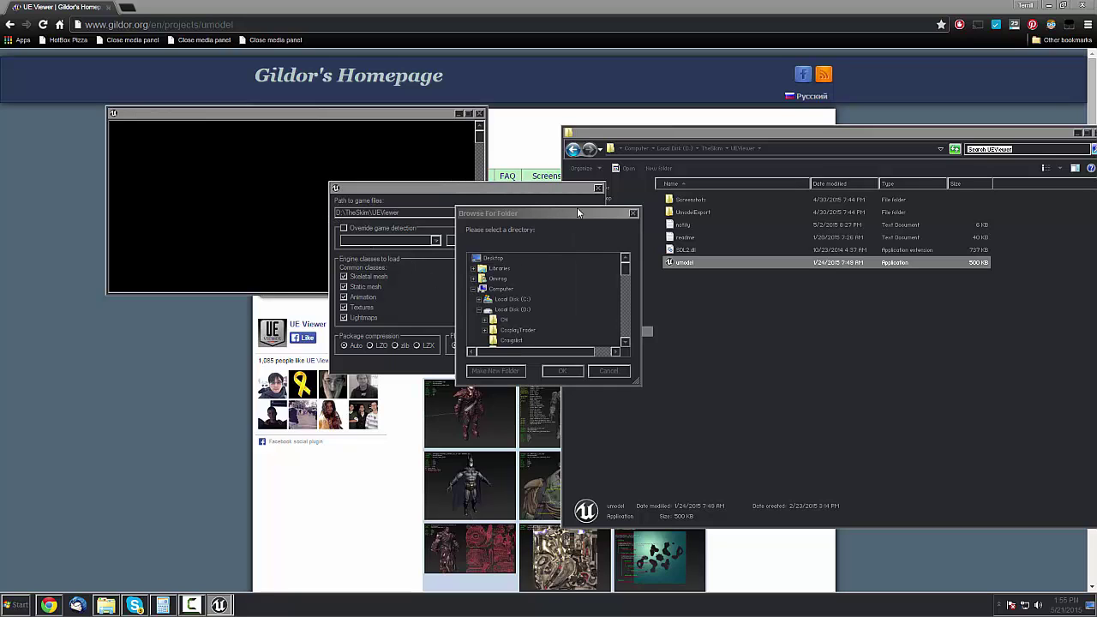
pyautogui.scroll(-5, 578, 301)
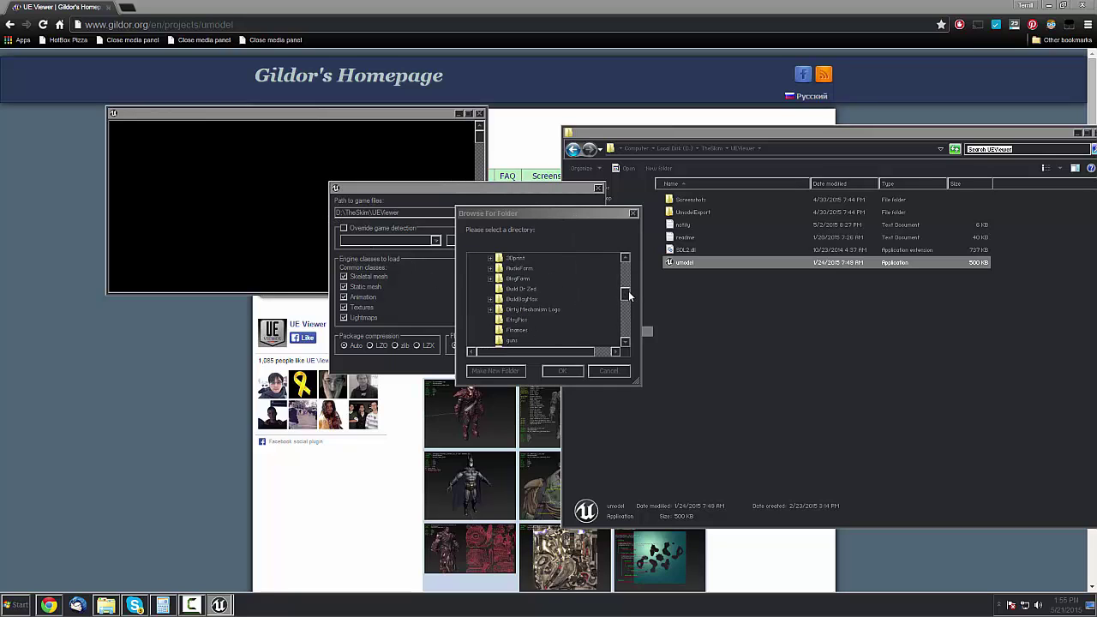
pyautogui.moveTo(628, 290); pyautogui.dragTo(630, 275)
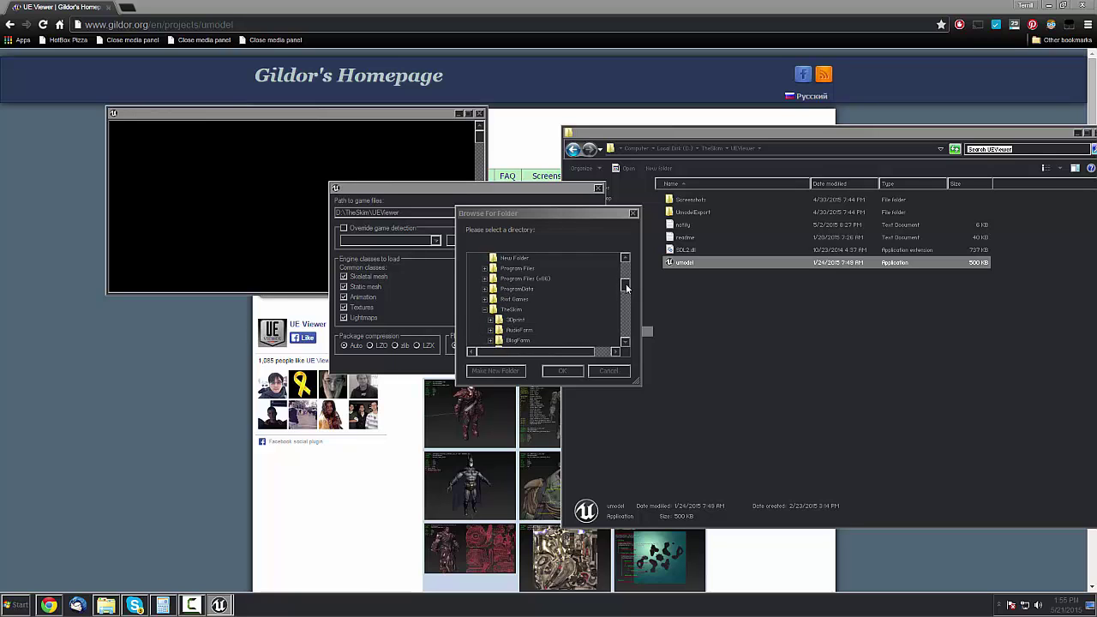
pyautogui.doubleClick(524, 278)
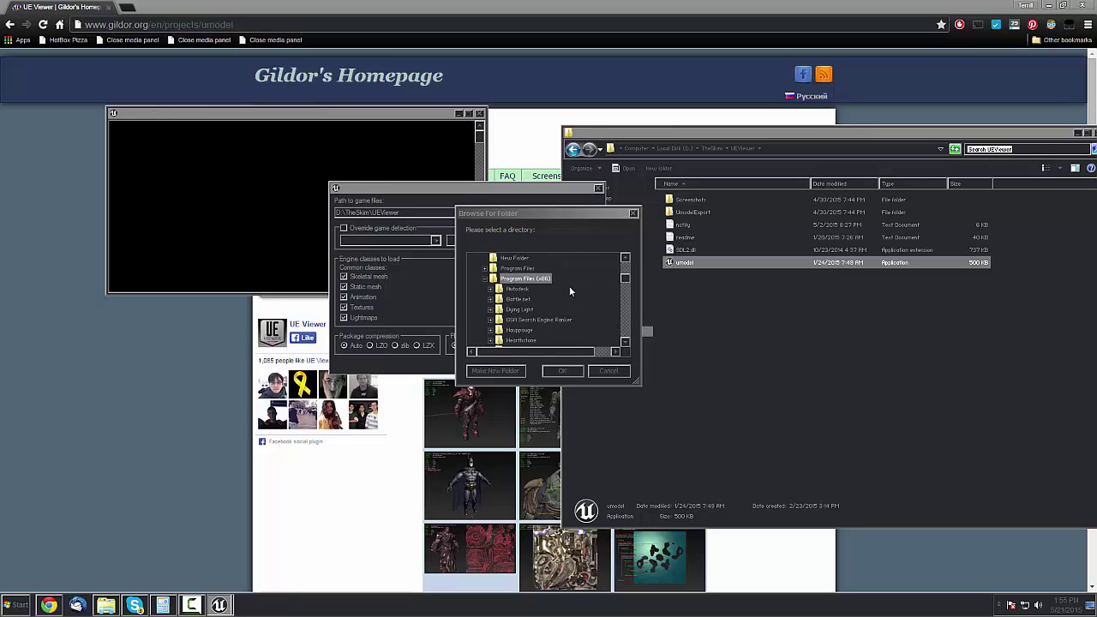
pyautogui.scroll(-1, 564, 293)
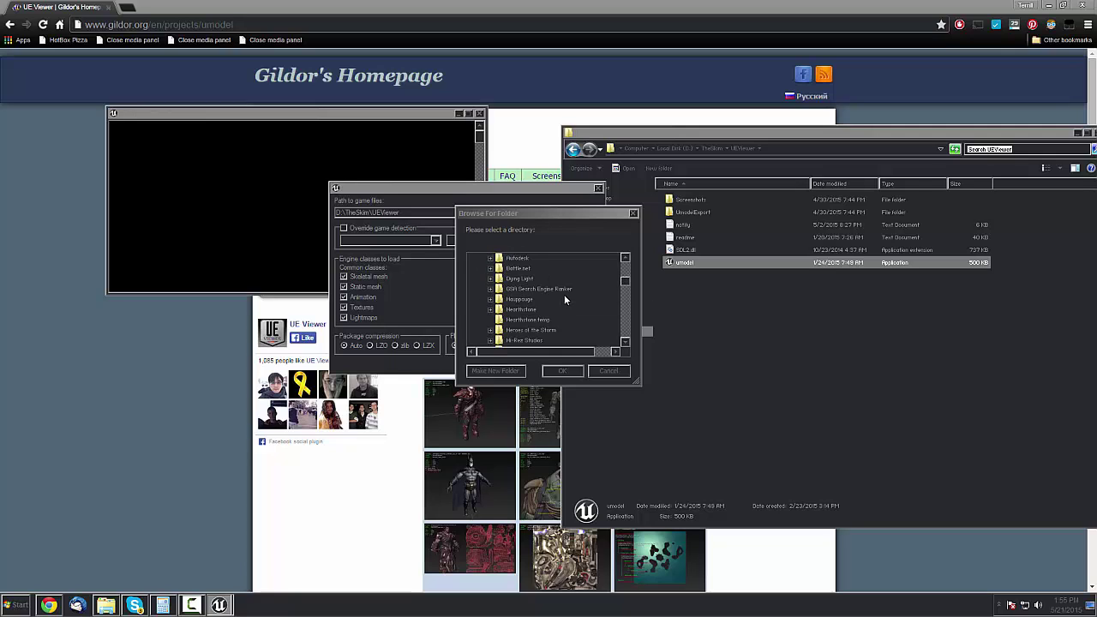
pyautogui.scroll(-1, 563, 299)
pyautogui.click(531, 310)
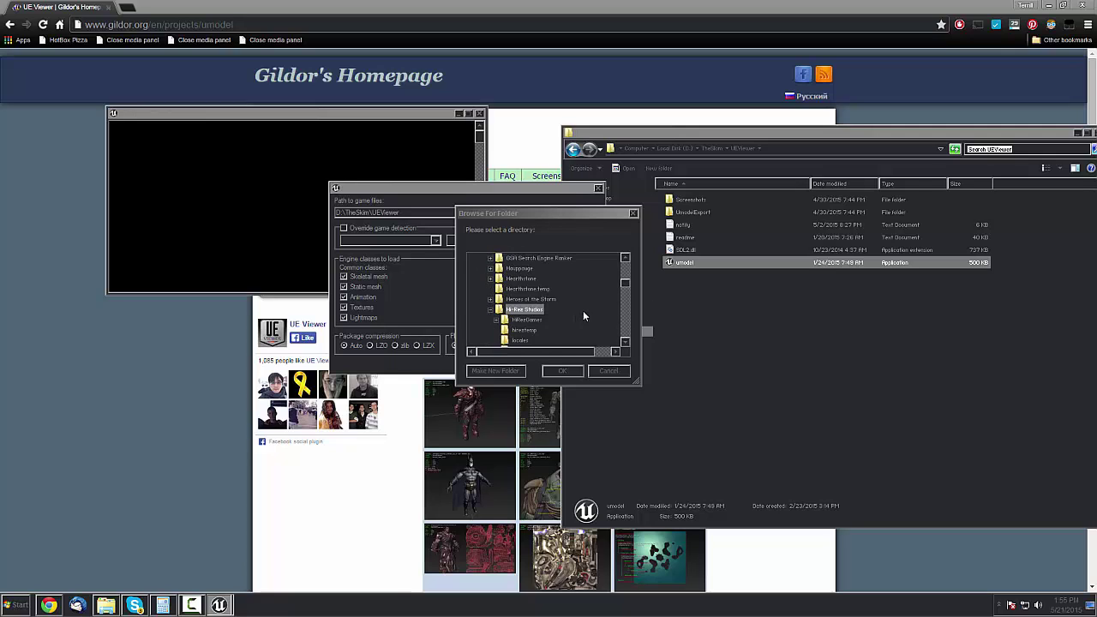
pyautogui.click(536, 319)
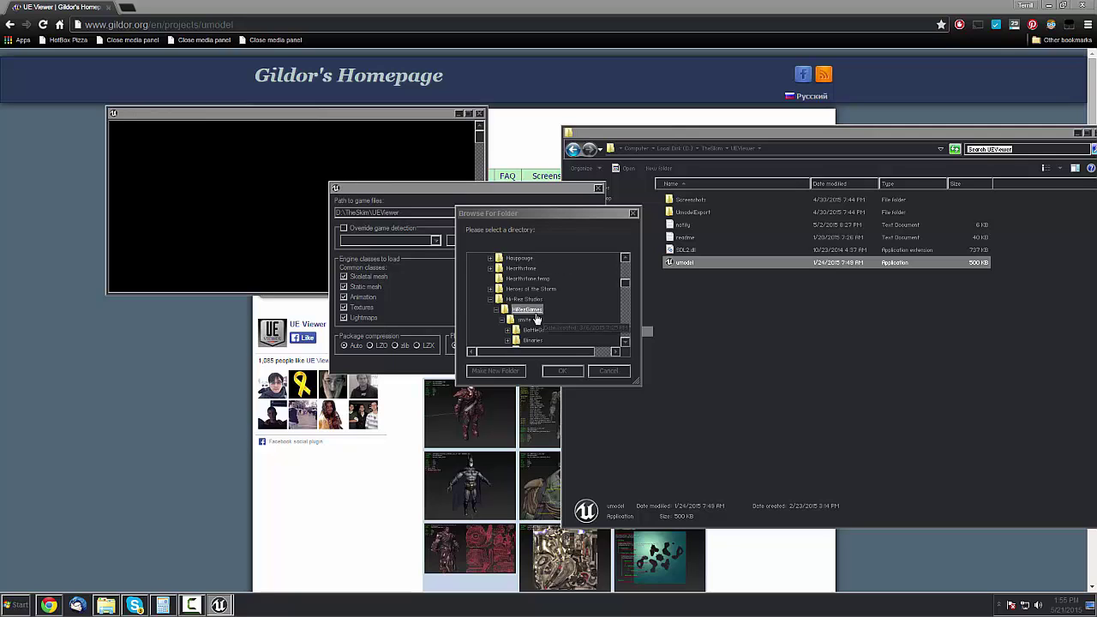
pyautogui.click(530, 319)
pyautogui.click(571, 302)
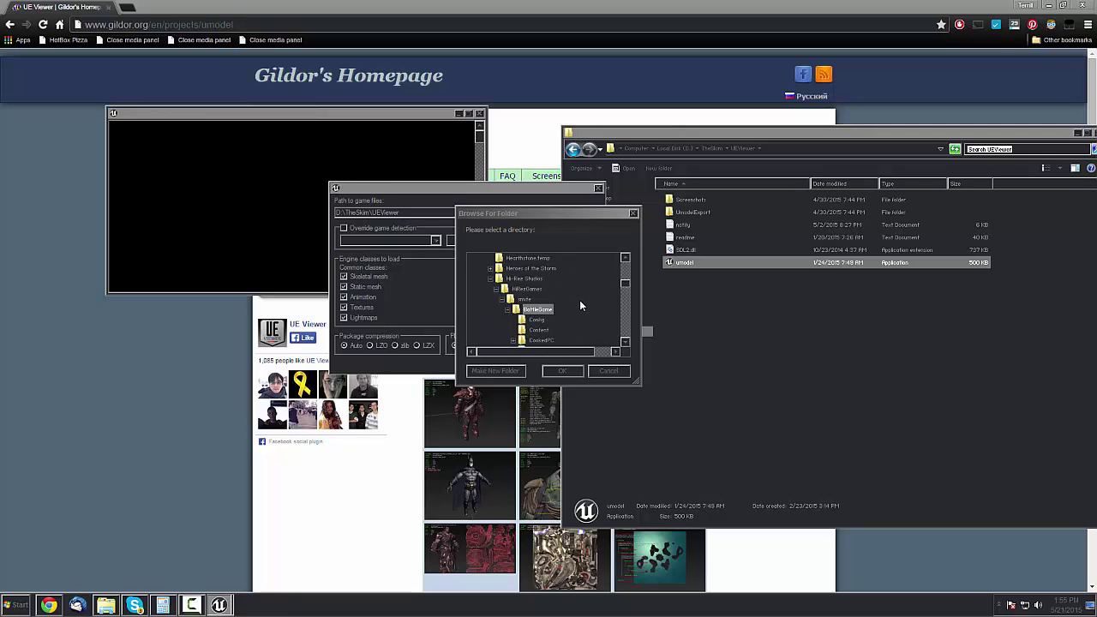
# Set the Characters folder inside BattleGame\CookedPC as the game files path and accept the startup options
pyautogui.press('Down')
pyautogui.press('Down')
pyautogui.press('Down')
pyautogui.press('Right')
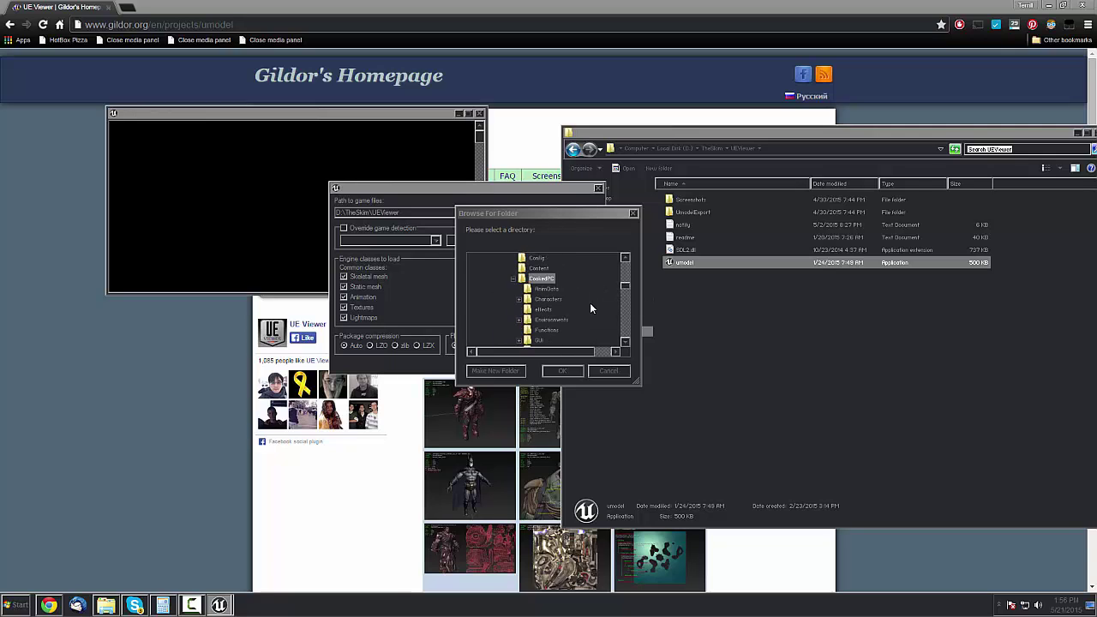
pyautogui.press('Down')
pyautogui.press('Right')
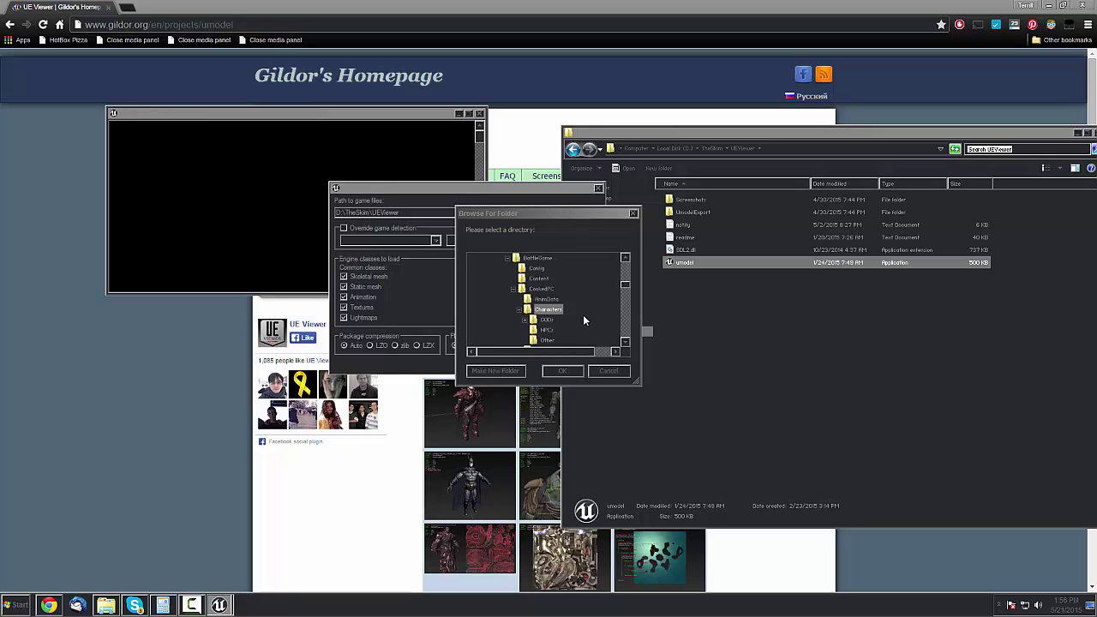
pyautogui.scroll(-1, 583, 321)
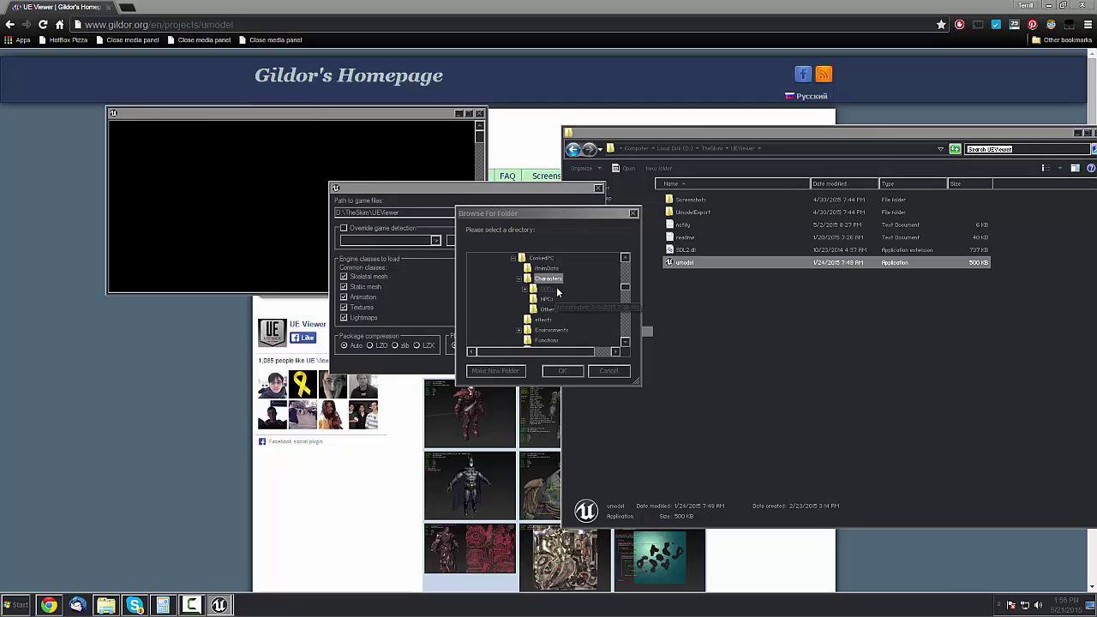
pyautogui.click(564, 372)
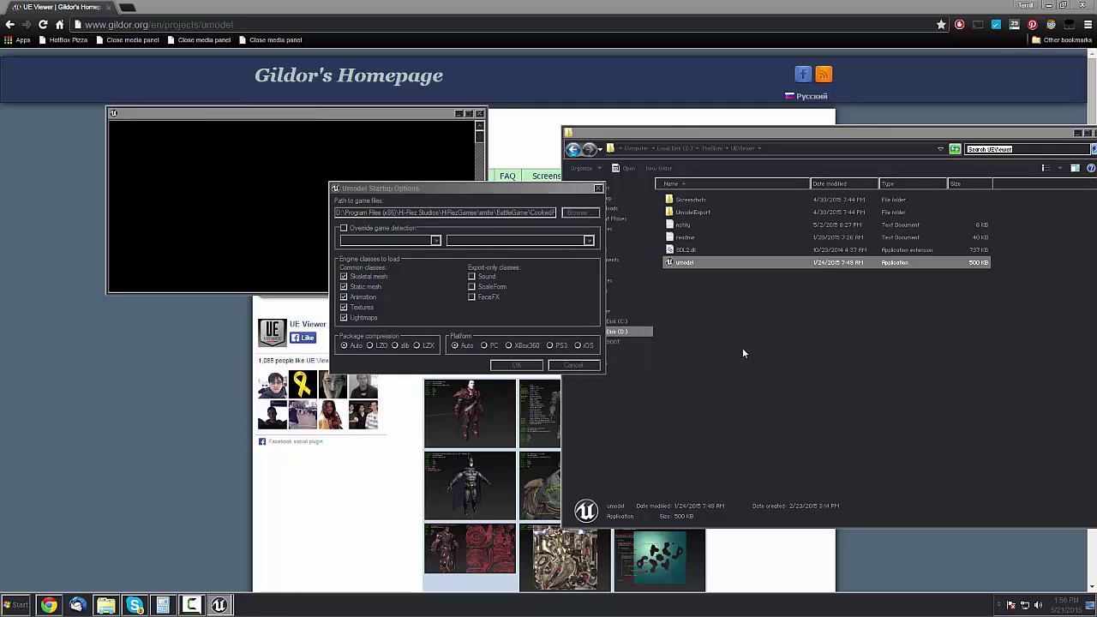
pyautogui.click(516, 366)
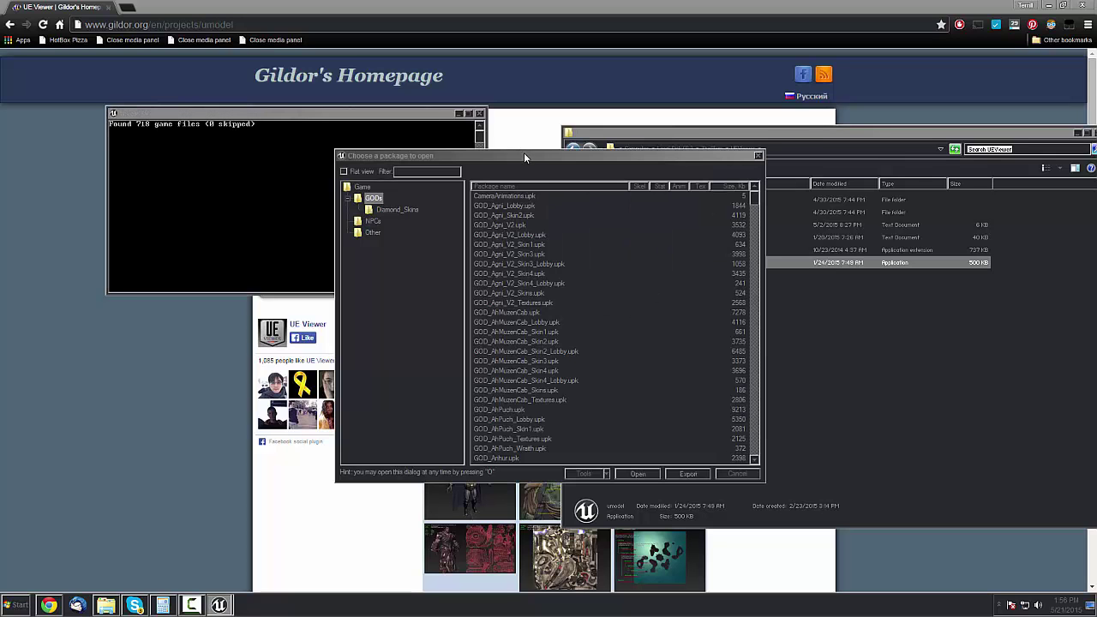
# Filter the GODs package list by "neme" and select GOD_Nemesis.upk
pyautogui.moveTo(518, 149); pyautogui.dragTo(495, 114)
pyautogui.scroll(-20, 543, 265)
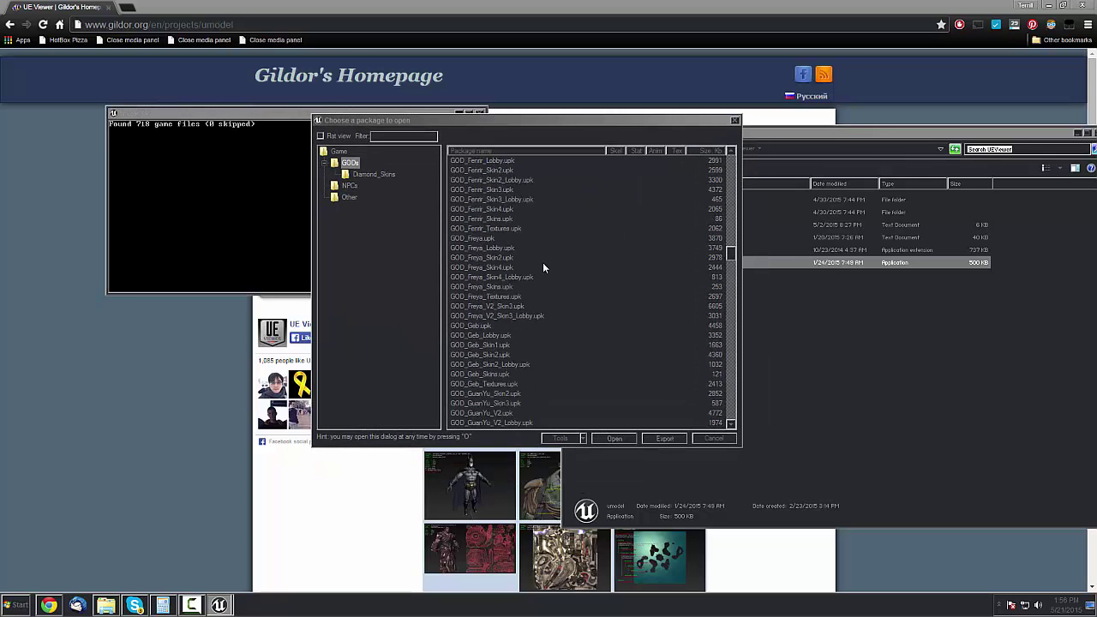
pyautogui.scroll(15, 543, 272)
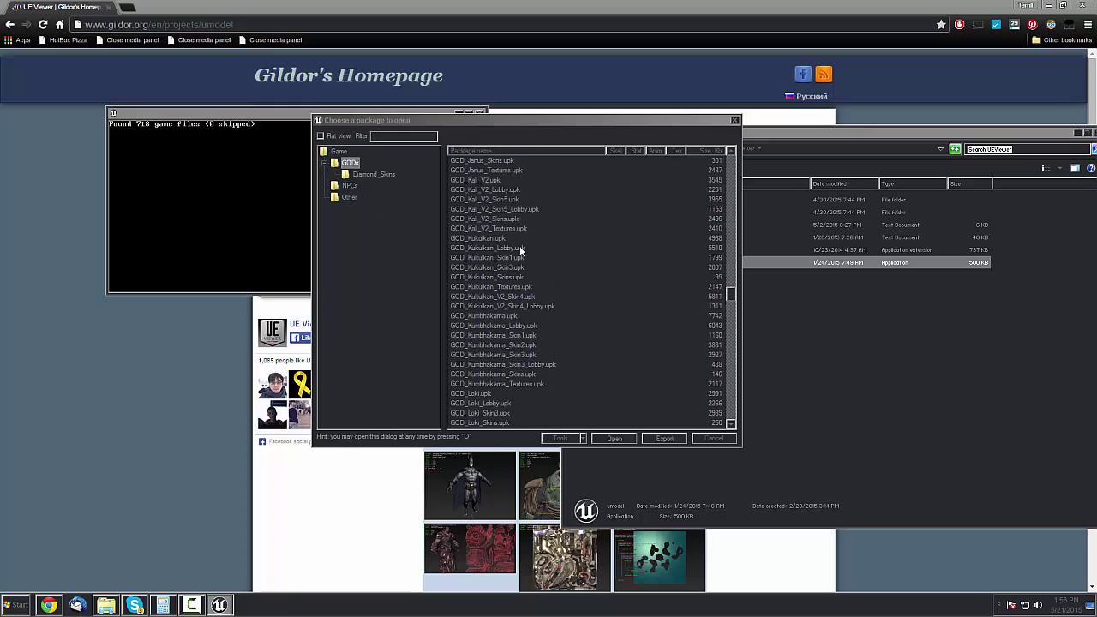
pyautogui.click(377, 137)
pyautogui.write('neme')
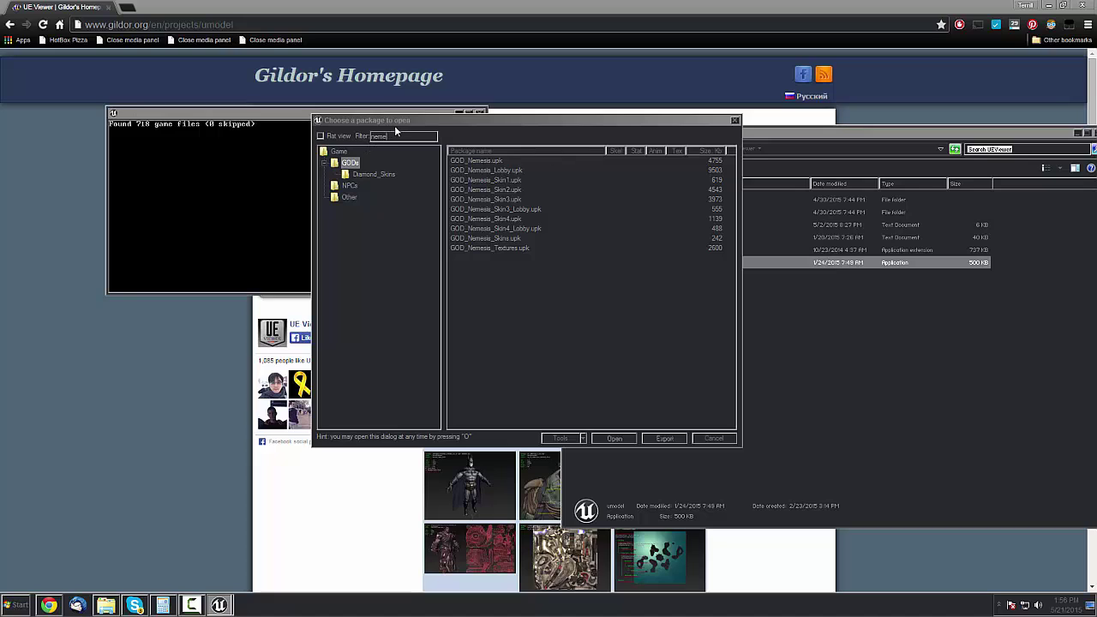
pyautogui.moveTo(396, 124); pyautogui.dragTo(406, 136)
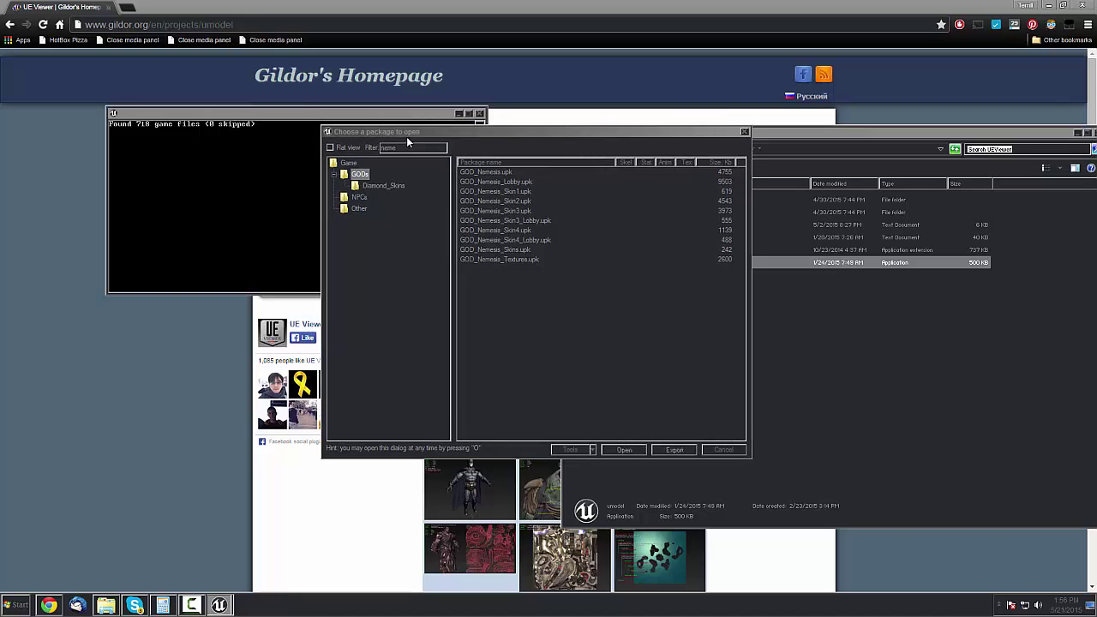
pyautogui.click(498, 174)
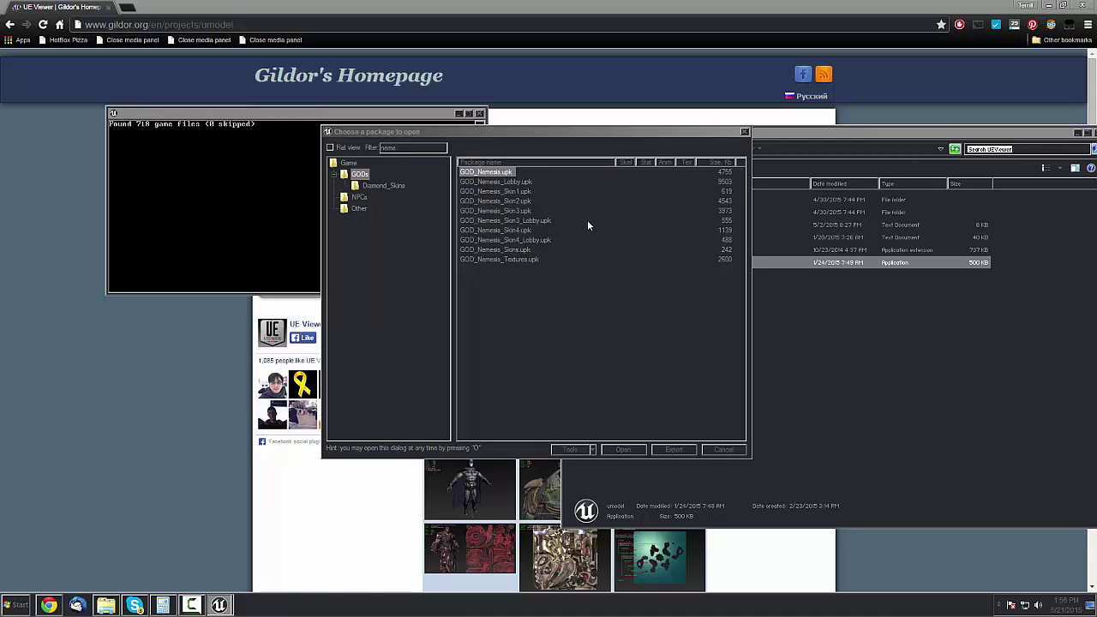
# Open the GOD_Nemesis.upk package and browse to its SKL_GOD_Nemesis skeletal mesh
pyautogui.doubleClick(503, 174)
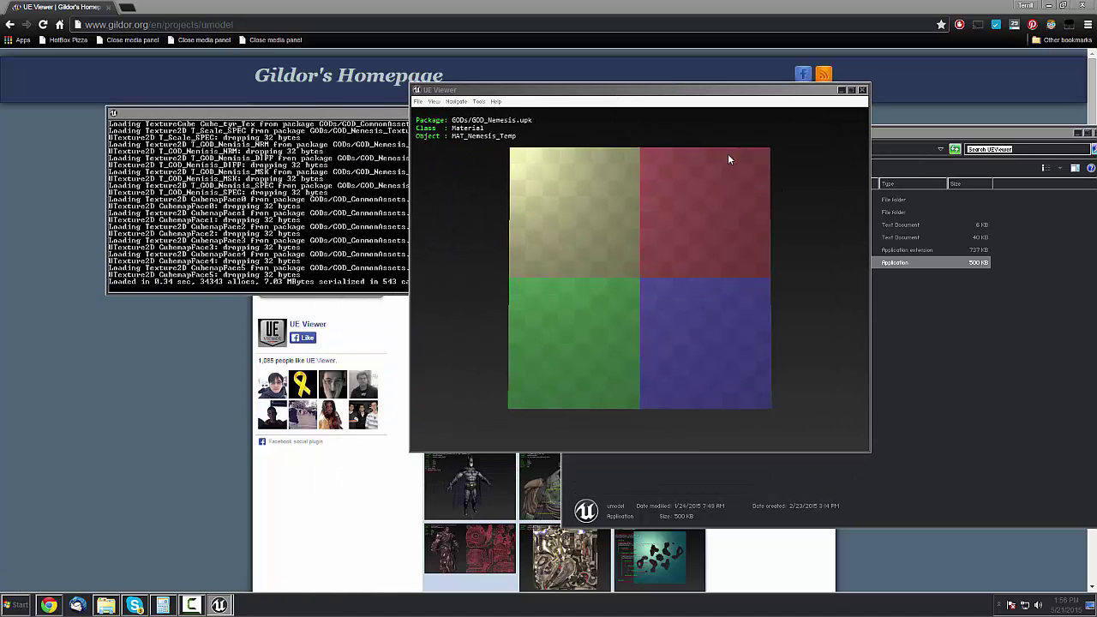
pyautogui.click(479, 102)
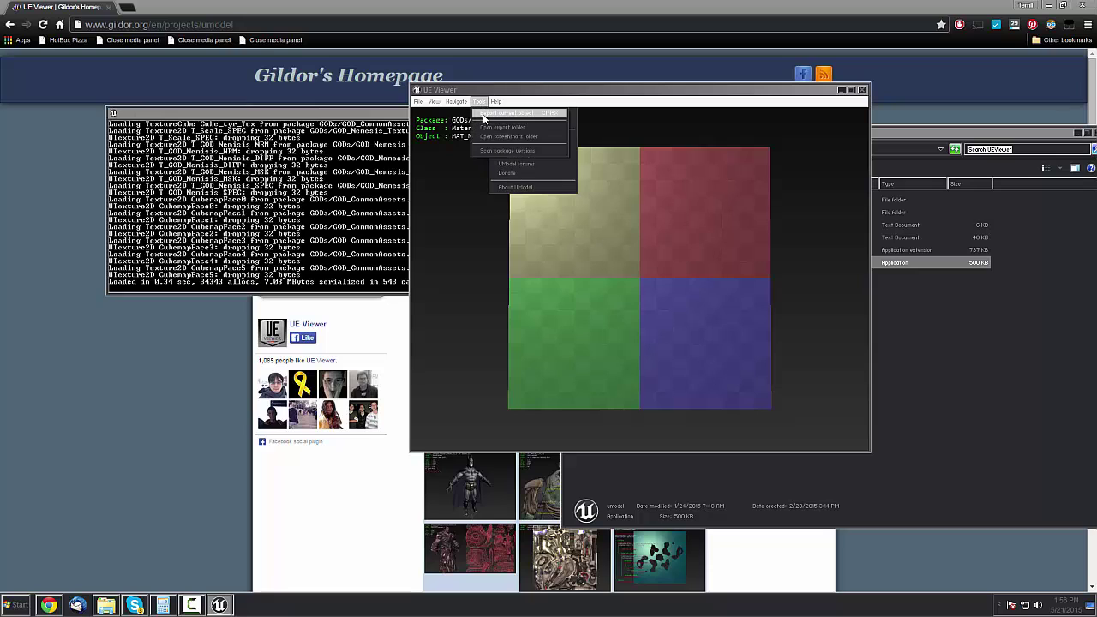
pyautogui.moveTo(459, 102)
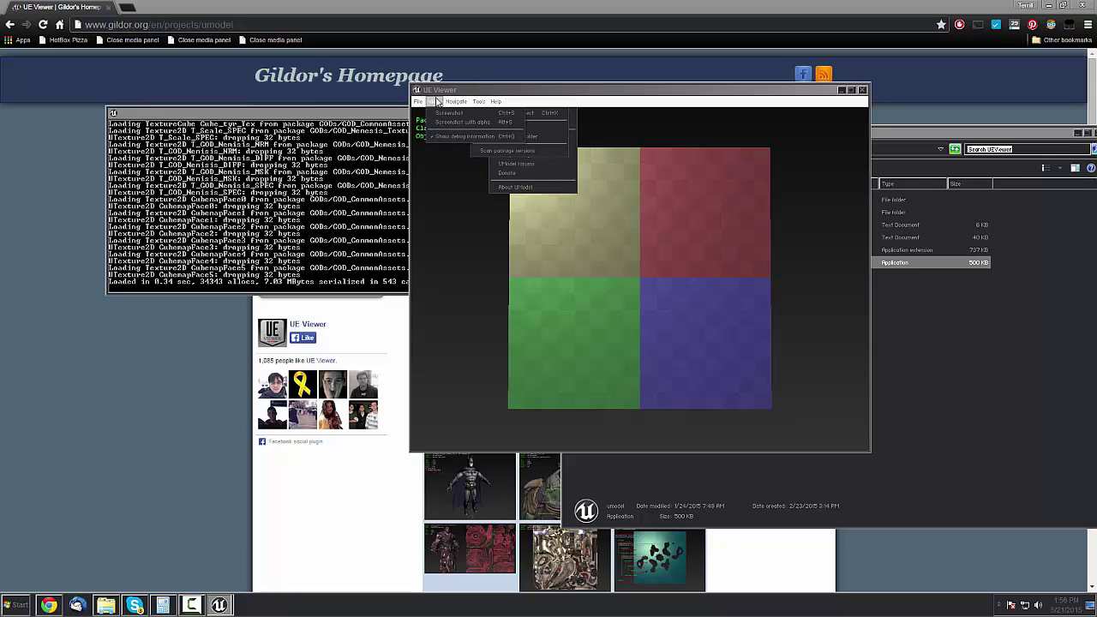
pyautogui.click(462, 115)
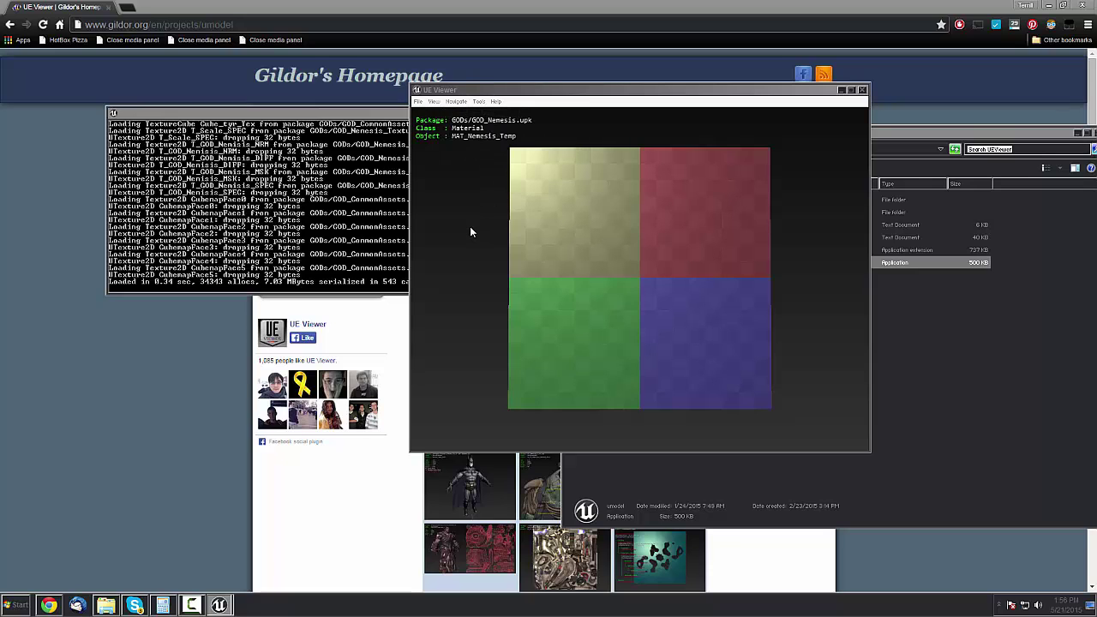
pyautogui.press('pagedown')
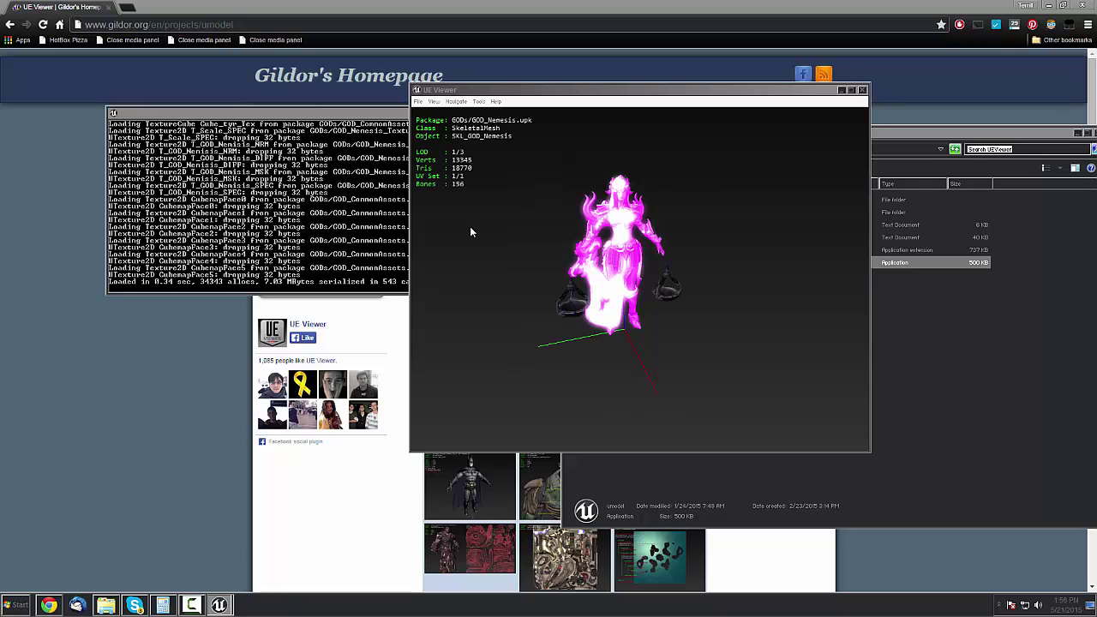
# Examine the Nemesis skeletal mesh and display the viewer's keyboard shortcut help
pyautogui.moveTo(487, 226); pyautogui.dragTo(493, 220)
pyautogui.click(457, 102)
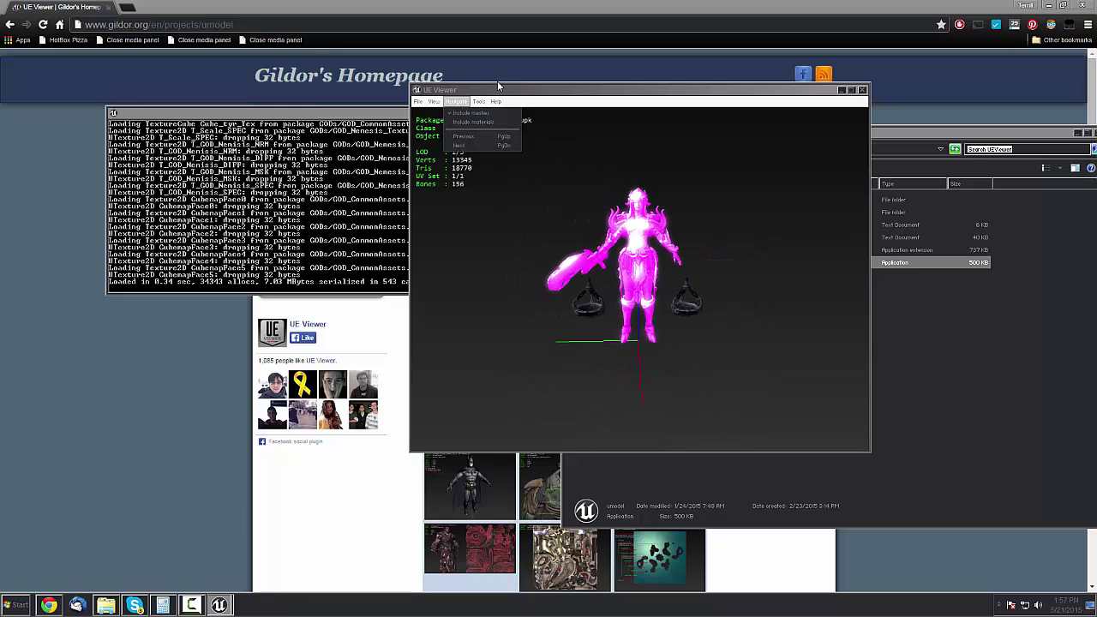
pyautogui.click(495, 93)
pyautogui.moveTo(507, 111); pyautogui.dragTo(696, 192)
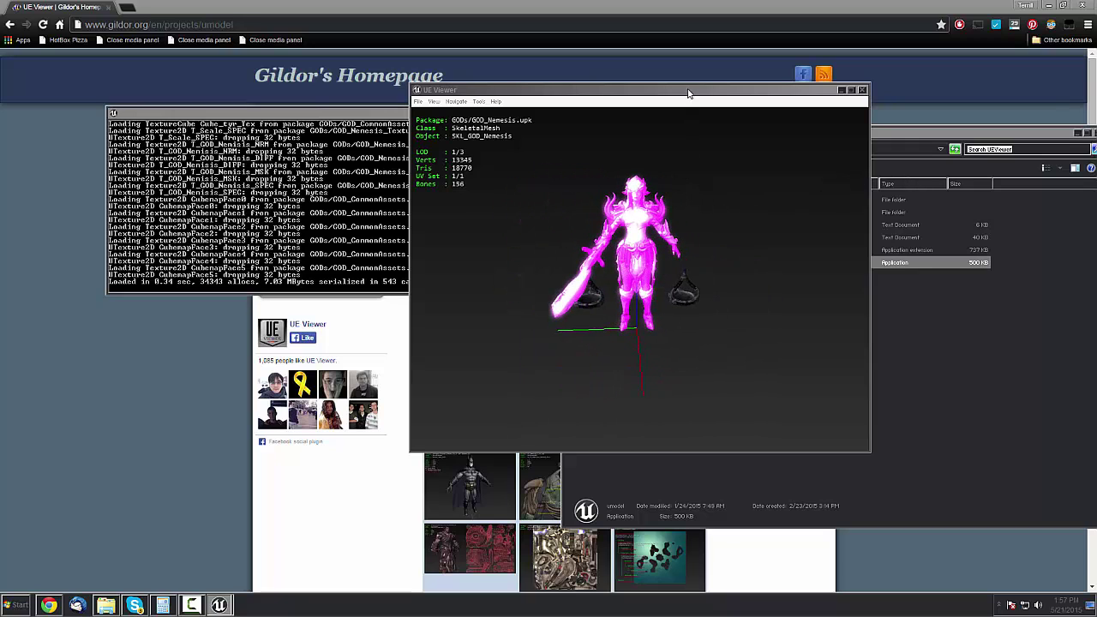
pyautogui.moveTo(688, 92); pyautogui.dragTo(653, 95)
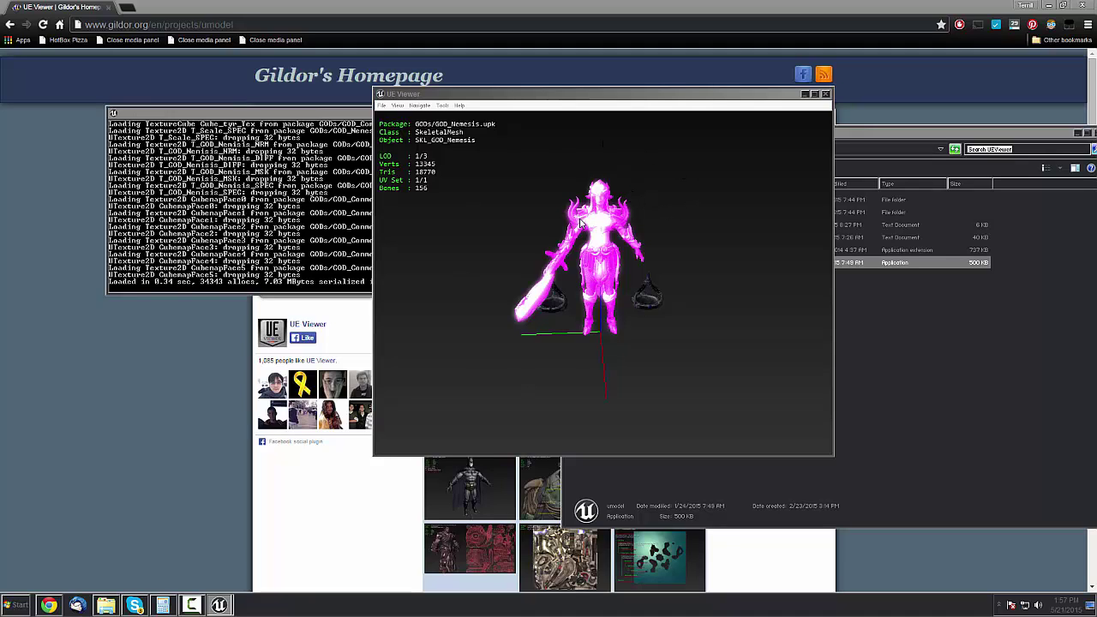
pyautogui.press('h')
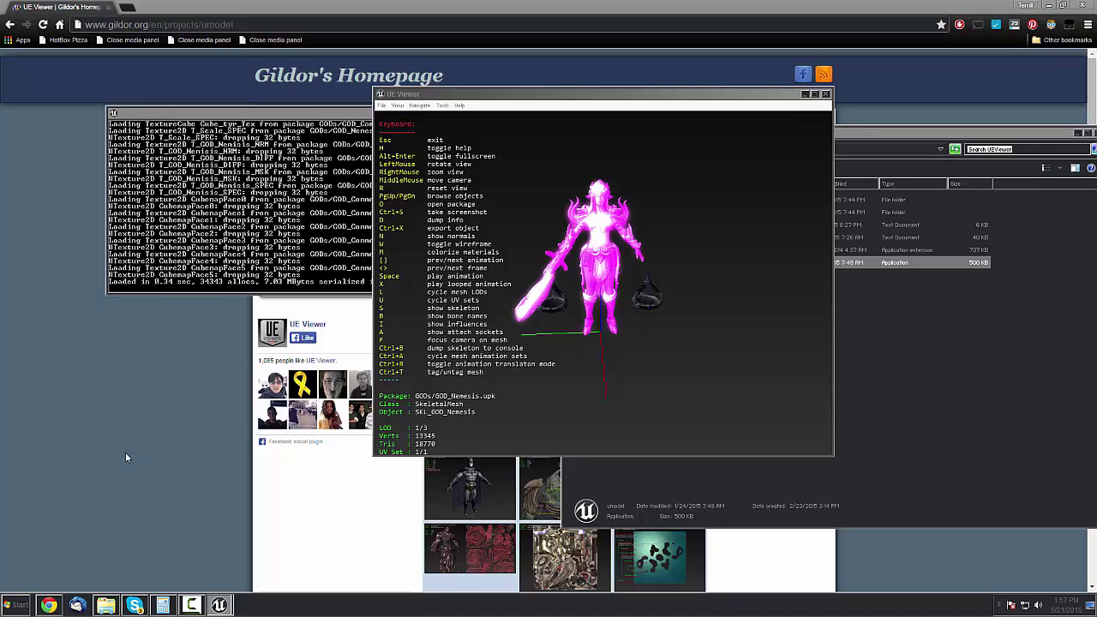
# Launch Blender and dismiss its splash screen
pyautogui.click(17, 605)
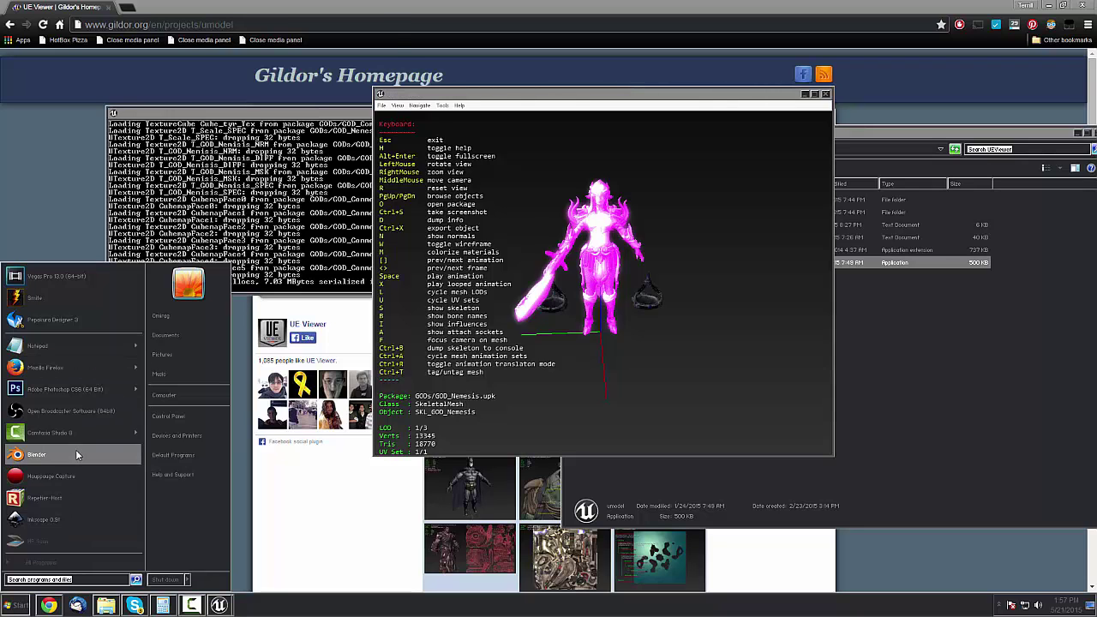
pyautogui.click(75, 451)
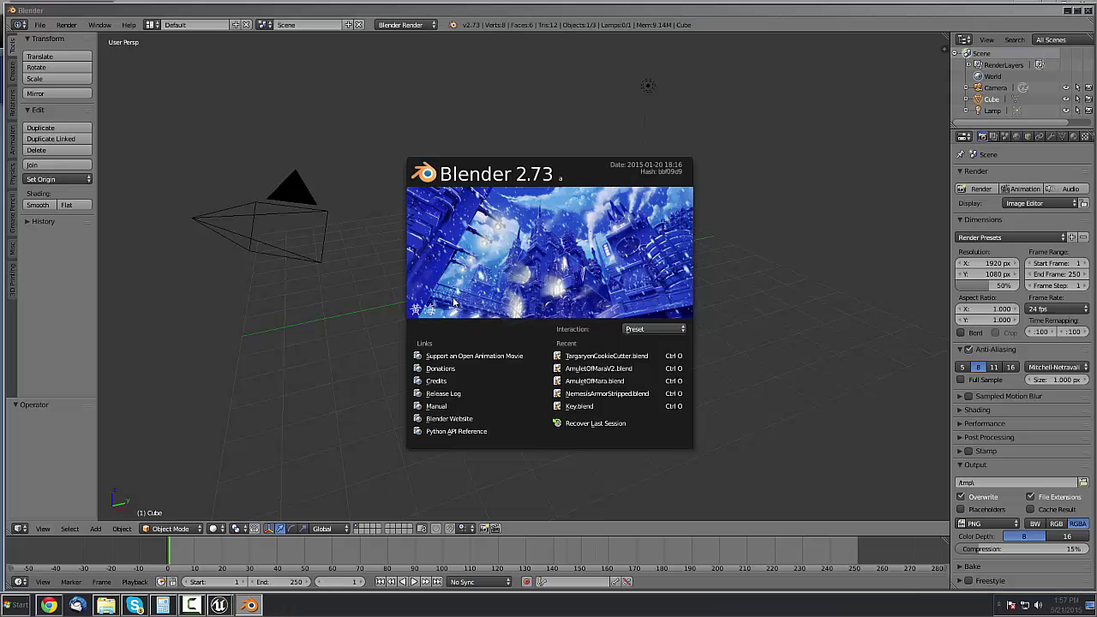
pyautogui.click(382, 204)
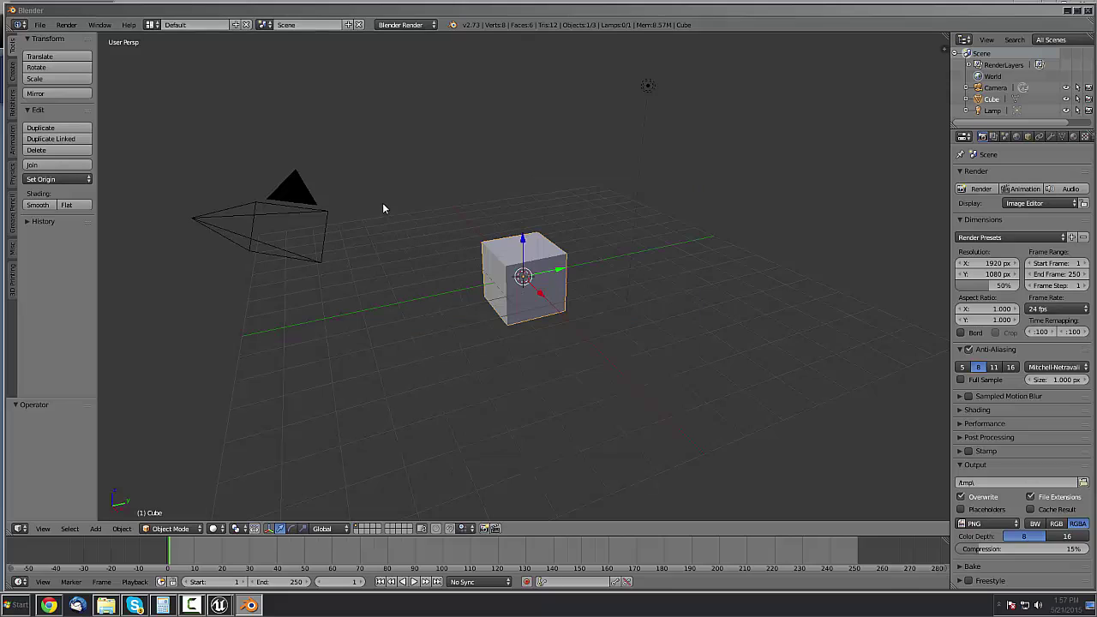
# Delete the default Cube from the scene through the outliner
pyautogui.rightClick(993, 99)
pyautogui.click(978, 114)
pyautogui.rightClick(989, 100)
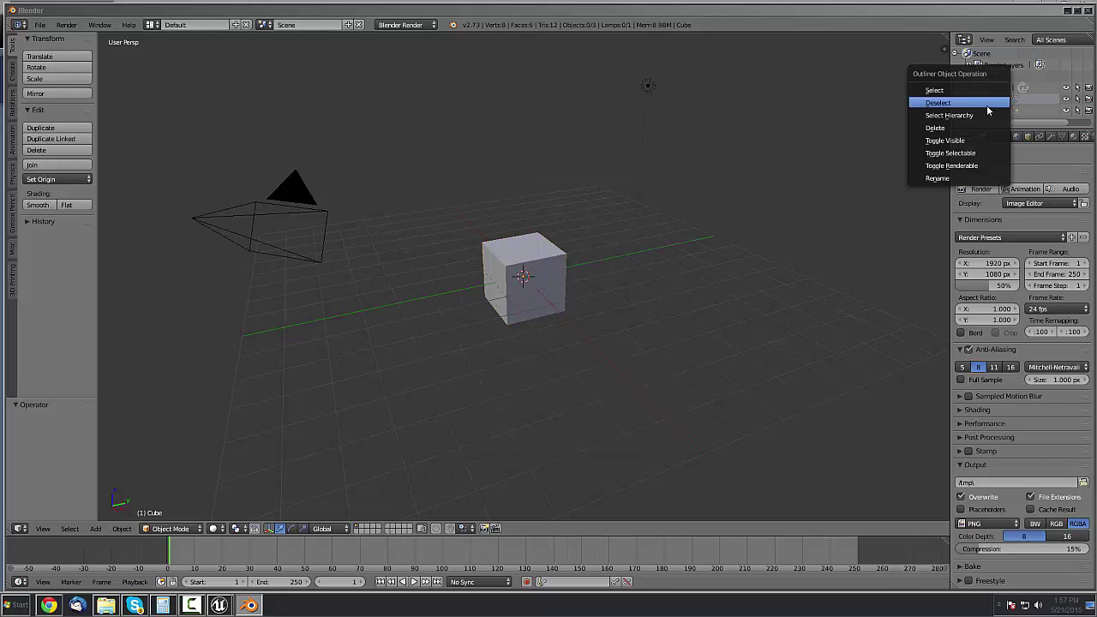
pyautogui.click(974, 126)
pyautogui.click(748, 131)
# Start a Skeleton Mesh (.psk) import and browse to D:\TheSkim\UEViewer\UmodelExport
pyautogui.click(39, 24)
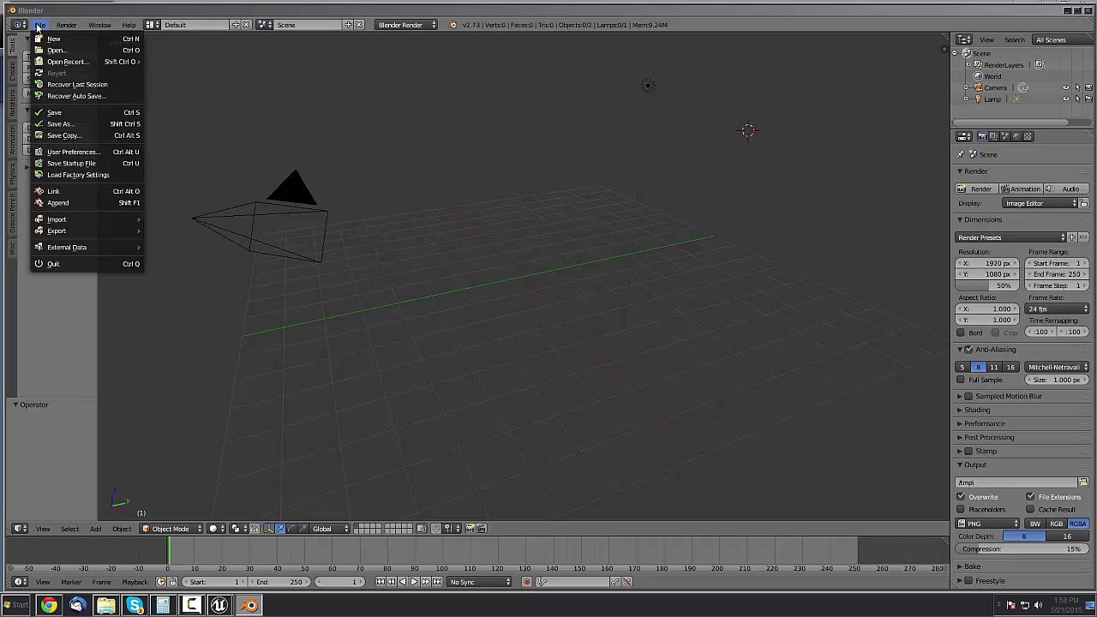
pyautogui.moveTo(84, 224)
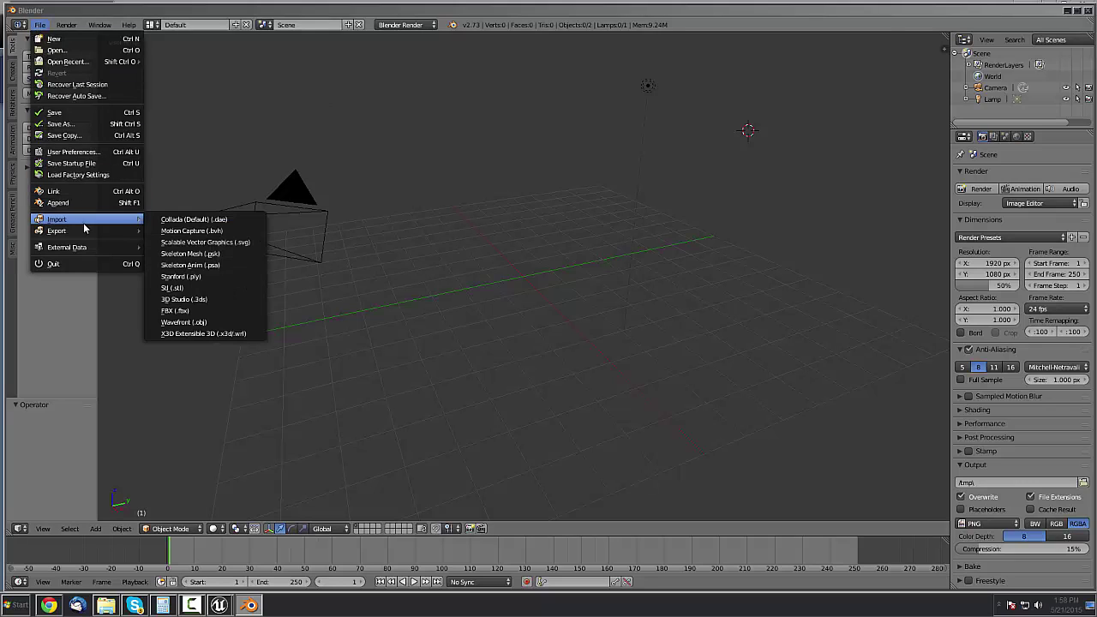
pyautogui.click(196, 254)
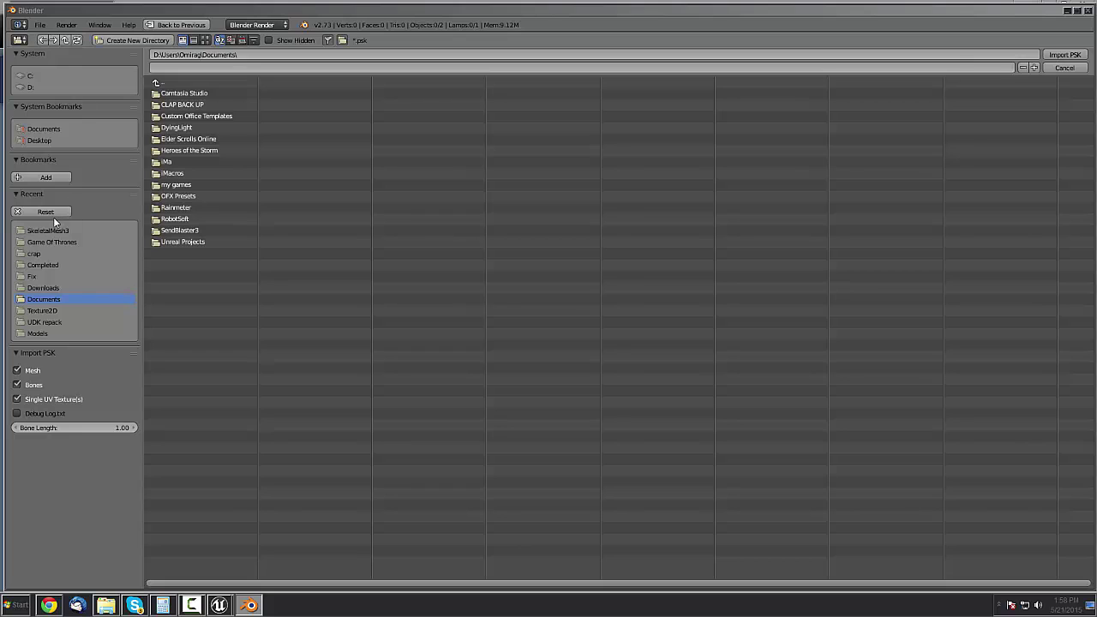
pyautogui.click(32, 88)
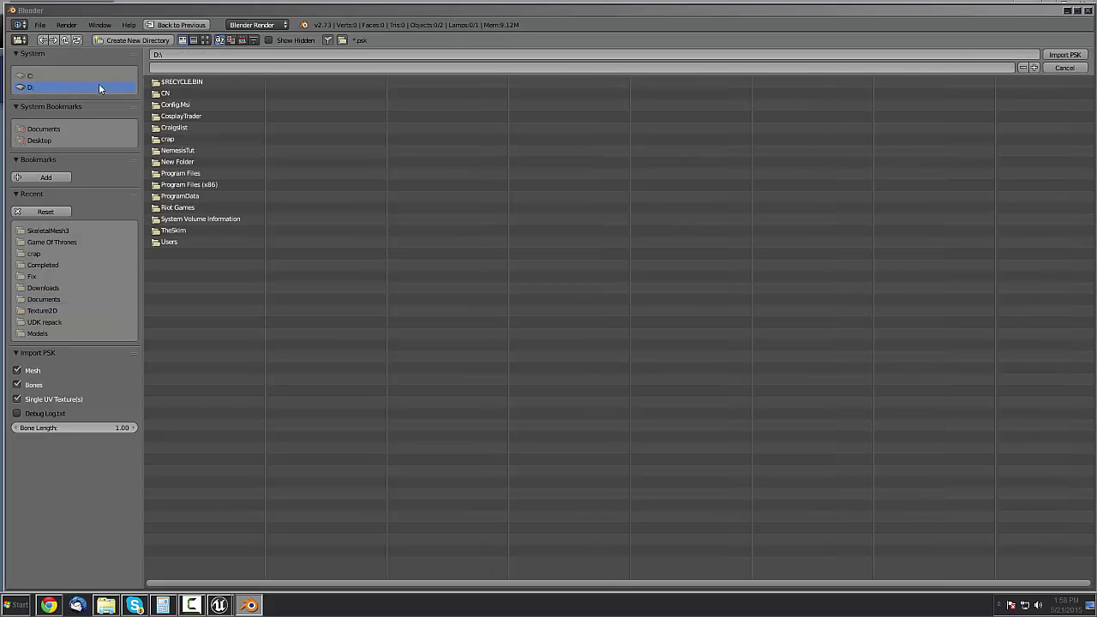
pyautogui.click(173, 231)
pyautogui.click(190, 322)
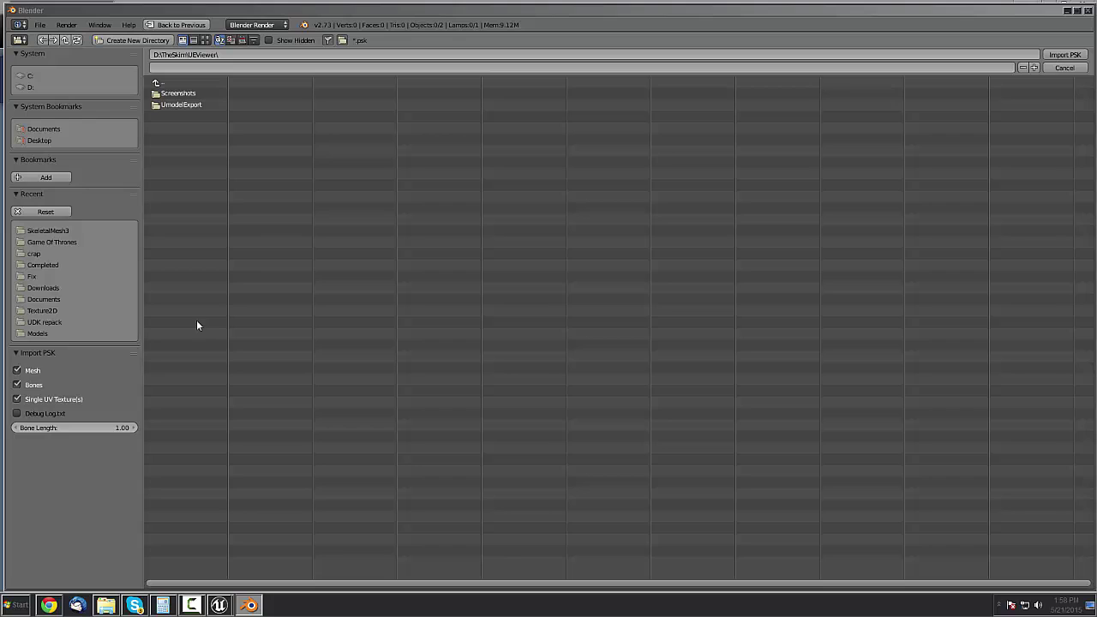
pyautogui.click(178, 105)
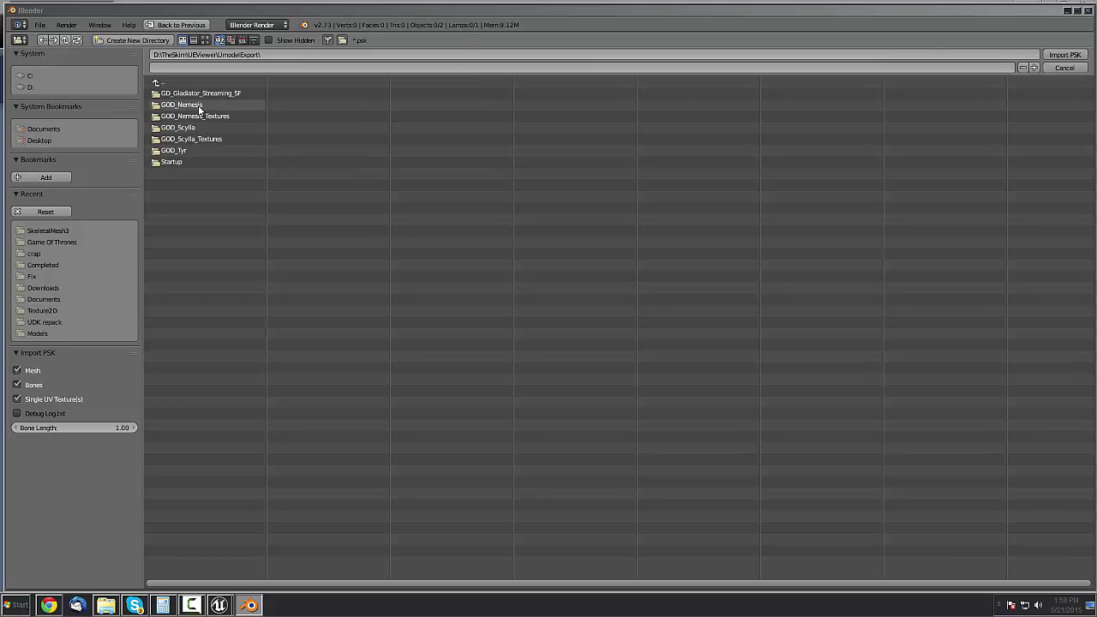
# Import SKL_GOD_Nemesis.psk from the SkeletalMesh3 folder inside GOD_Nemesis
pyautogui.click(198, 104)
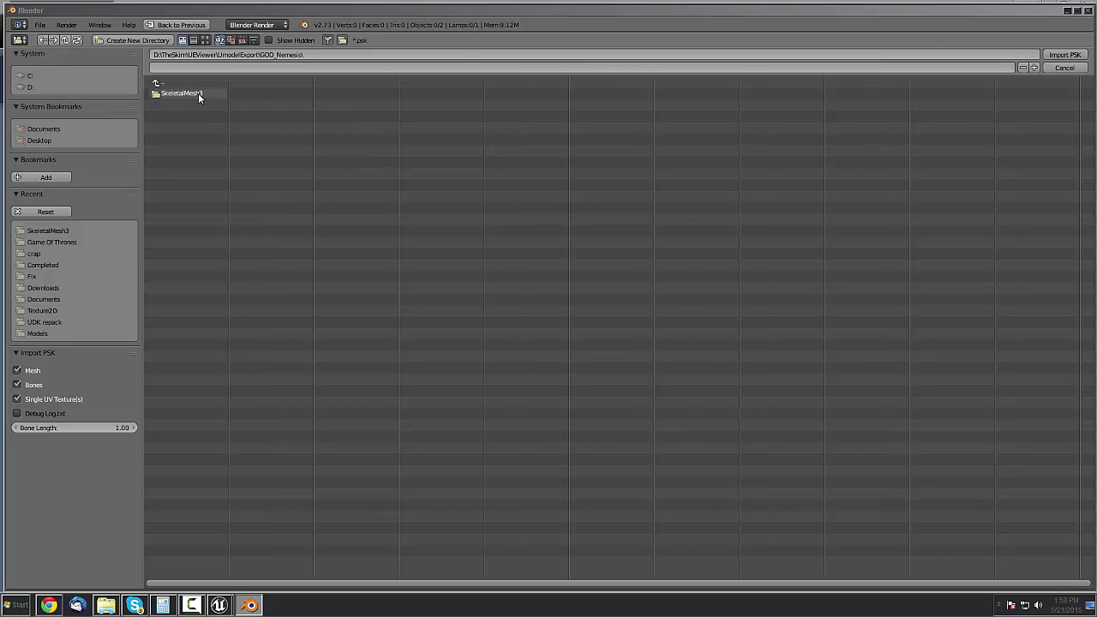
pyautogui.click(198, 92)
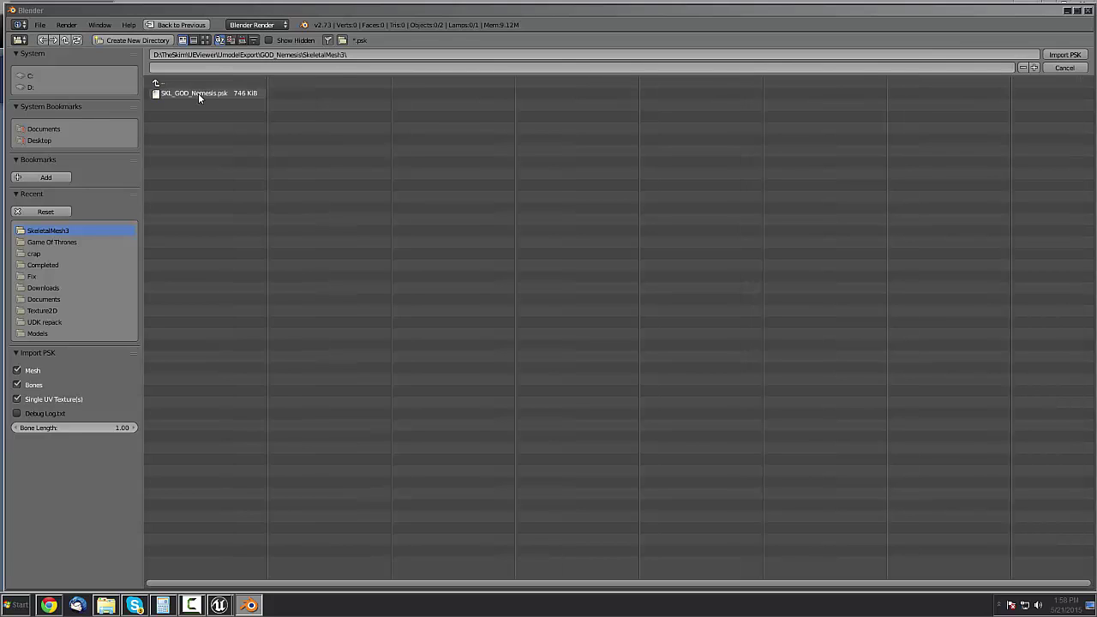
pyautogui.click(198, 92)
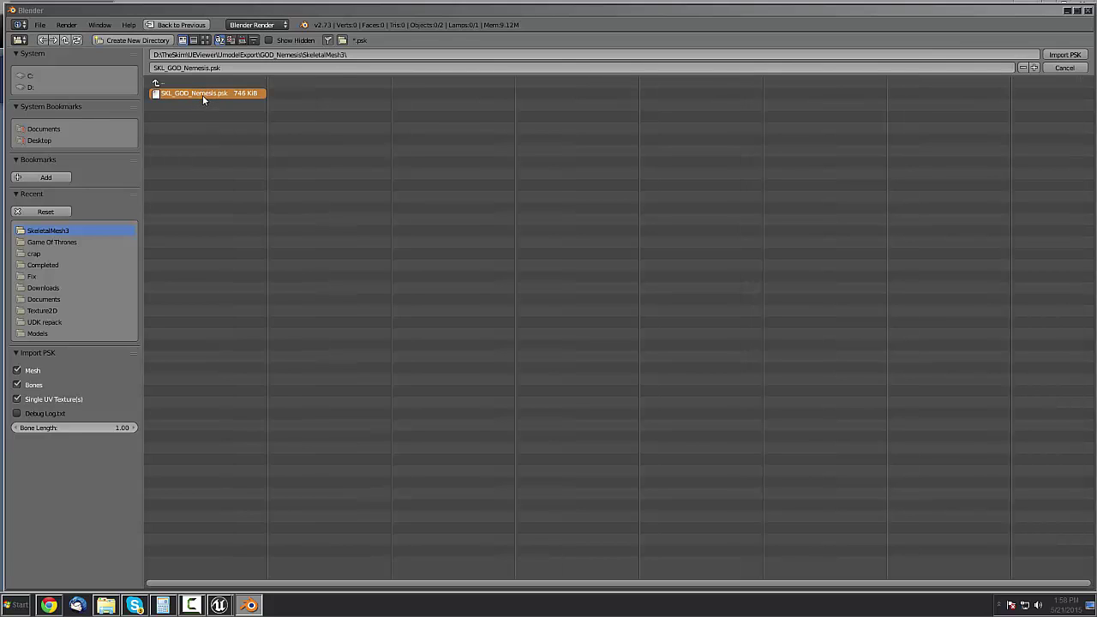
pyautogui.click(1064, 54)
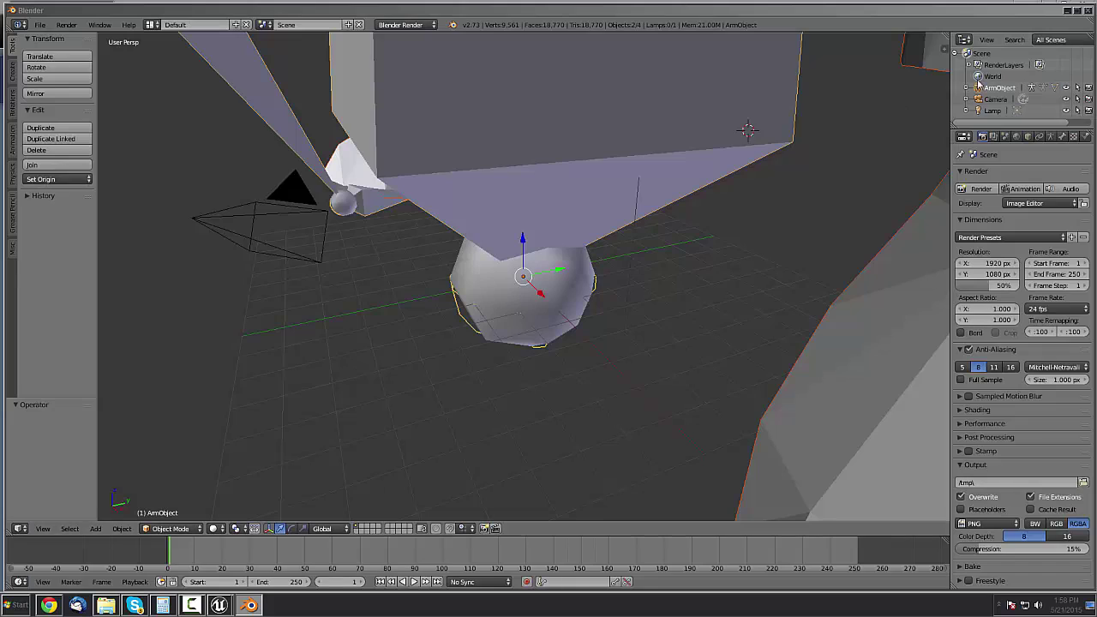
# Examine the full imported Nemesis figure, including its armature, sword and scales
pyautogui.scroll(-10, 683, 212)
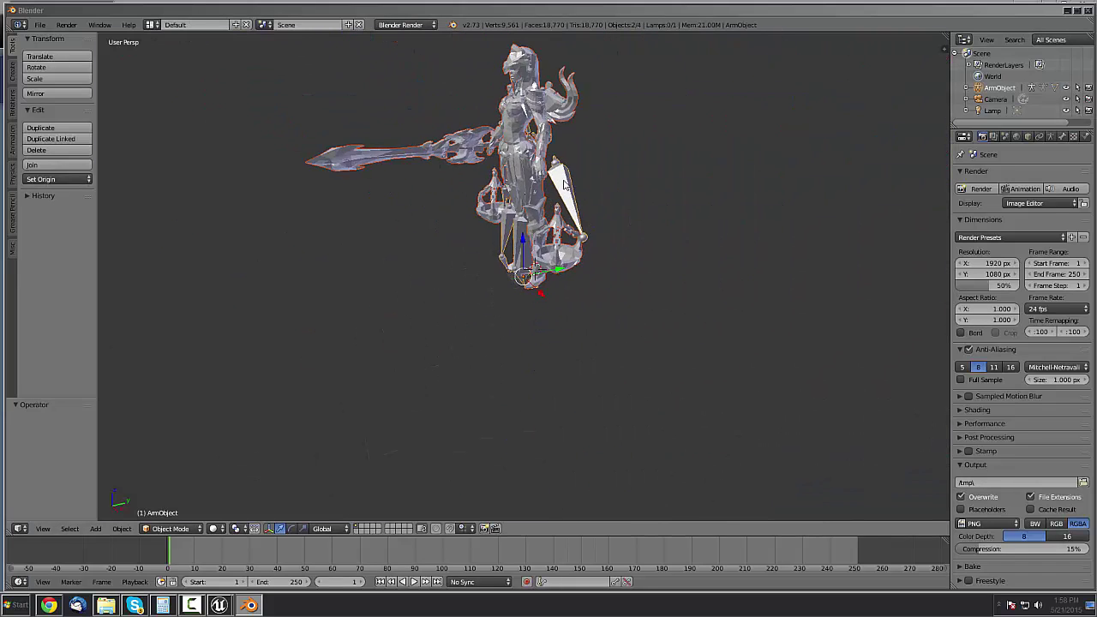
pyautogui.scroll(2, 649, 185)
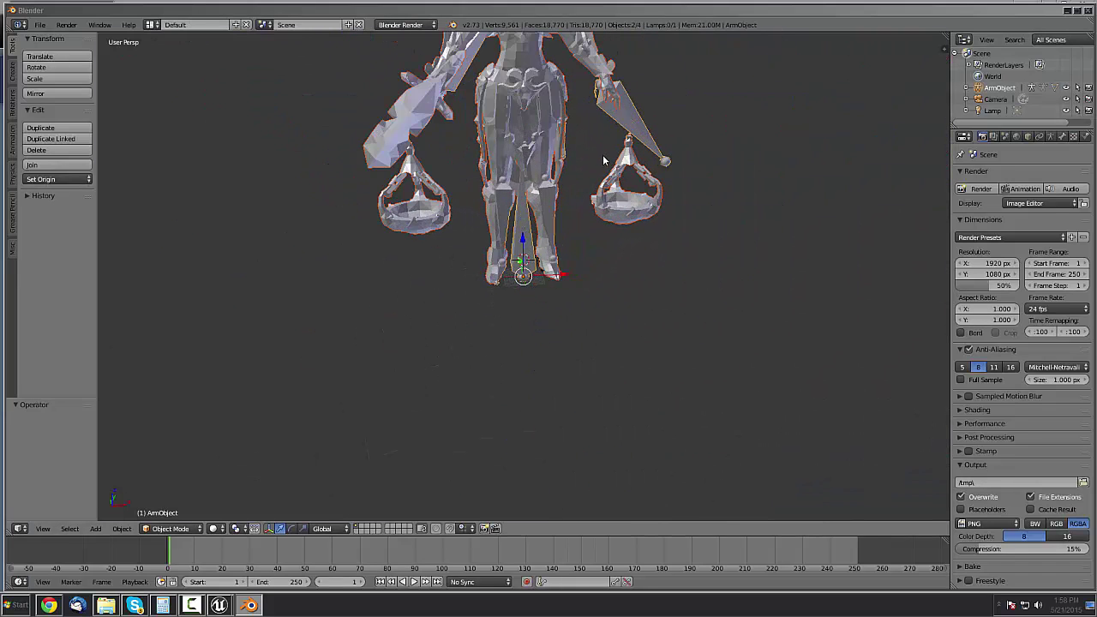
pyautogui.scroll(1, 604, 180)
pyautogui.press('Home')
pyautogui.scroll(-2, 583, 276)
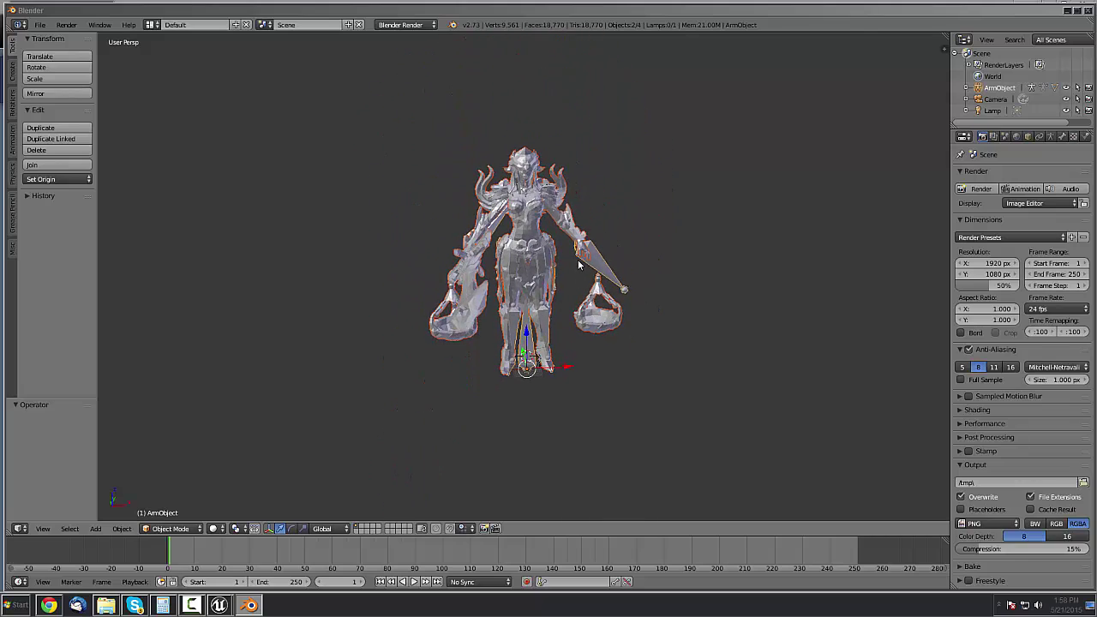
pyautogui.scroll(1, 577, 262)
pyautogui.moveTo(572, 255)
pyautogui.mouseDown(button='middle')
pyautogui.moveTo(532, 261)
pyautogui.moveTo(569, 257)
pyautogui.mouseUp(button='middle')
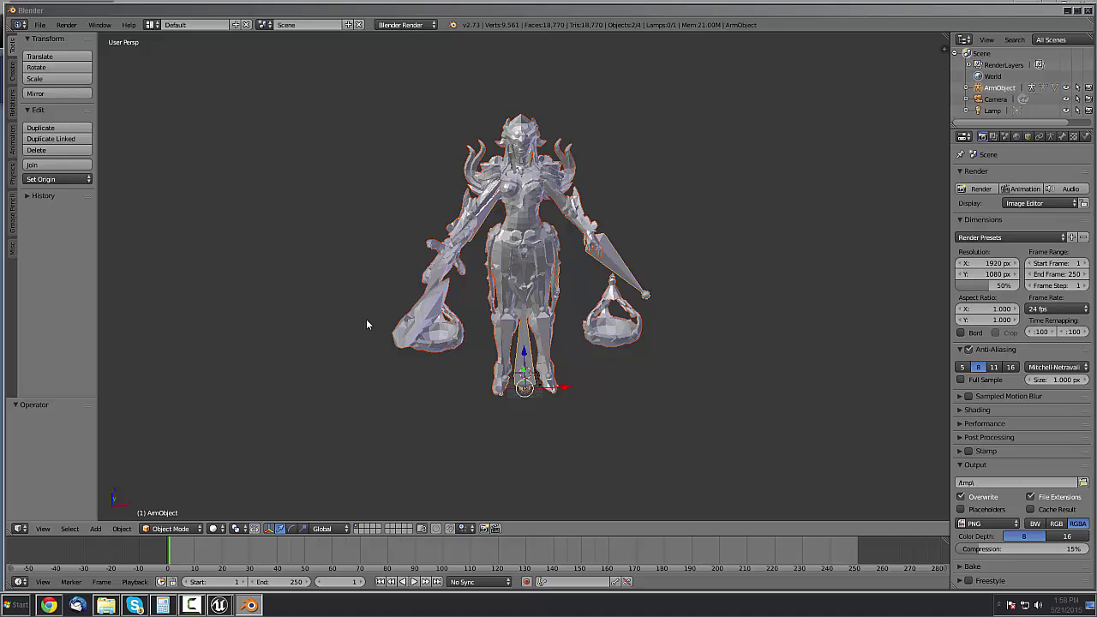
pyautogui.moveTo(319, 320); pyautogui.dragTo(341, 314, button='middle')
pyautogui.scroll(1, 436, 351)
pyautogui.scroll(-2, 477, 349)
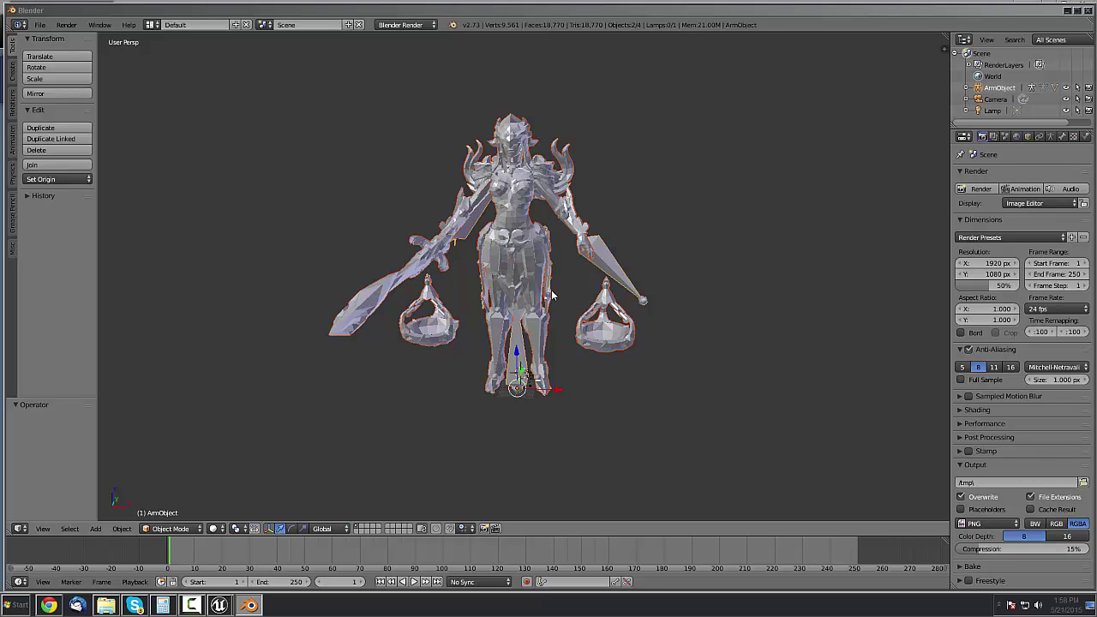
pyautogui.moveTo(518, 178); pyautogui.dragTo(541, 227, button='middle')
pyautogui.scroll(1, 527, 257)
pyautogui.scroll(-2, 542, 227)
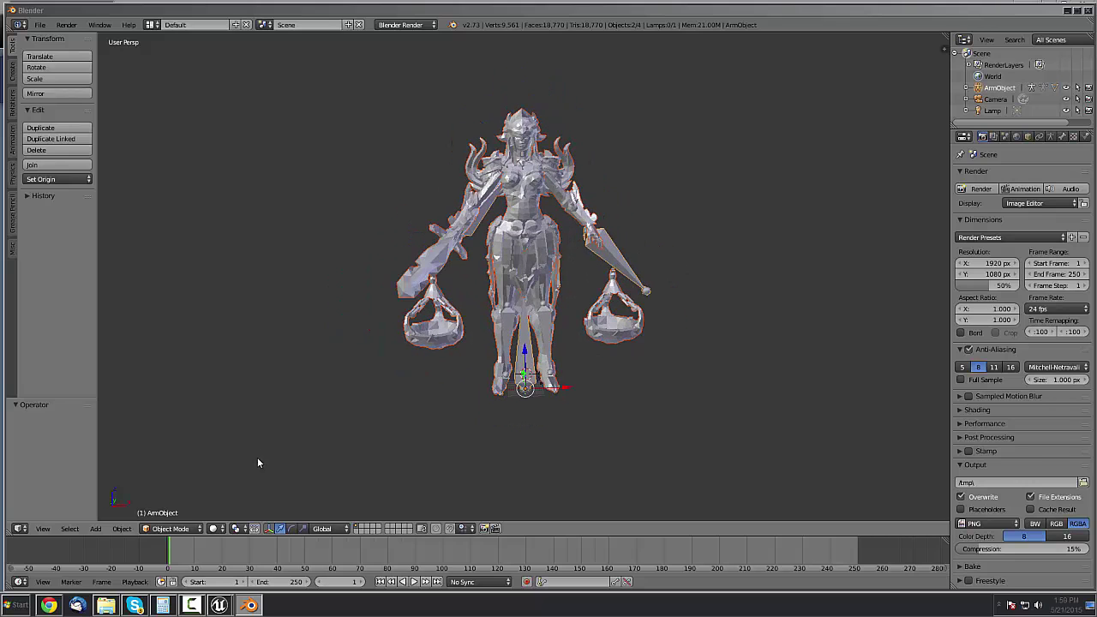
# Put ArmObject in Edit Mode, expand its armaturedata in the outliner, and hide the Root bone
pyautogui.click(195, 529)
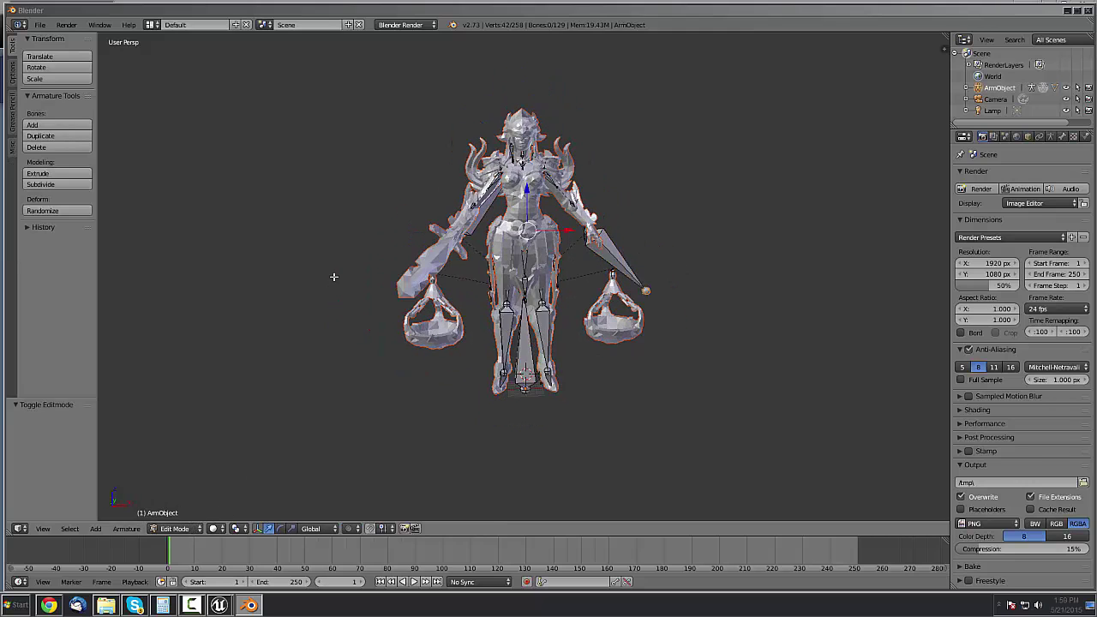
pyautogui.click(967, 88)
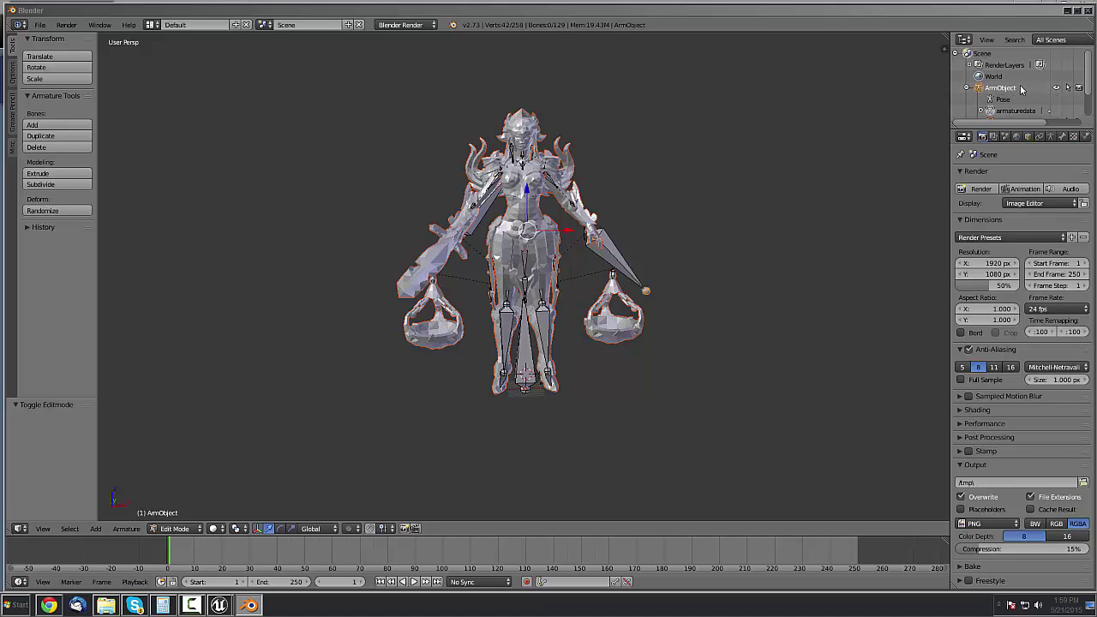
pyautogui.click(981, 112)
pyautogui.scroll(-1, 1028, 86)
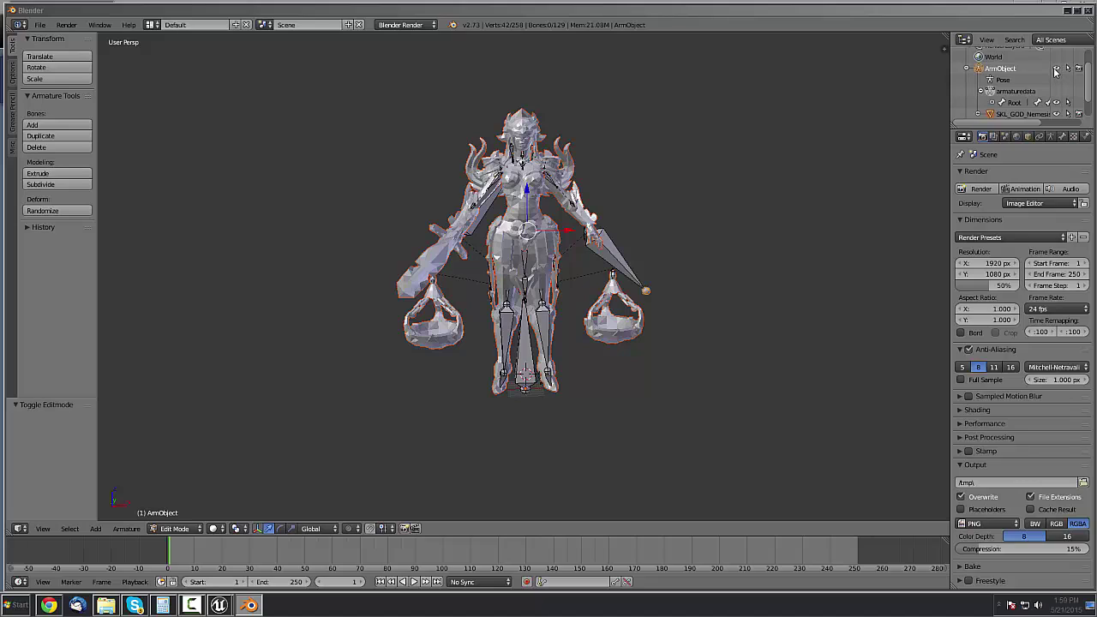
pyautogui.click(1056, 103)
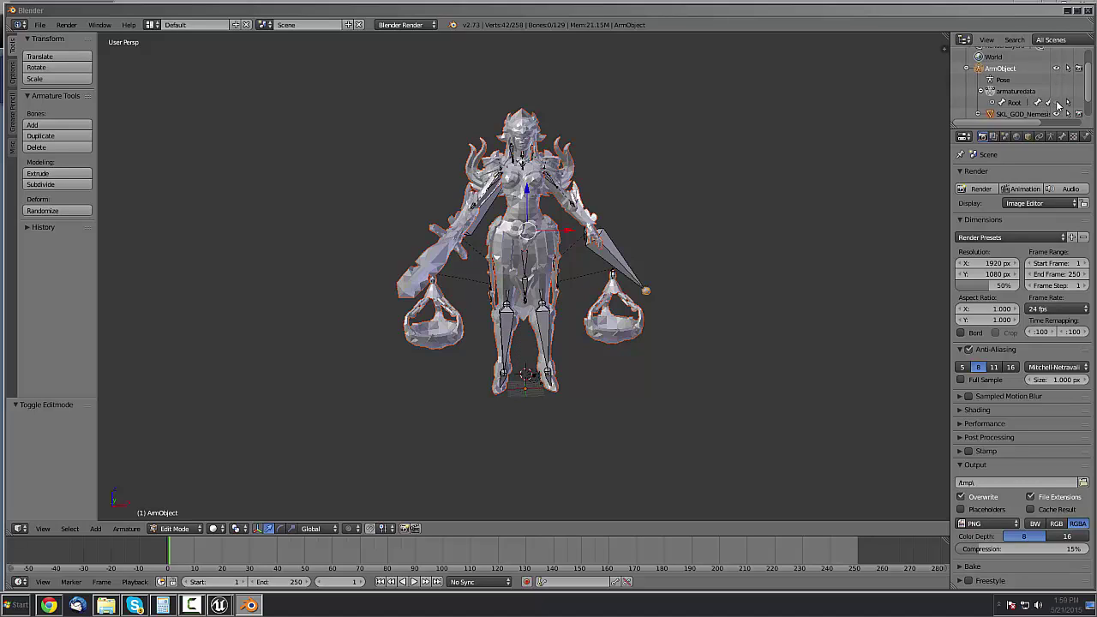
# Select the SKL_GOD_Nemesis mesh under ArmObject and hide the ArmObject armature in the viewport
pyautogui.click(984, 91)
pyautogui.click(999, 103)
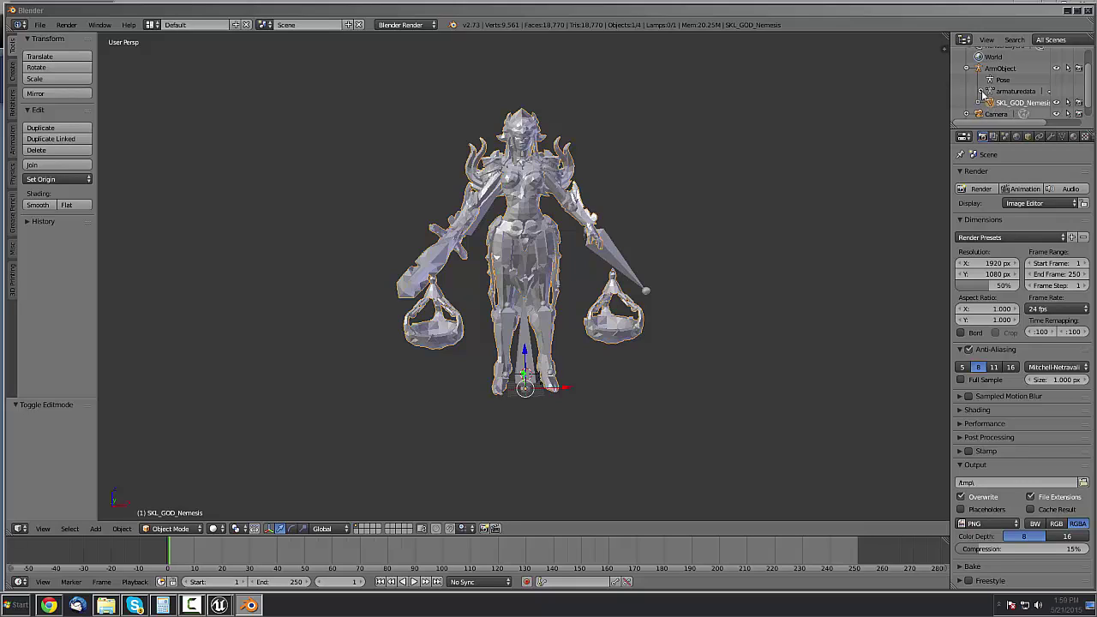
pyautogui.click(1056, 69)
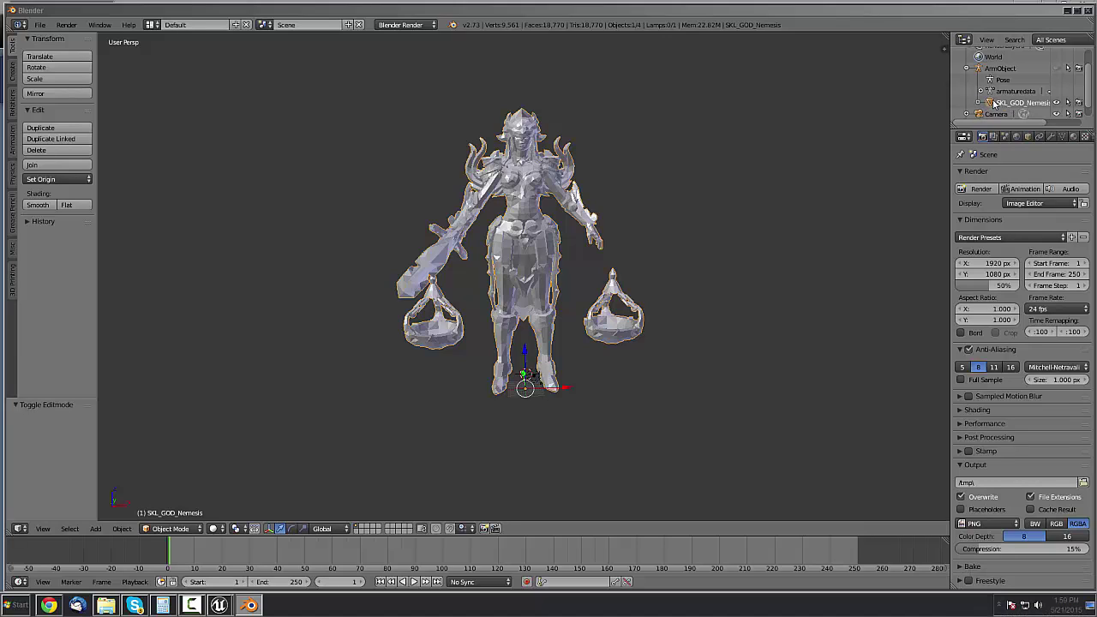
# Put the SKL_GOD_Nemesis mesh in Edit Mode, clear the selection, and select only the sword's linked geometry
pyautogui.click(175, 529)
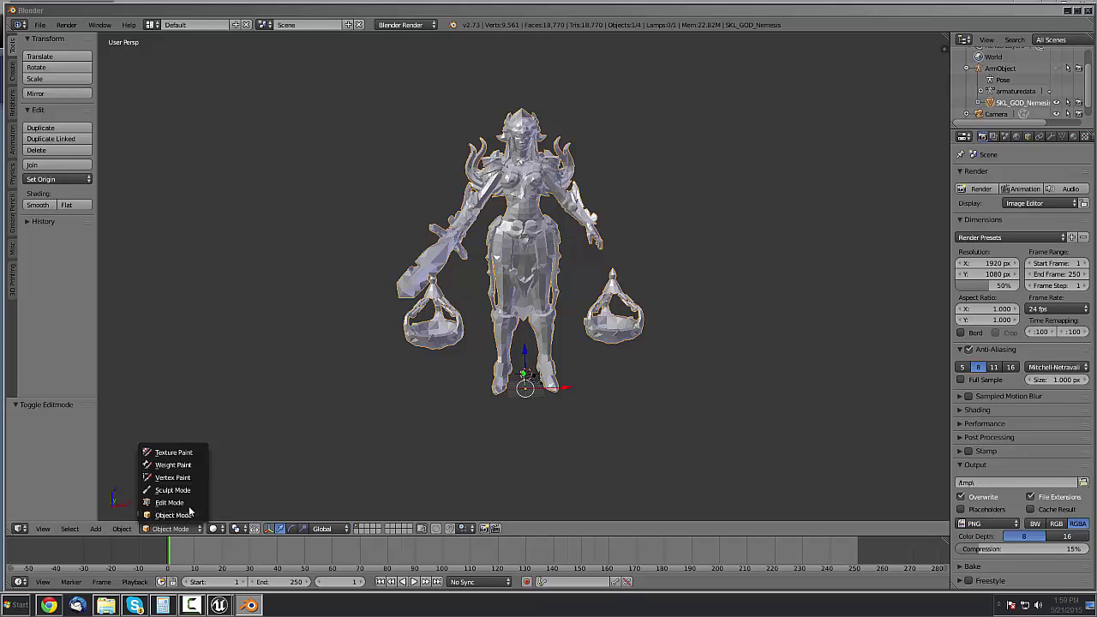
pyautogui.click(180, 502)
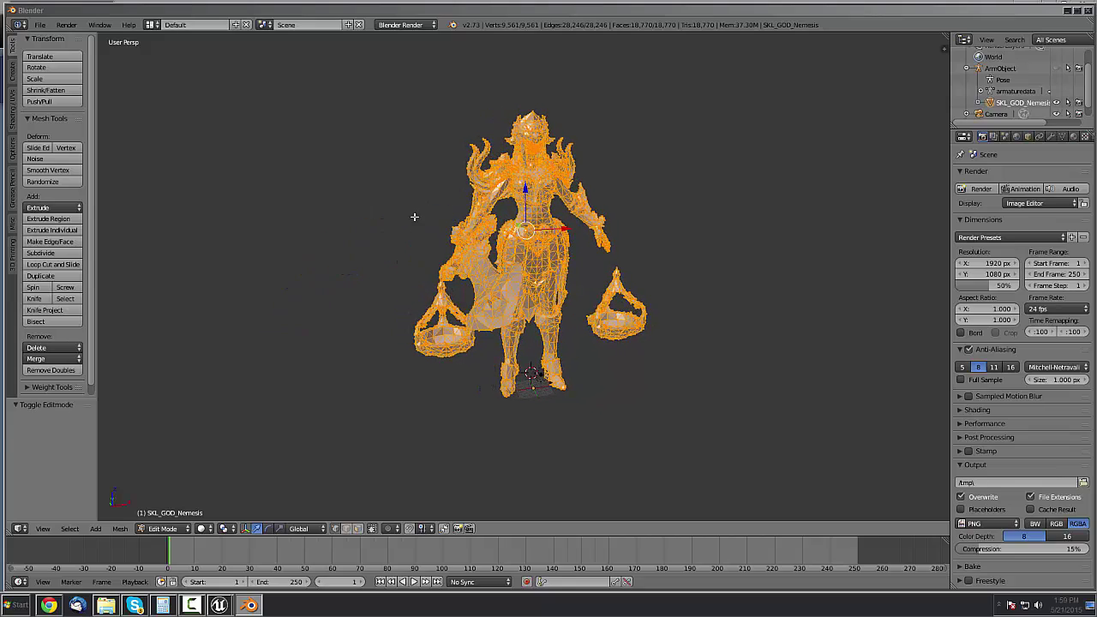
pyautogui.press('a')
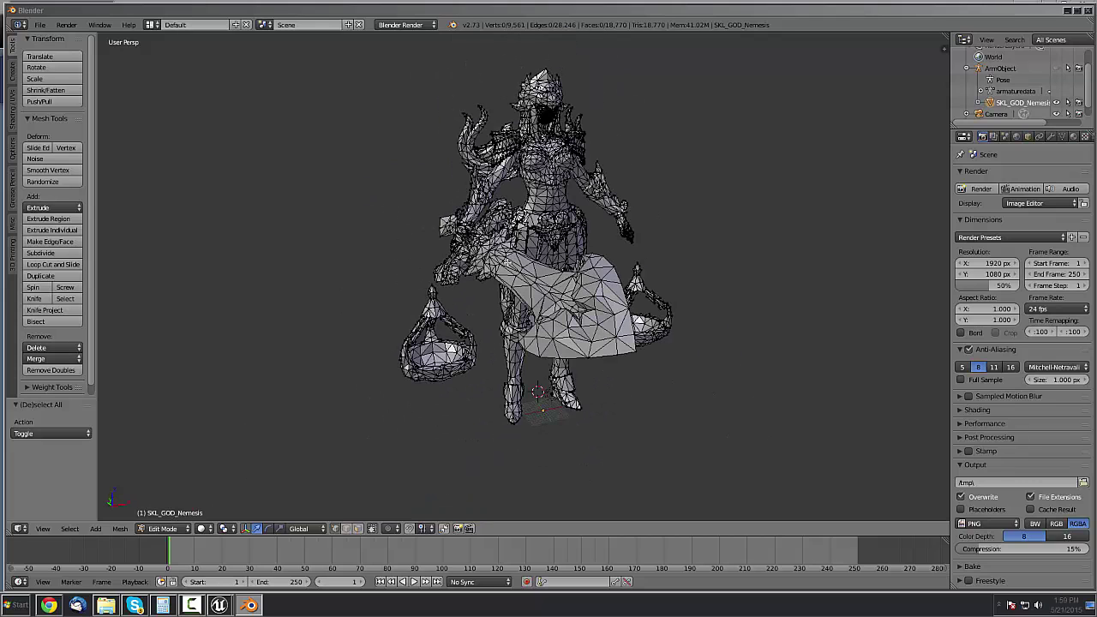
pyautogui.press('l')
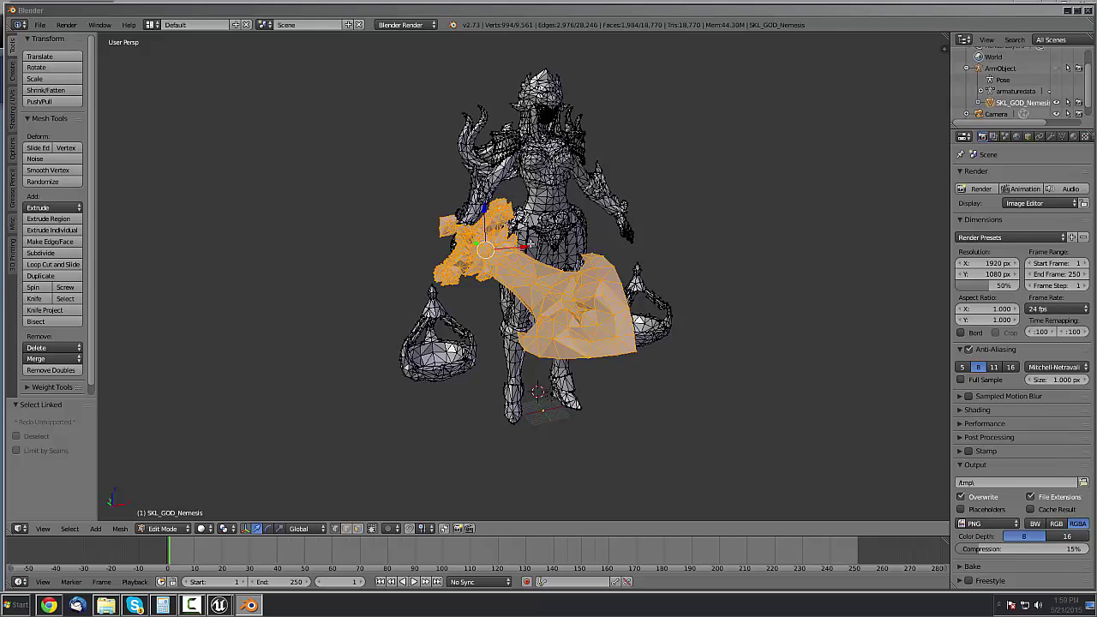
# Move the selected sword 94.824 units along the X axis, to the far side of the figure's free hand
pyautogui.scroll(2, 677, 240)
pyautogui.scroll(-3, 714, 221)
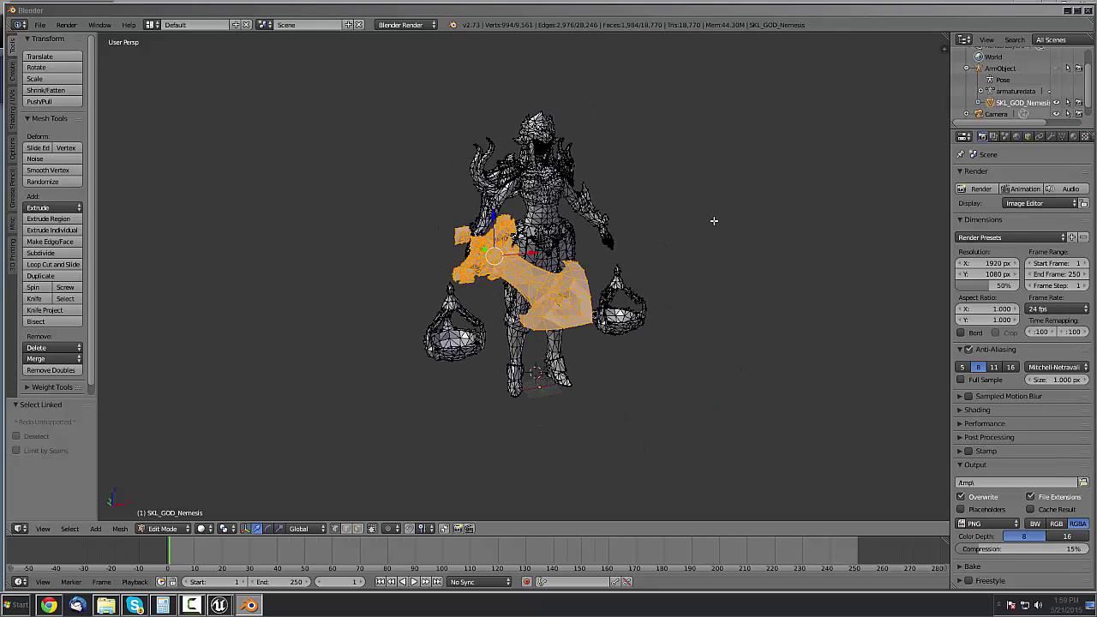
pyautogui.moveTo(670, 213); pyautogui.dragTo(586, 205, button='middle')
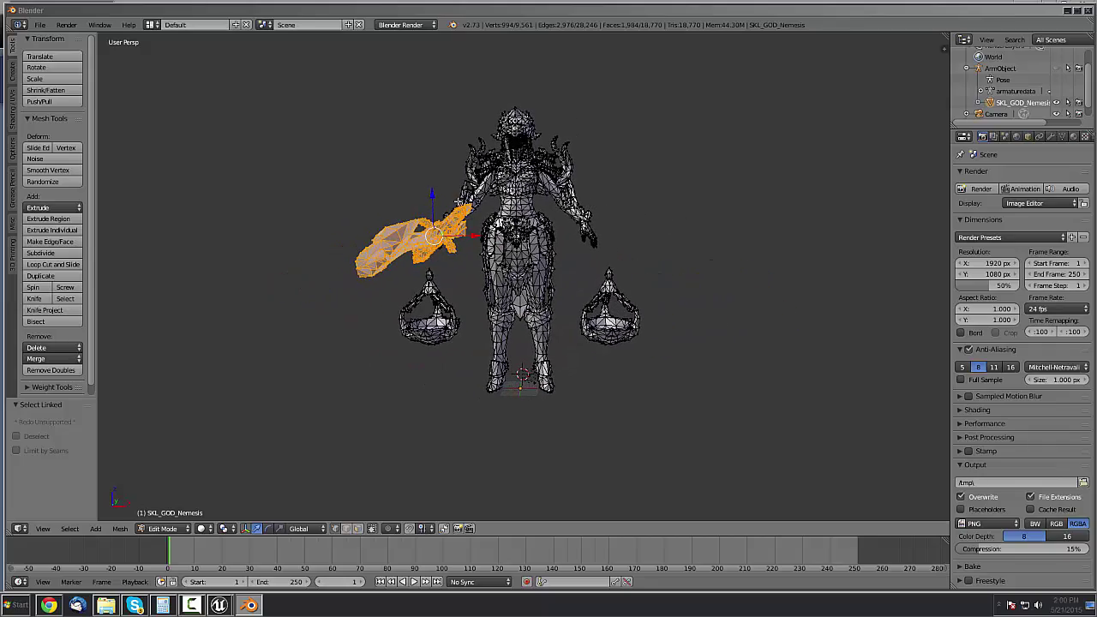
pyautogui.moveTo(457, 205); pyautogui.dragTo(484, 262, button='middle')
pyautogui.scroll(2, 483, 262)
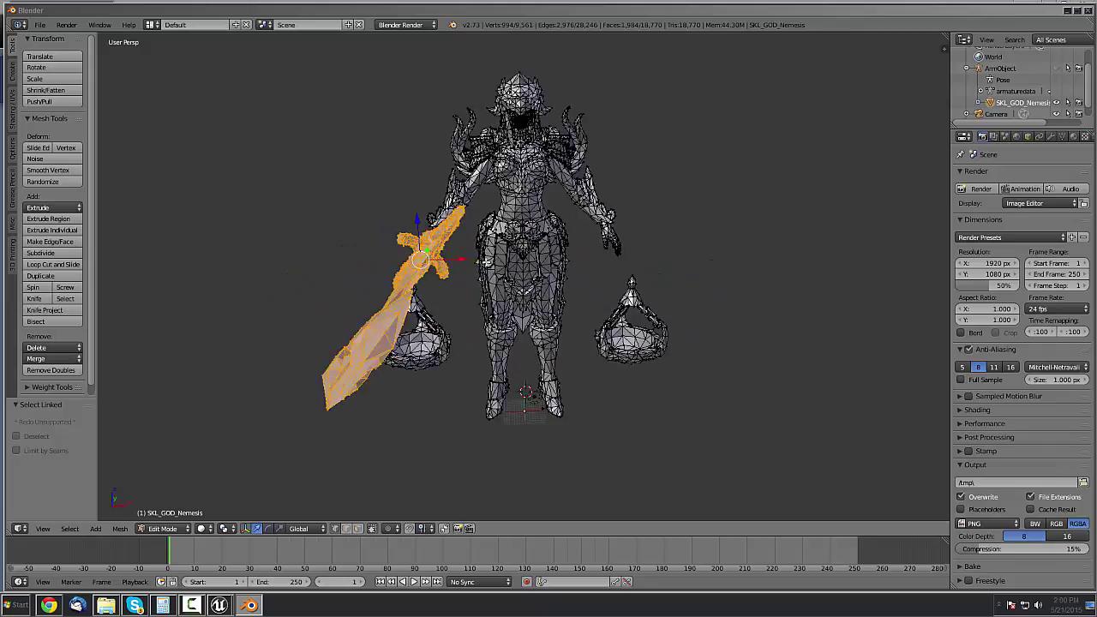
pyautogui.press('g')
pyautogui.press('x')
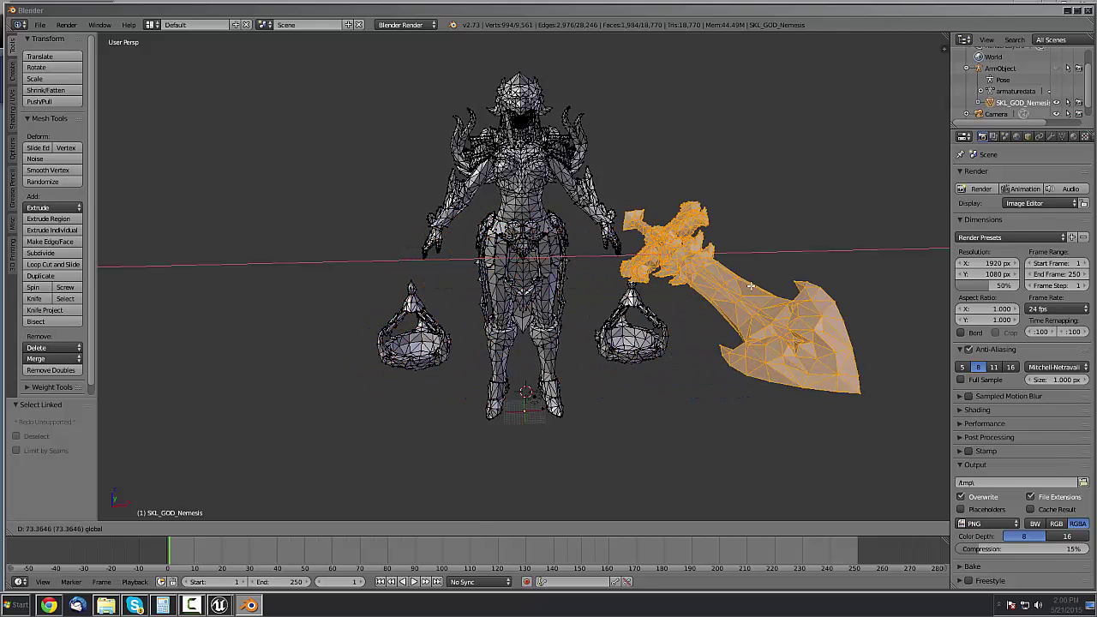
pyautogui.click(769, 311)
# Rotate the sword 45° about the Y axis and -90° about the X axis to stand it upright
pyautogui.moveTo(751, 329); pyautogui.dragTo(693, 315, button='middle')
pyautogui.scroll(-2, 720, 313)
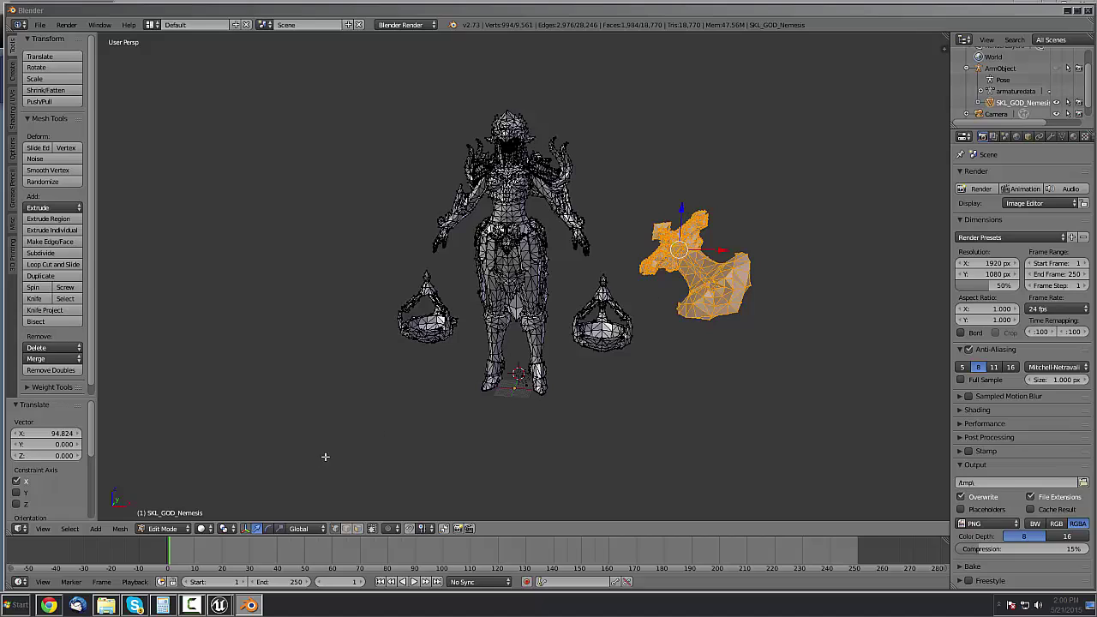
pyautogui.click(270, 529)
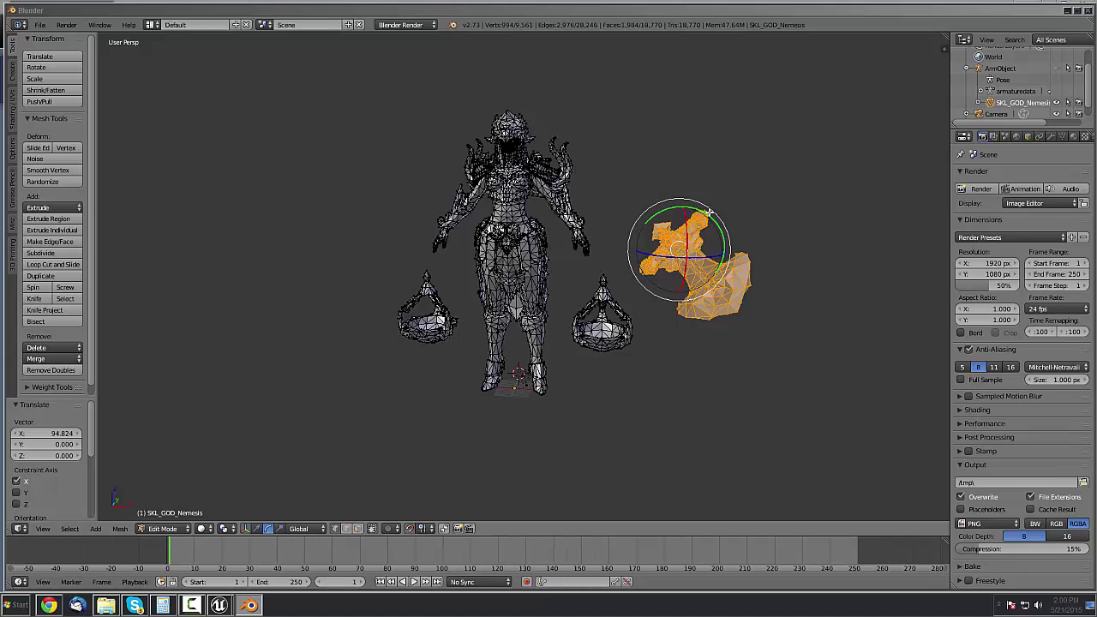
pyautogui.moveTo(710, 216); pyautogui.dragTo(755, 270)
pyautogui.moveTo(754, 270); pyautogui.dragTo(750, 275, button='middle')
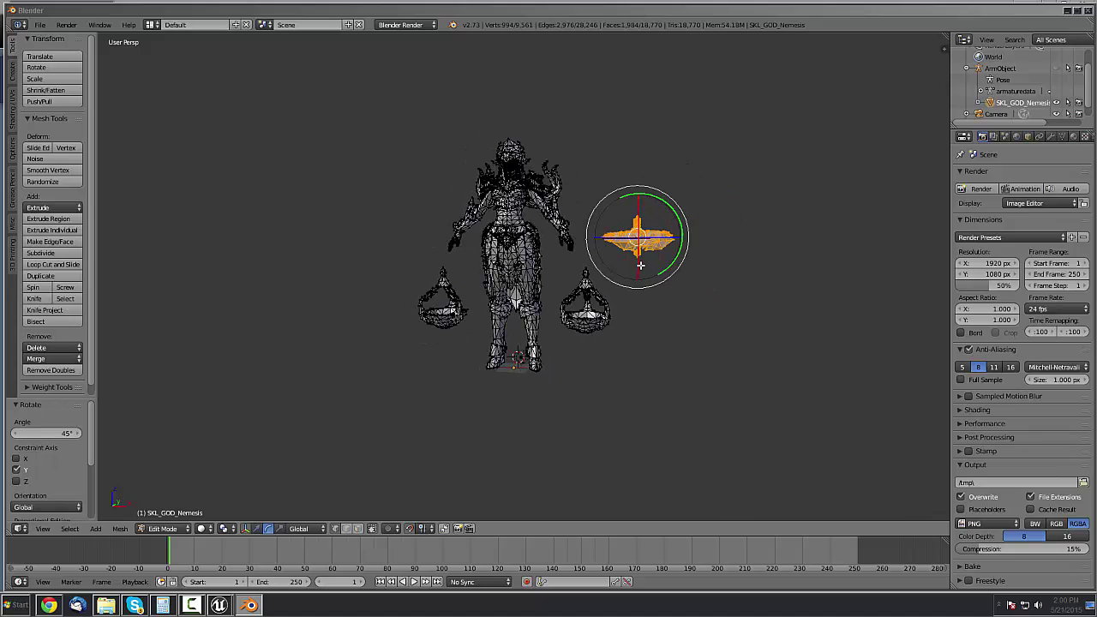
pyautogui.moveTo(613, 274); pyautogui.dragTo(733, 216, button='middle')
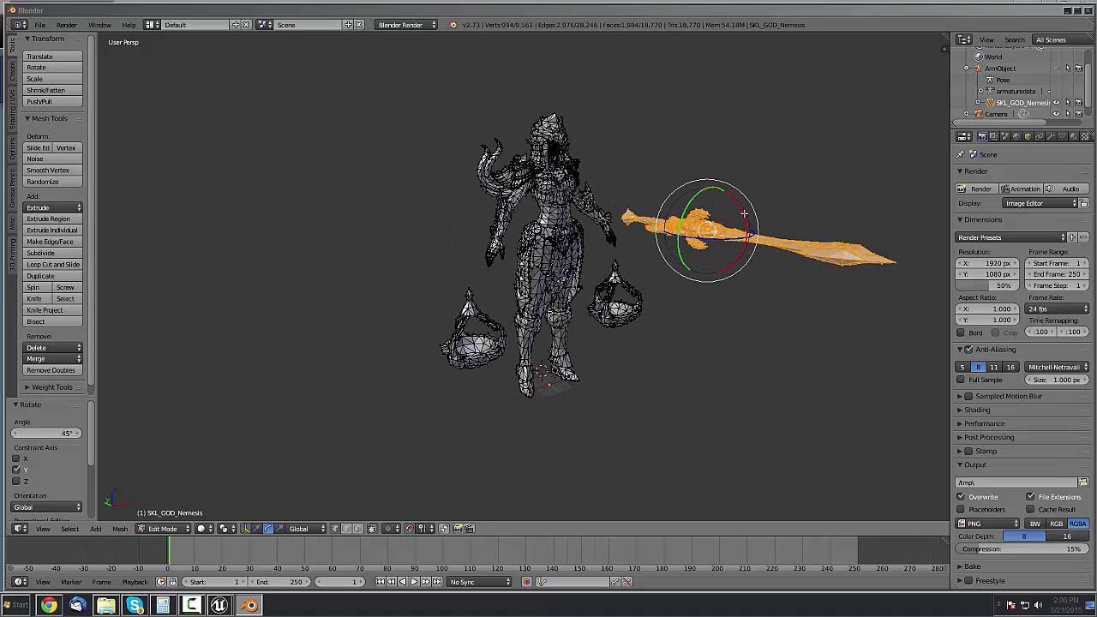
pyautogui.press('r')
pyautogui.press('x')
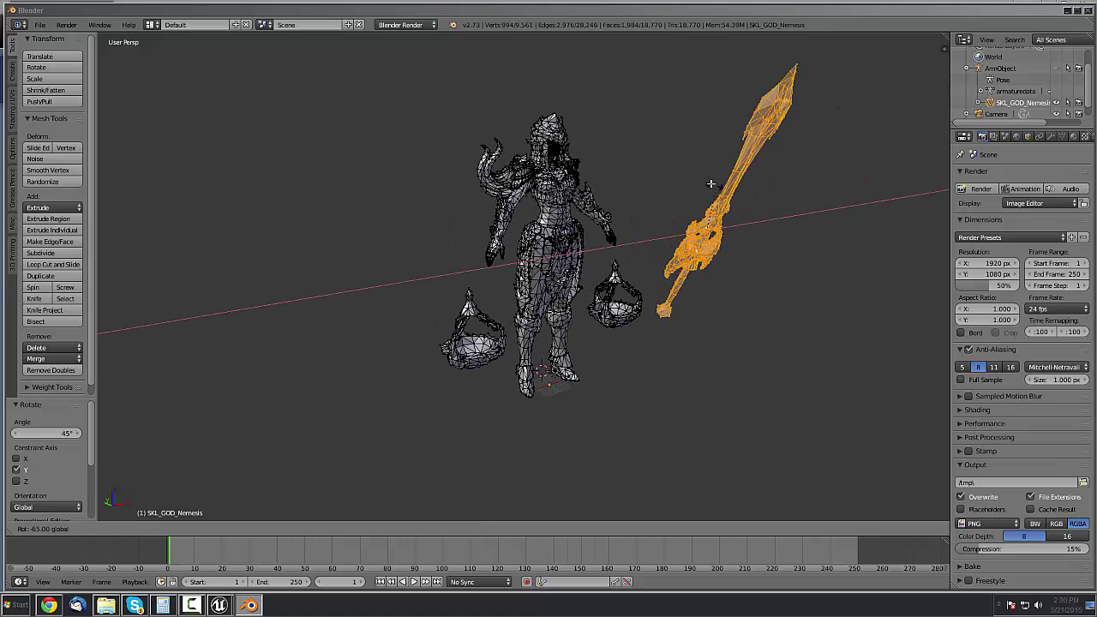
pyautogui.click(698, 192)
# Move the upright sword along the Y axis to line it up with the body, finishing with a 2-unit shift
pyautogui.moveTo(699, 193); pyautogui.dragTo(587, 215, button='middle')
pyautogui.scroll(2, 587, 214)
pyautogui.click(258, 529)
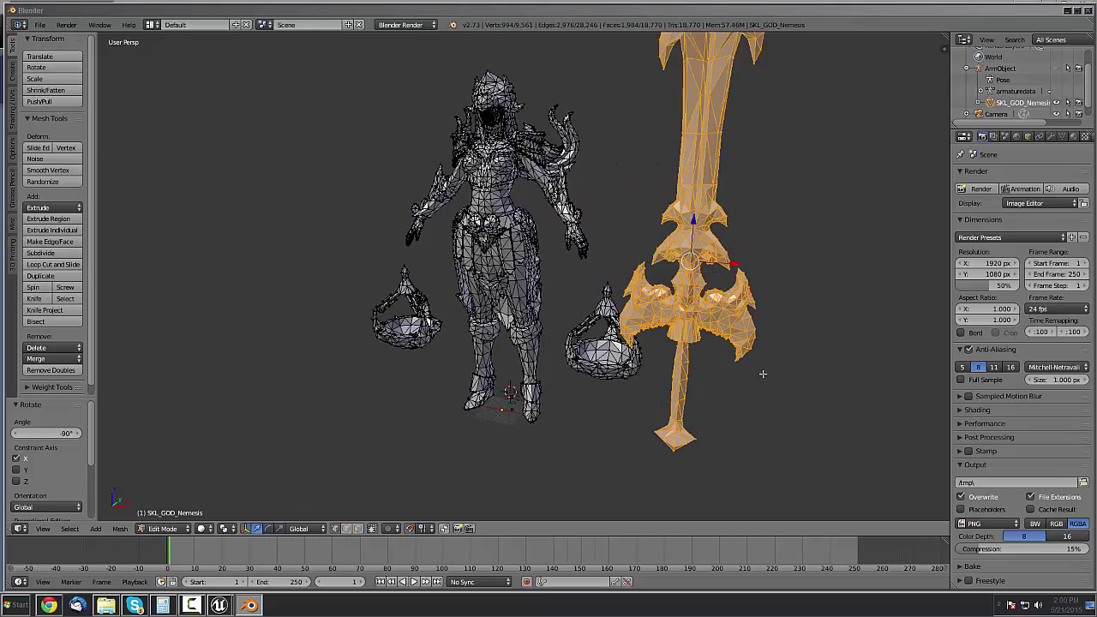
pyautogui.moveTo(762, 373); pyautogui.dragTo(666, 368, button='middle')
pyautogui.scroll(-1, 446, 243)
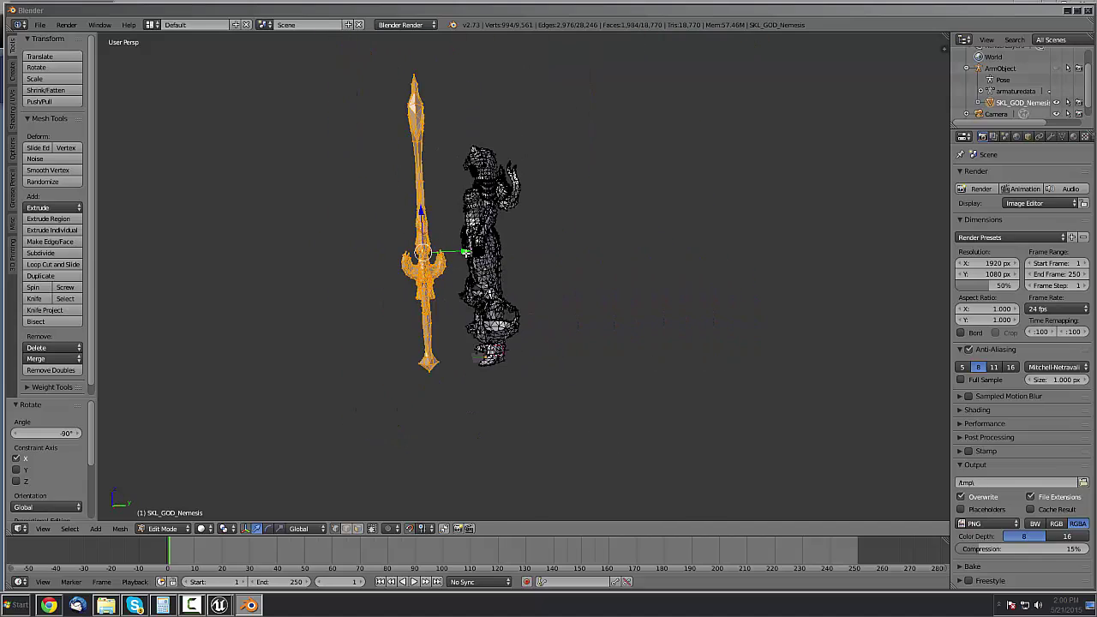
pyautogui.moveTo(463, 252); pyautogui.dragTo(510, 253)
pyautogui.moveTo(510, 253); pyautogui.dragTo(519, 247, button='middle')
pyautogui.moveTo(510, 229); pyautogui.dragTo(510, 224)
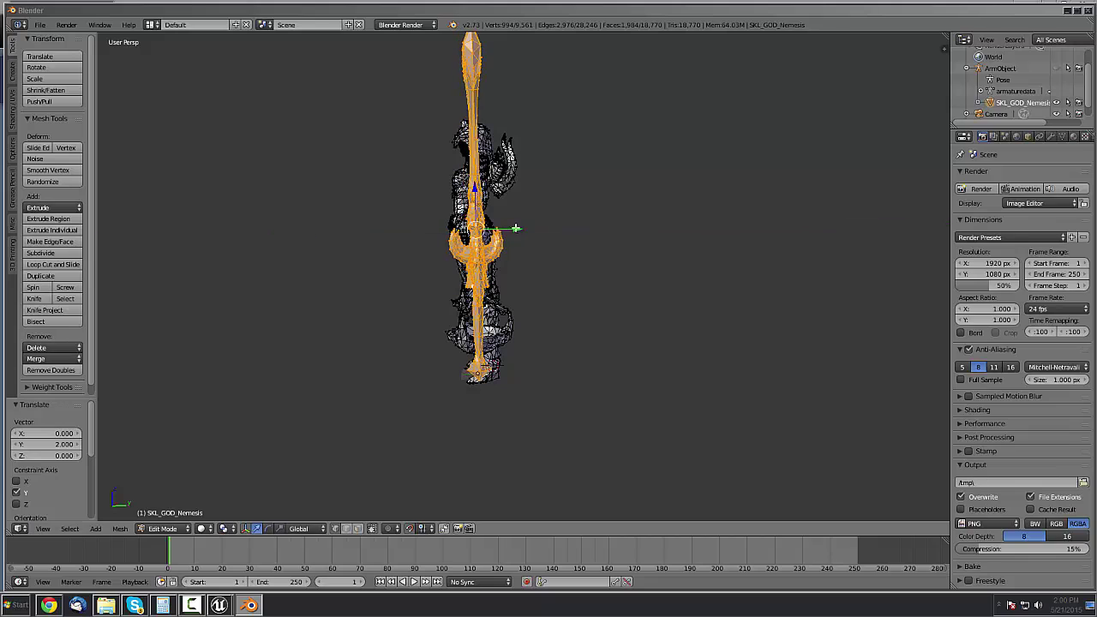
# Lower the sword along the Z axis by 16 units and another 2 units, bringing its pommel to foot level
pyautogui.moveTo(474, 190); pyautogui.dragTo(474, 216)
pyautogui.moveTo(514, 248); pyautogui.dragTo(561, 245, button='middle')
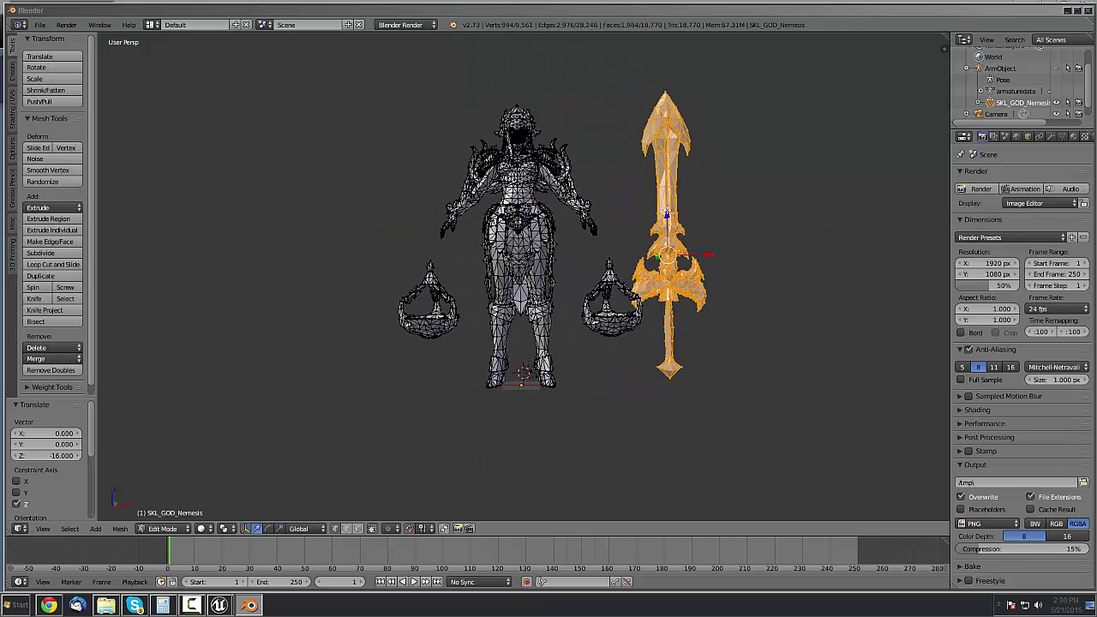
pyautogui.moveTo(666, 213); pyautogui.dragTo(664, 224)
pyautogui.moveTo(598, 263)
pyautogui.mouseDown(button='middle')
pyautogui.moveTo(580, 263)
pyautogui.moveTo(598, 252)
pyautogui.mouseUp(button='middle')
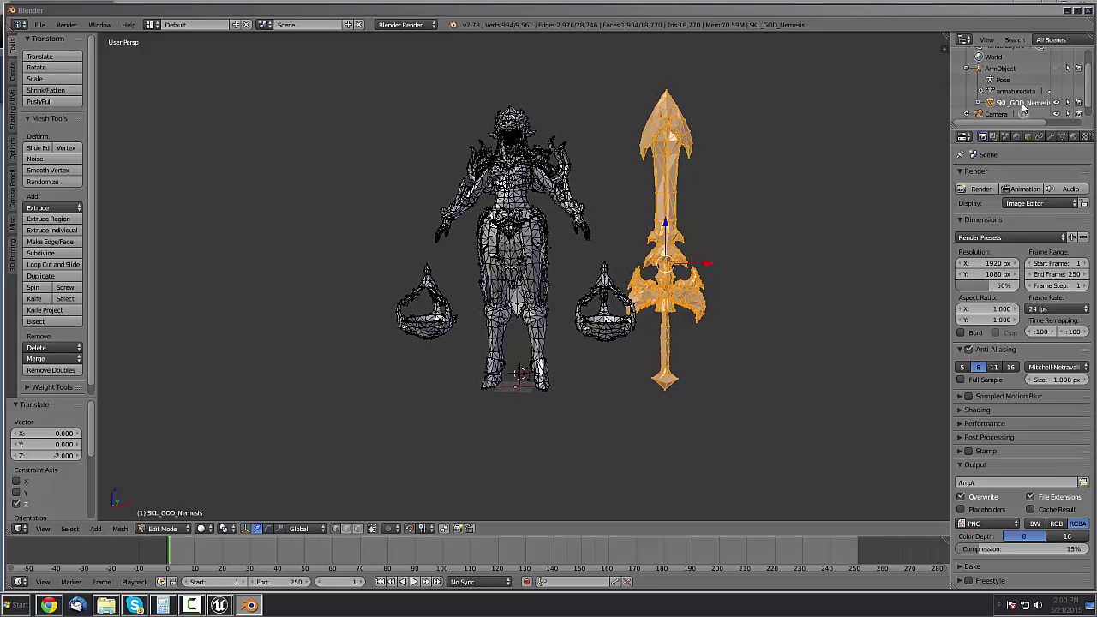
# Select all linked parts of the hanging scale beside the sword and delete their vertices
pyautogui.rightClick(604, 279)
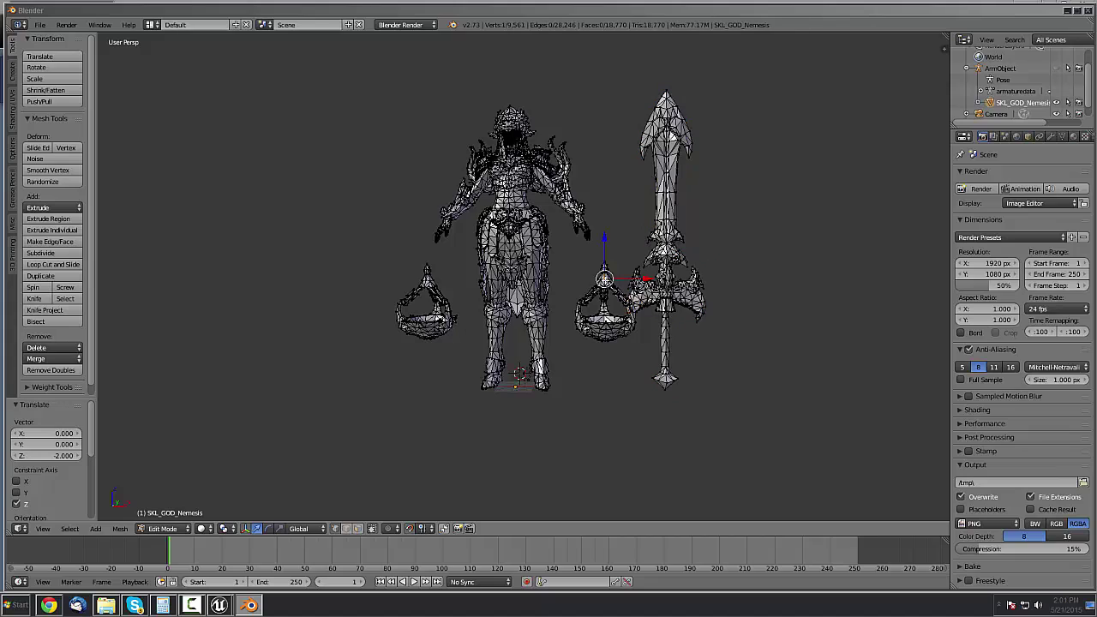
pyautogui.press('l')
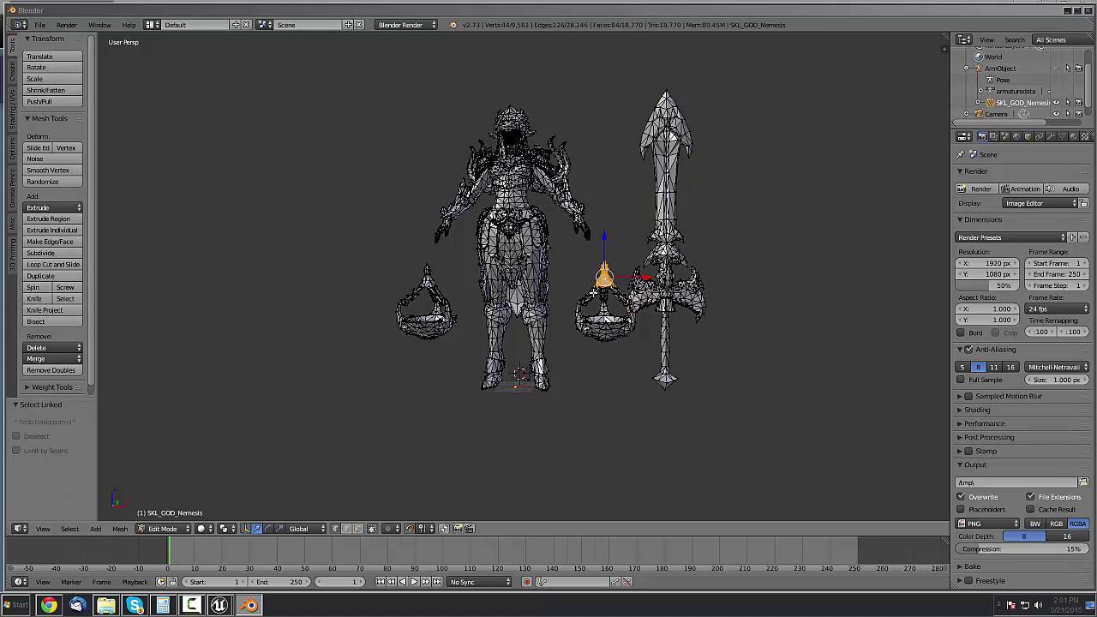
pyautogui.press('l')
pyautogui.press('l')
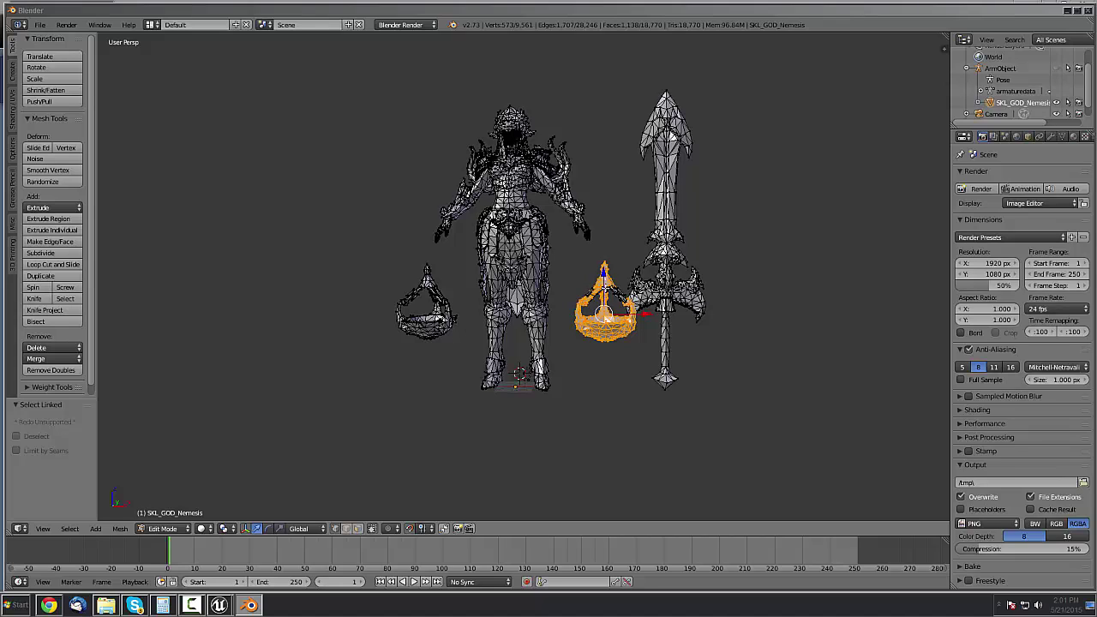
pyautogui.press('l')
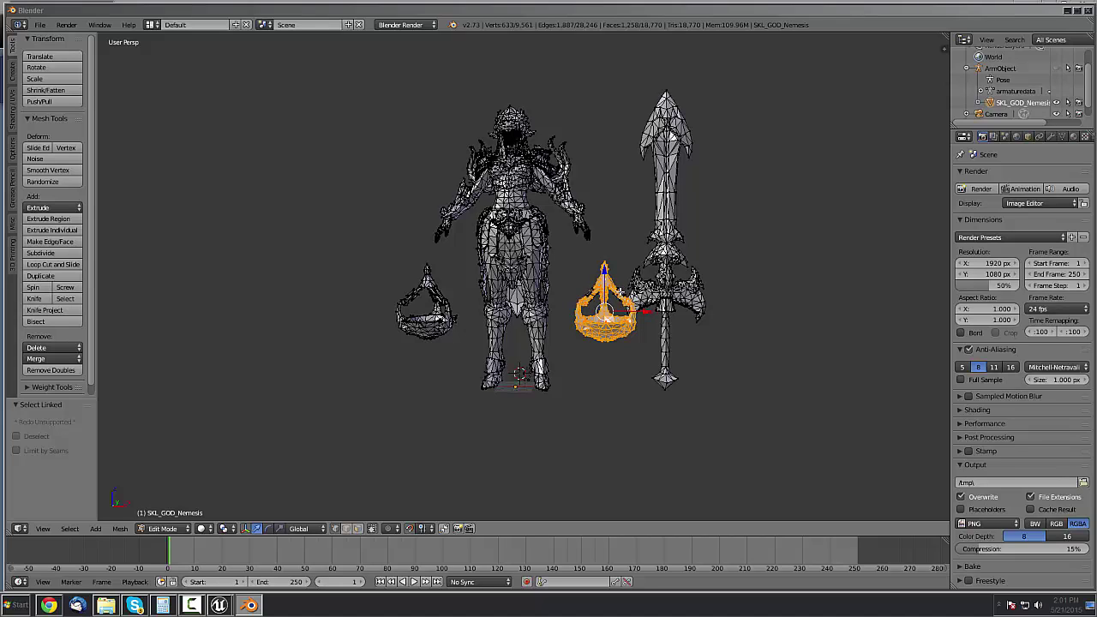
pyautogui.press('l')
pyautogui.press('l')
pyautogui.press('x')
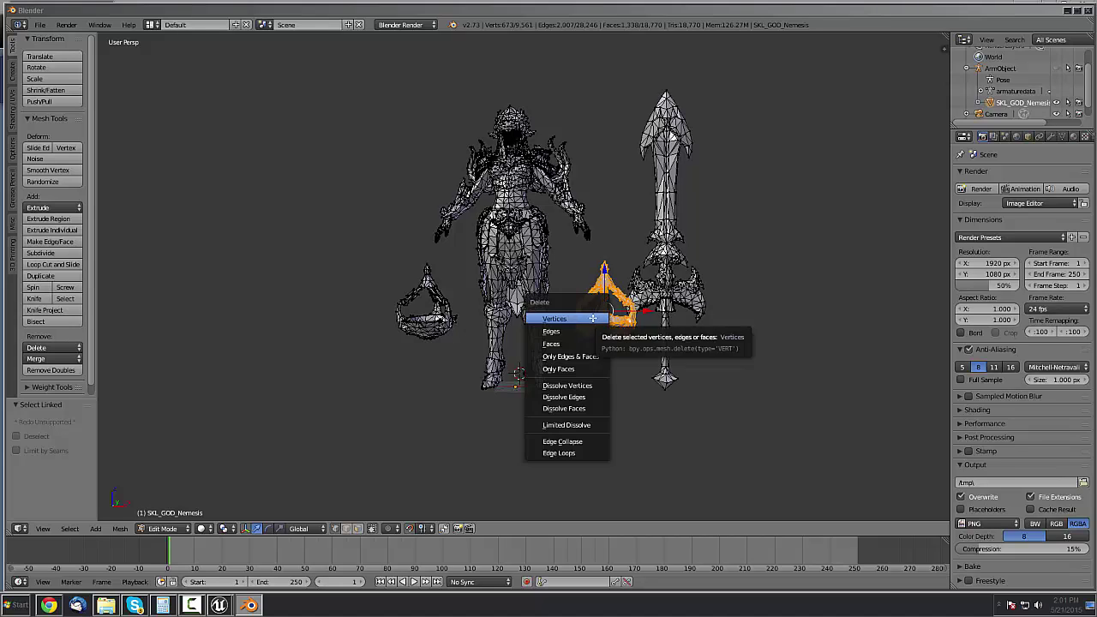
pyautogui.click(571, 323)
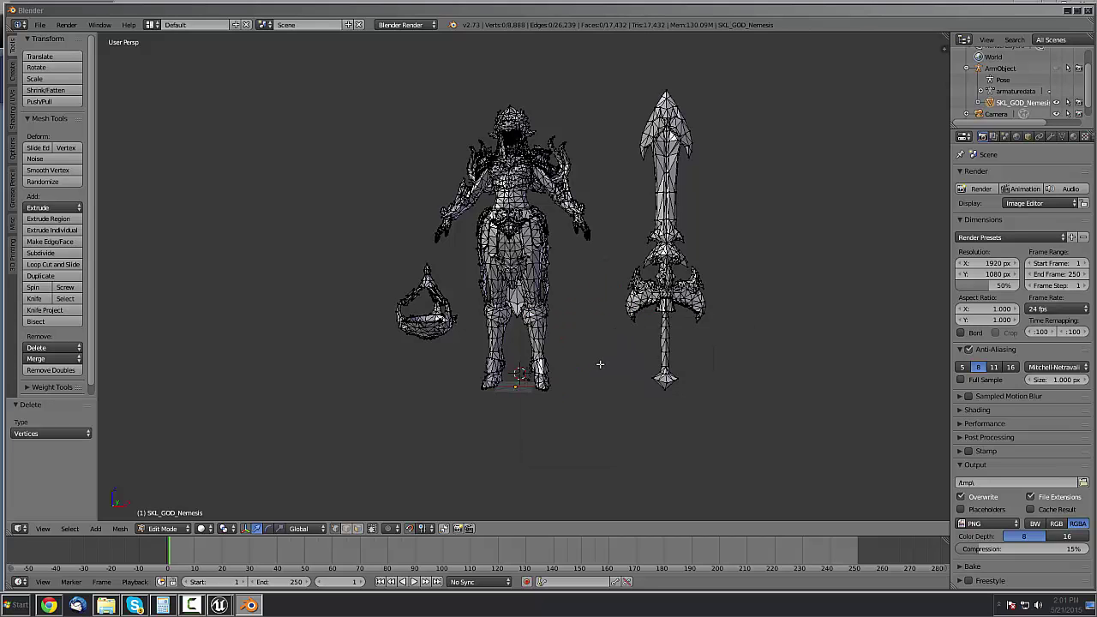
# Examine the remaining figure, sword and single scale at several zoom levels
pyautogui.scroll(2, 601, 364)
pyautogui.scroll(-1, 601, 364)
pyautogui.scroll(-2, 619, 269)
pyautogui.scroll(1, 613, 262)
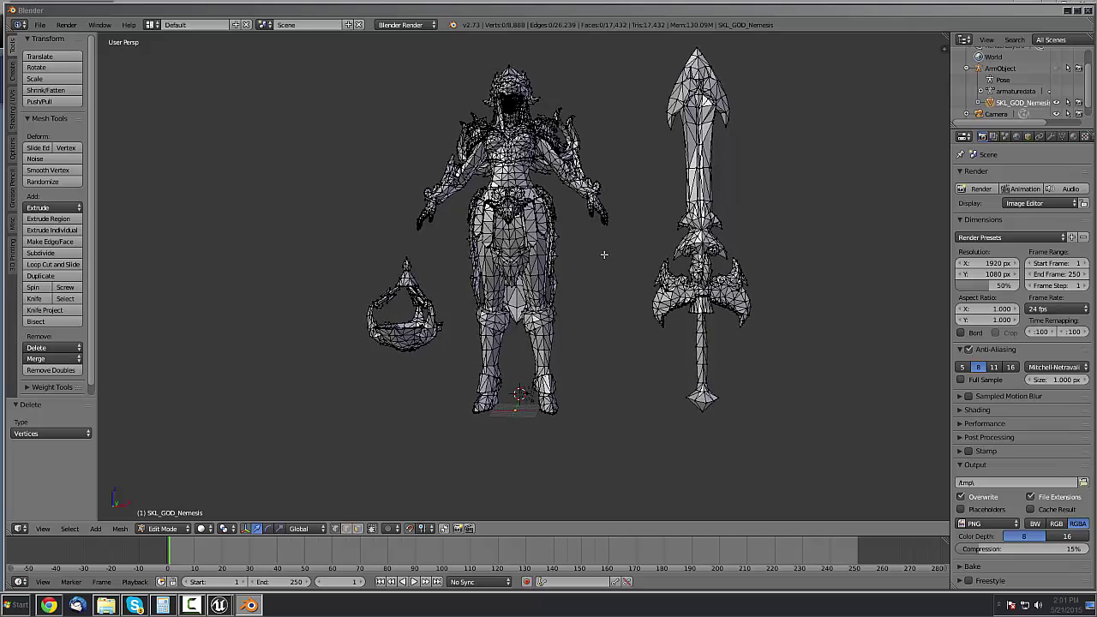
pyautogui.scroll(-1, 603, 255)
pyautogui.scroll(1, 604, 256)
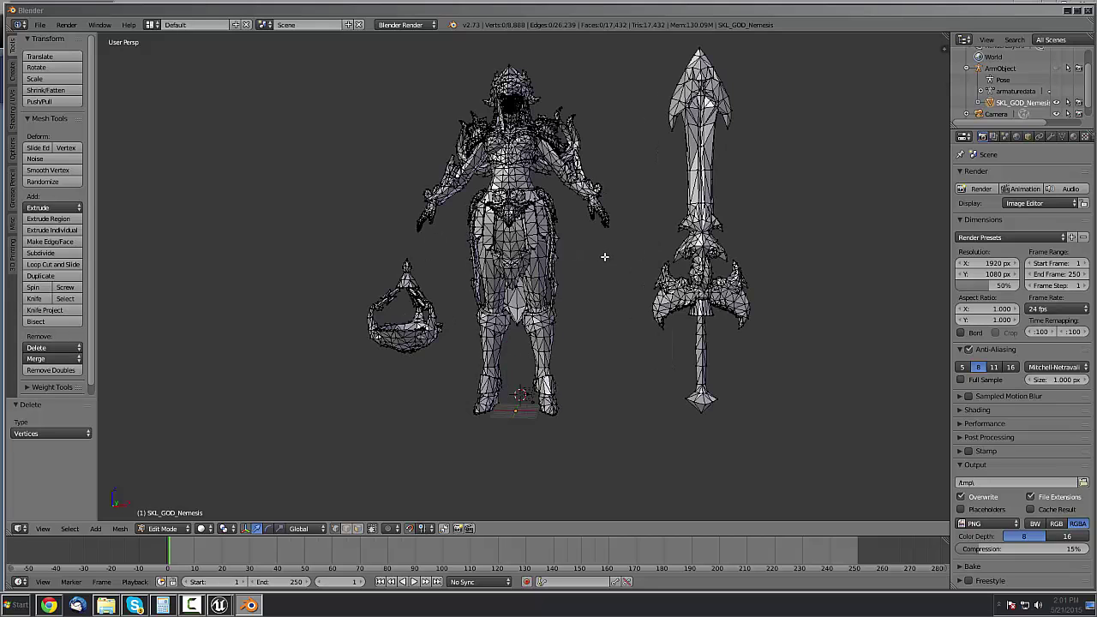
pyautogui.scroll(-1, 604, 256)
pyautogui.scroll(1, 603, 252)
pyautogui.scroll(-1, 603, 252)
pyautogui.scroll(-1, 565, 227)
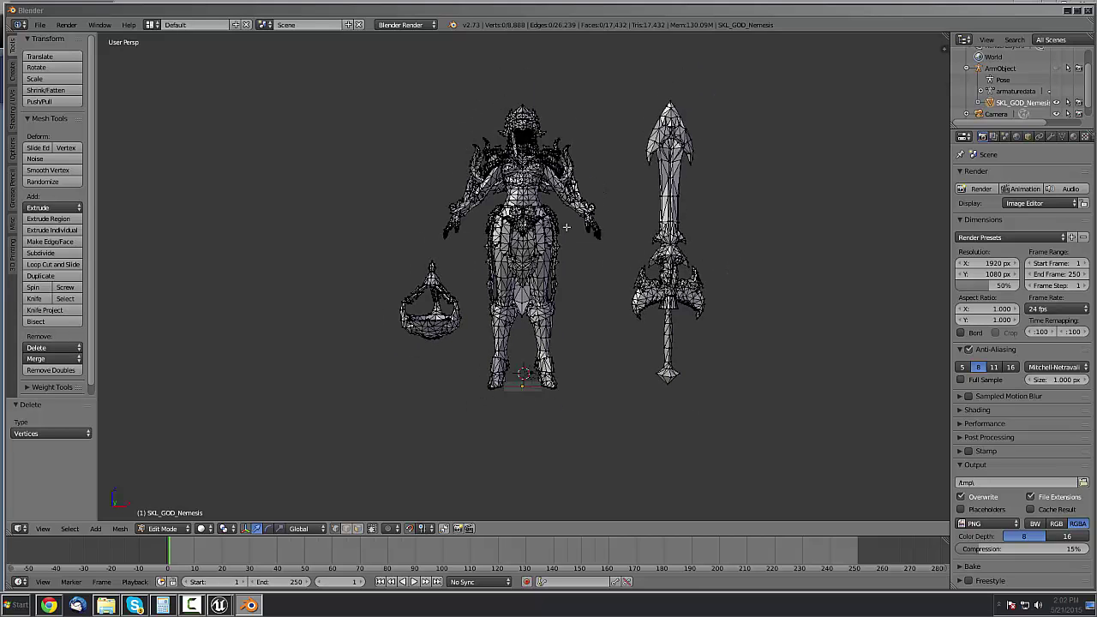
pyautogui.scroll(1, 566, 227)
pyautogui.scroll(-3, 568, 229)
pyautogui.scroll(1, 570, 232)
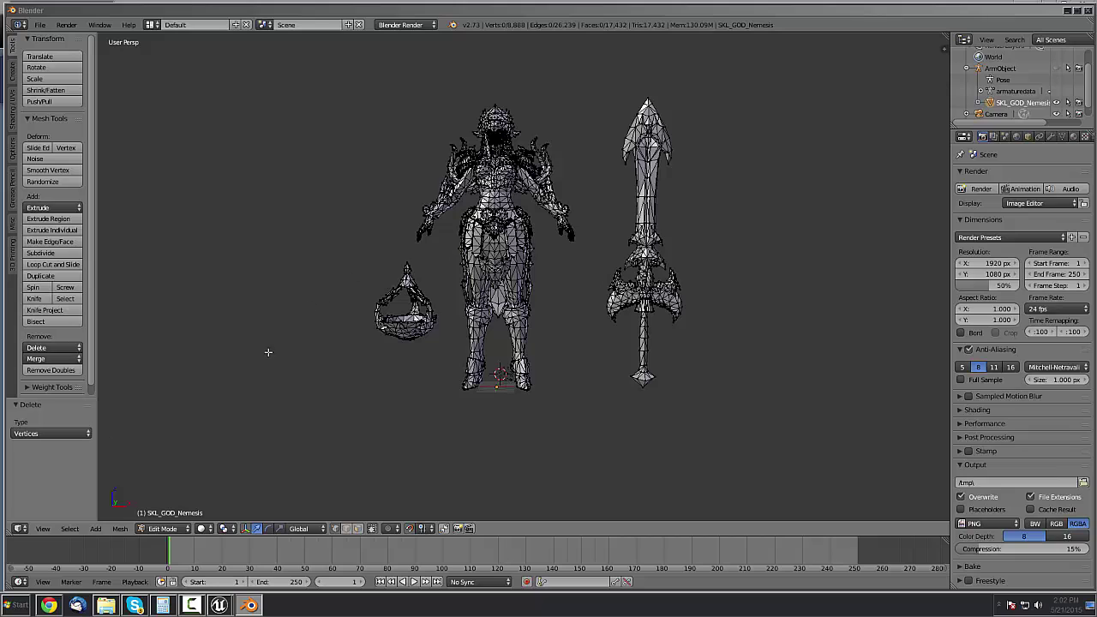
# Return the SKL_GOD_Nemesis mesh to Object Mode
pyautogui.click(165, 528)
pyautogui.click(170, 515)
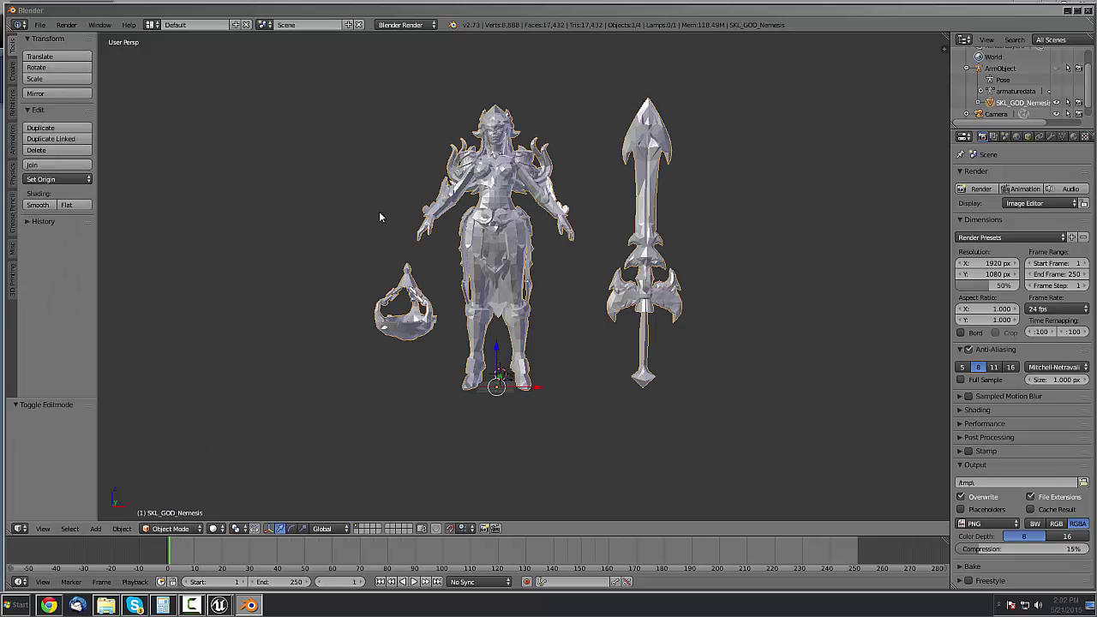
pyautogui.moveTo(380, 216); pyautogui.dragTo(385, 222, button='middle')
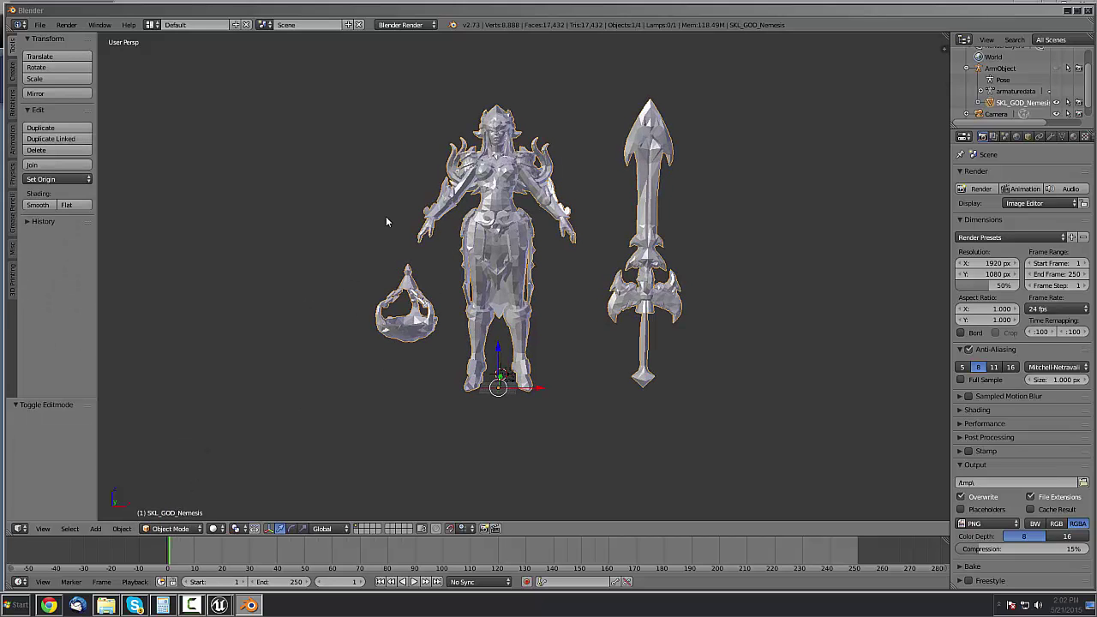
# Try smooth shading on the SKL_GOD_Nemesis mesh and switch it back to flat shading
pyautogui.click(52, 205)
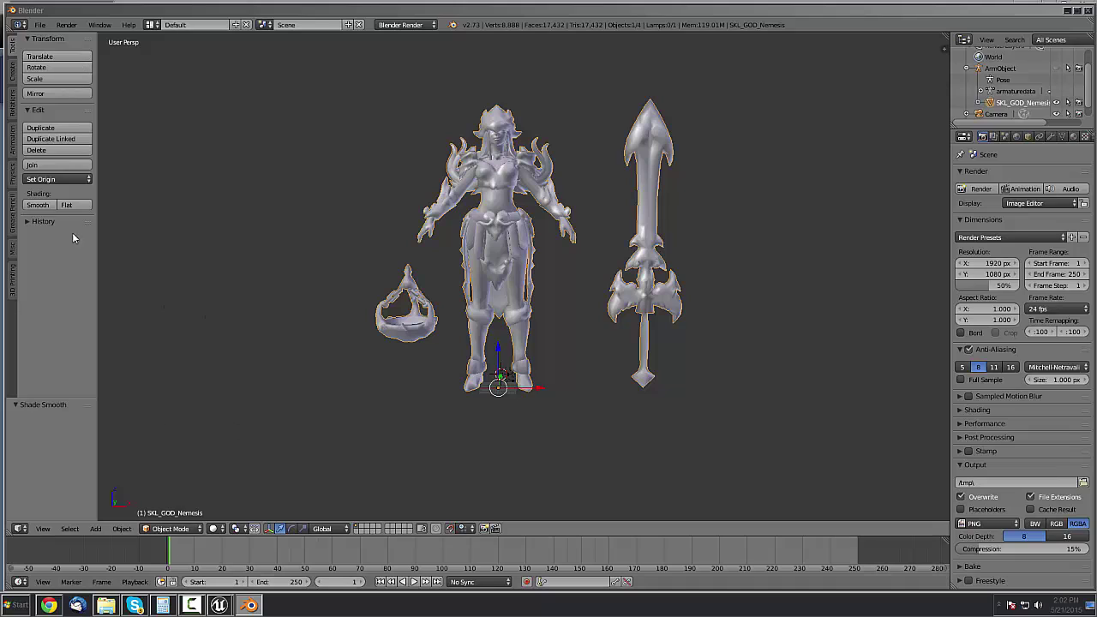
pyautogui.click(66, 205)
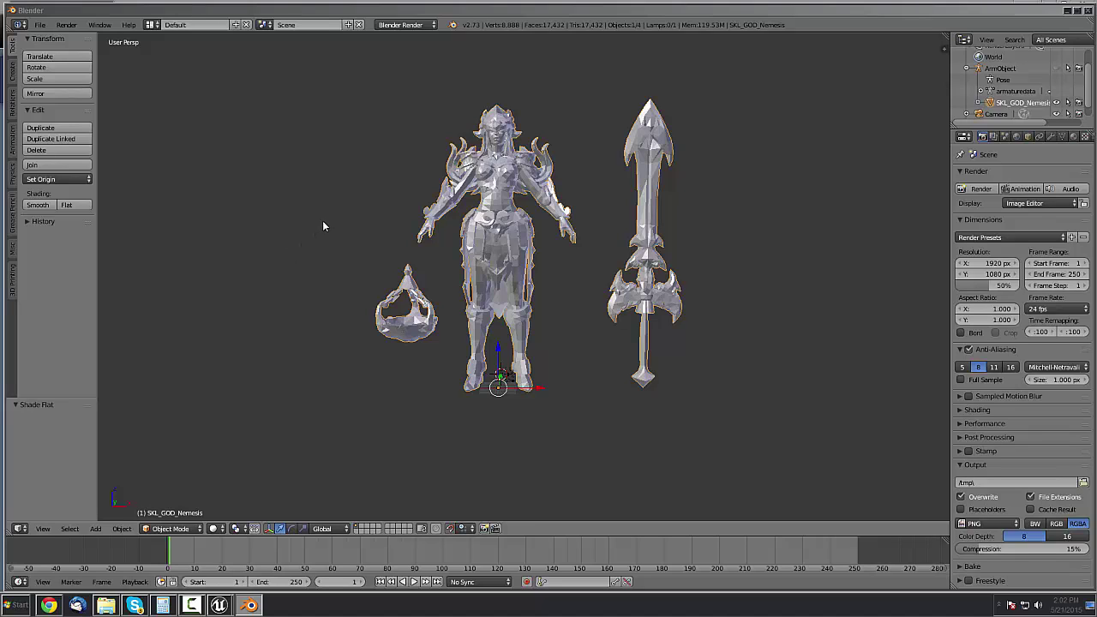
pyautogui.scroll(-2, 323, 220)
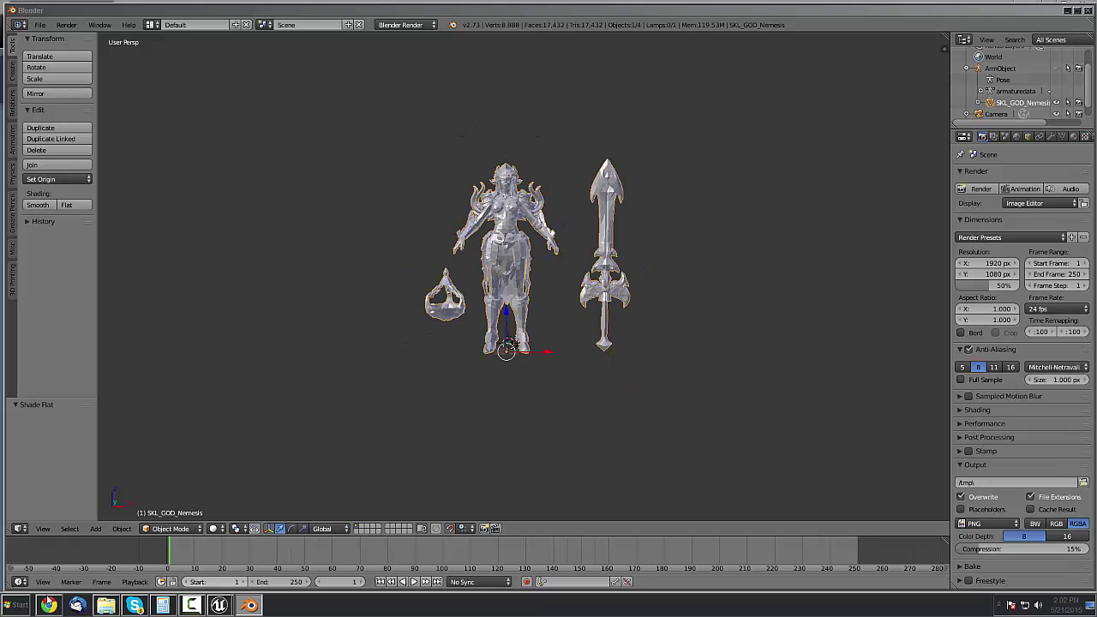
pyautogui.scroll(4, 306, 428)
# Open Paint and paste the captured screenshot of the model's front view
pyautogui.press('super')
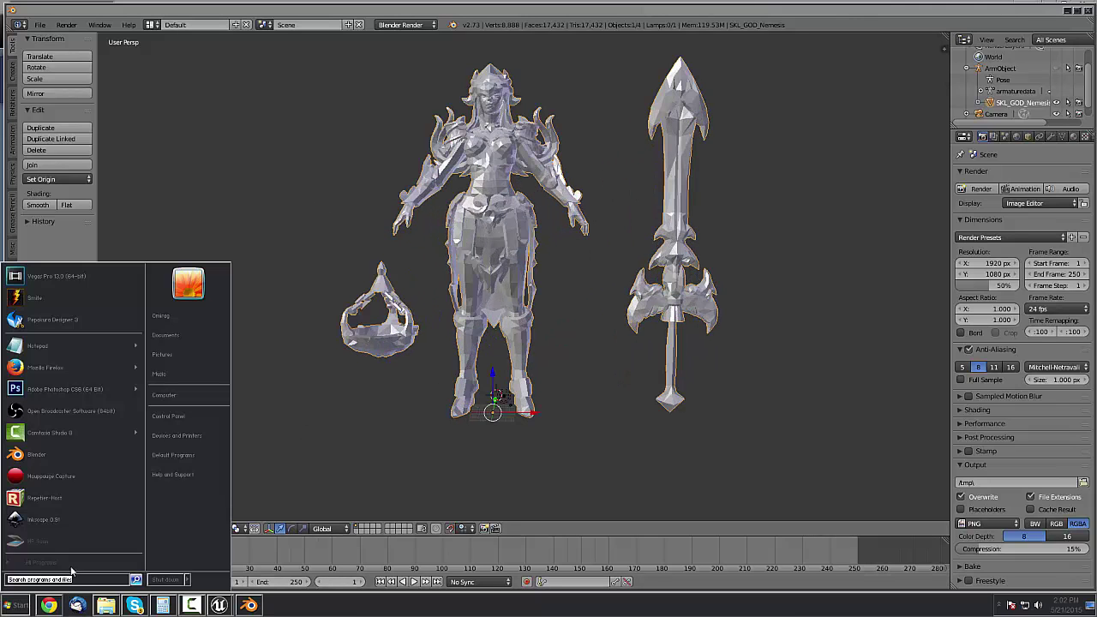
pyautogui.write('paint')
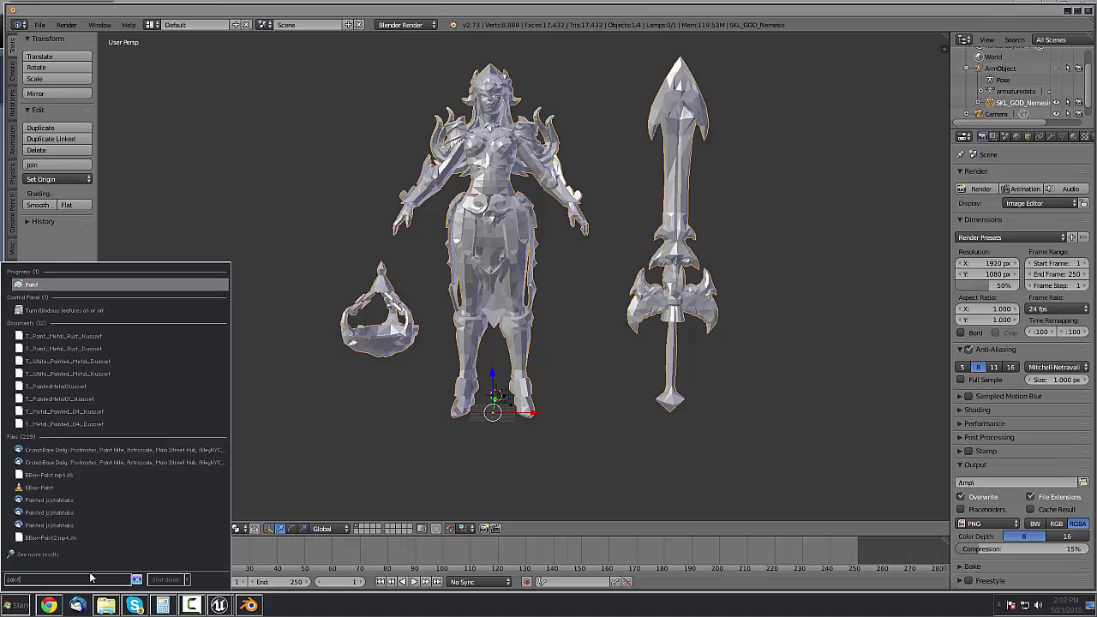
pyautogui.press('Return')
pyautogui.hotkey('ctrl', 'v')
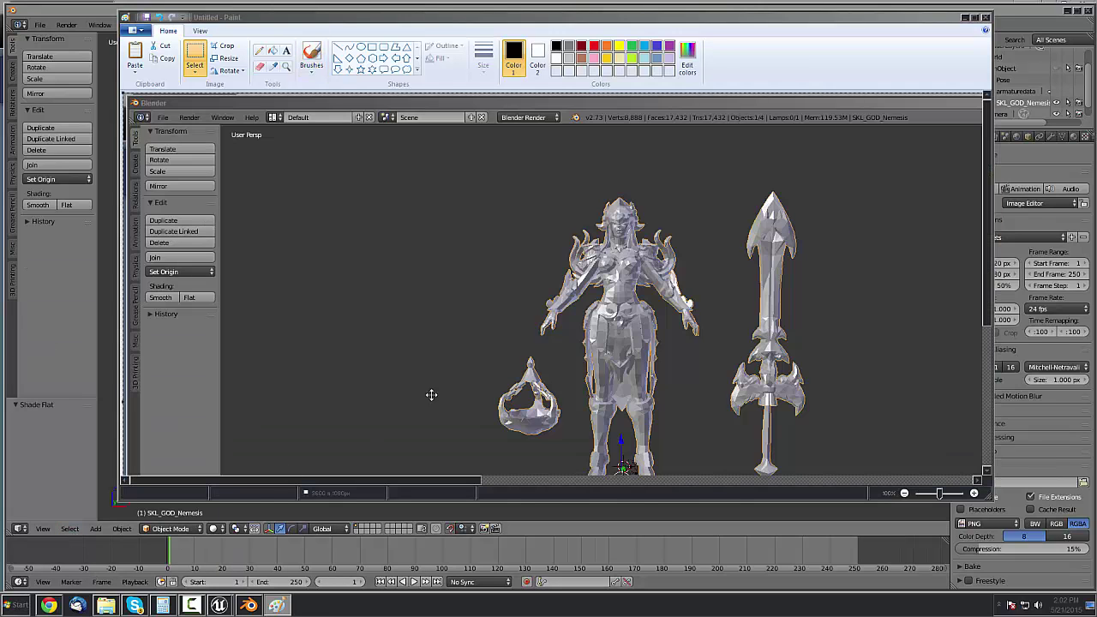
# Crop the pasted front-view screenshot to the area around the figure and sword
pyautogui.scroll(-2, 431, 238)
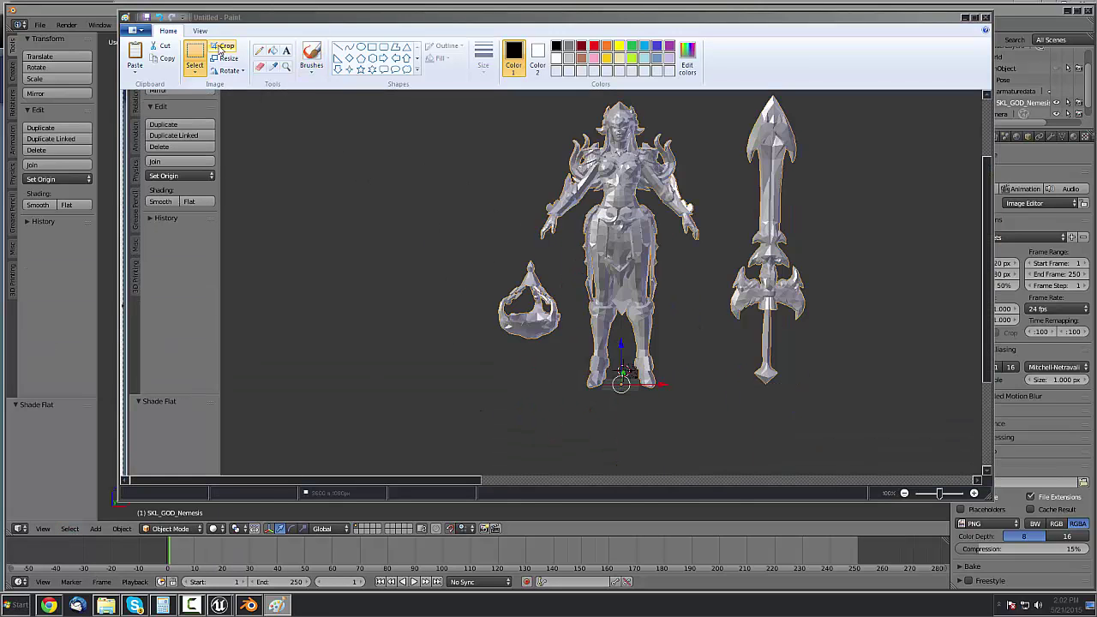
pyautogui.press('Escape')
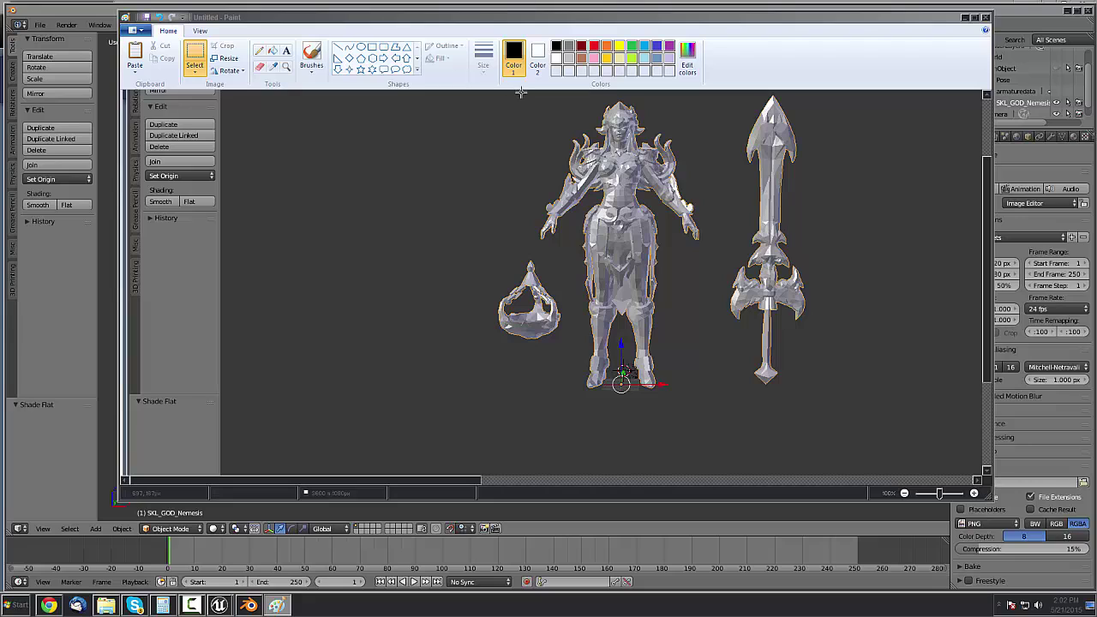
pyautogui.moveTo(521, 91); pyautogui.dragTo(832, 423)
pyautogui.click(222, 45)
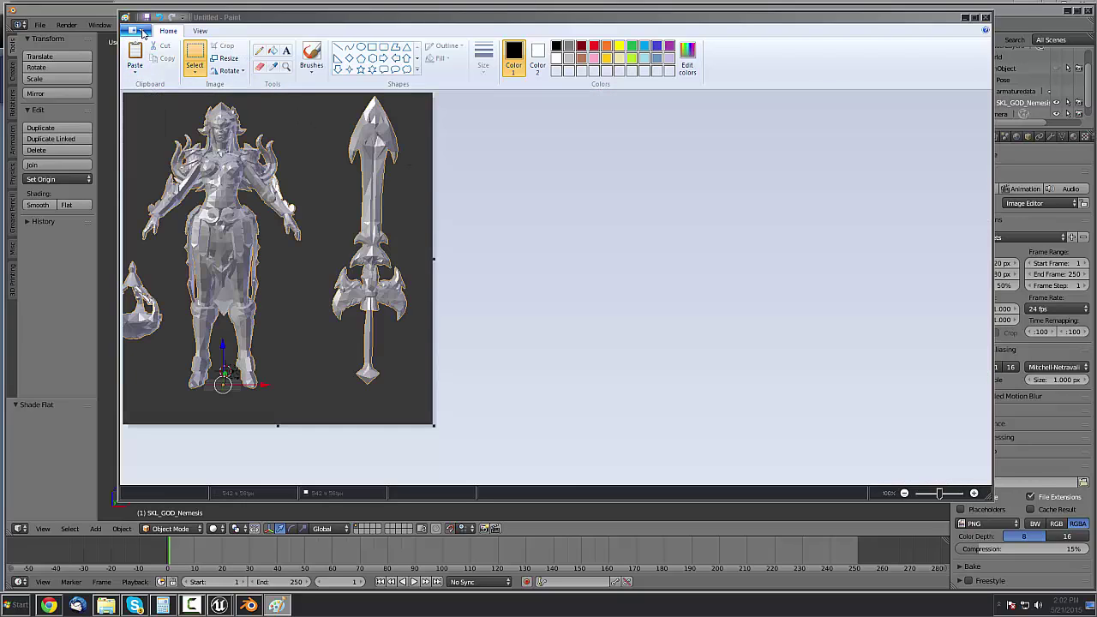
# Save the cropped picture as the PNG file Frontview, replacing the existing file
pyautogui.click(147, 19)
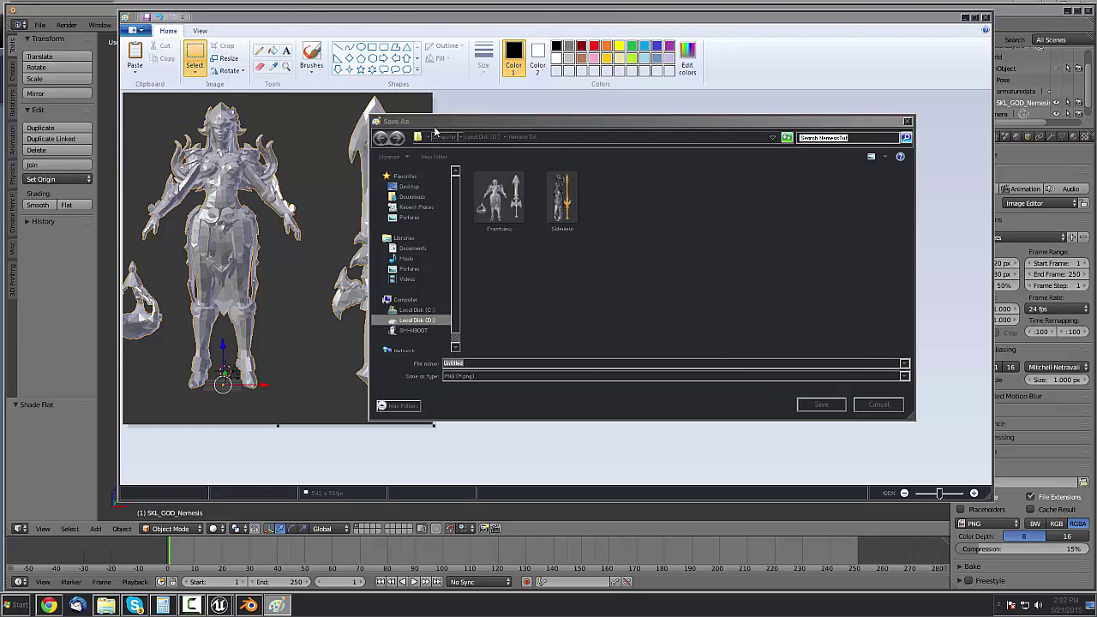
pyautogui.click(504, 198)
pyautogui.click(823, 406)
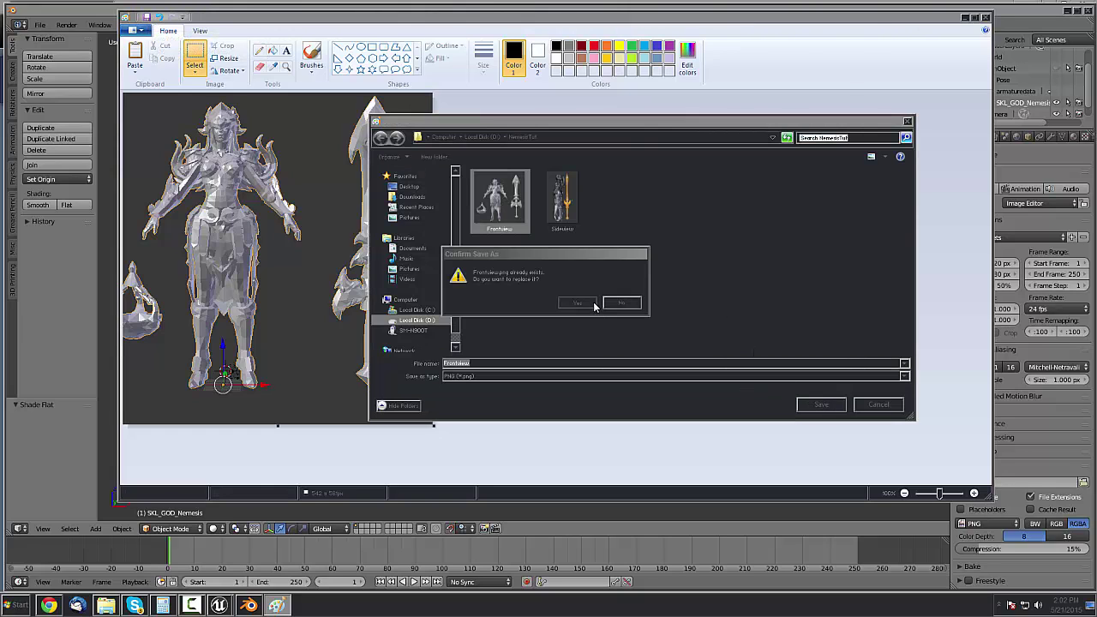
pyautogui.click(587, 307)
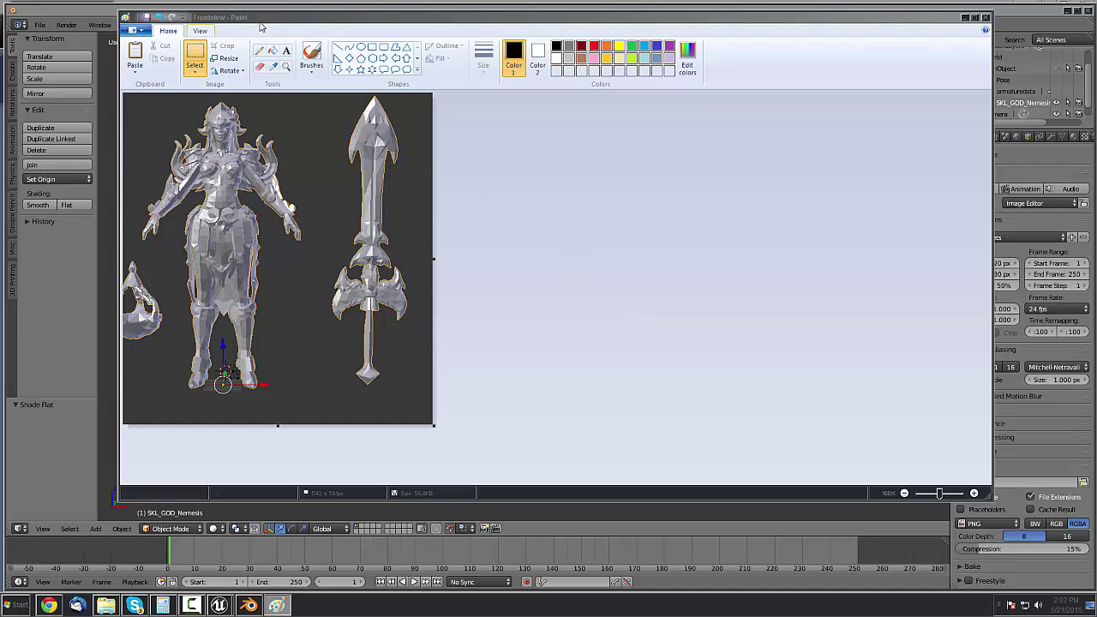
# Switch back to Blender and put the SKL_GOD_Nemesis mesh in Edit Mode
pyautogui.click(110, 69)
pyautogui.moveTo(535, 252); pyautogui.dragTo(456, 167, button='middle')
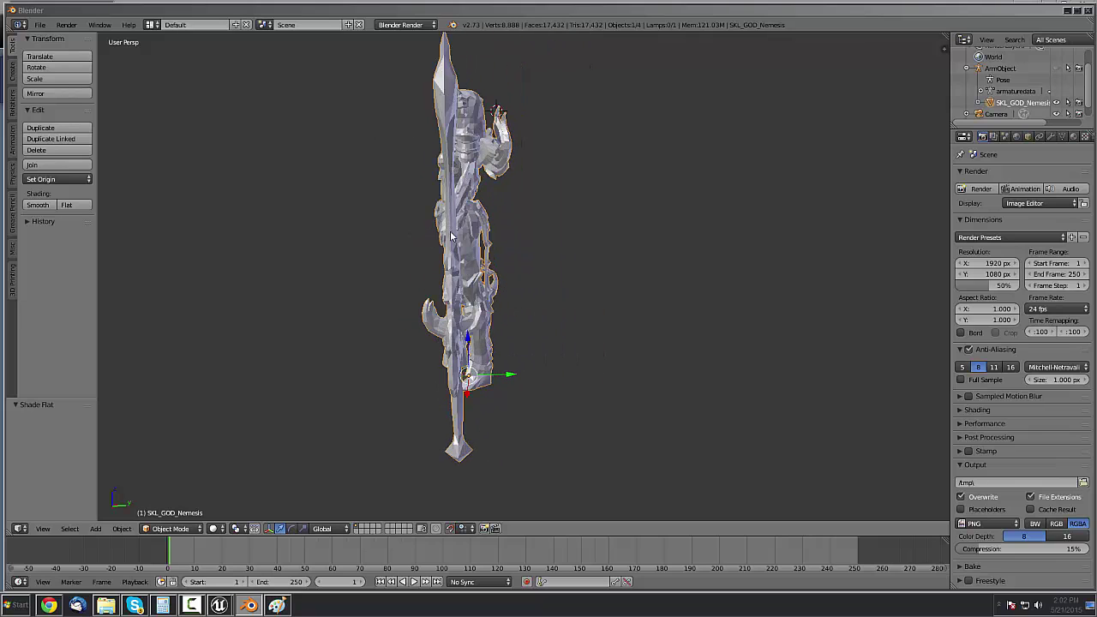
pyautogui.moveTo(453, 237); pyautogui.dragTo(498, 180, button='middle')
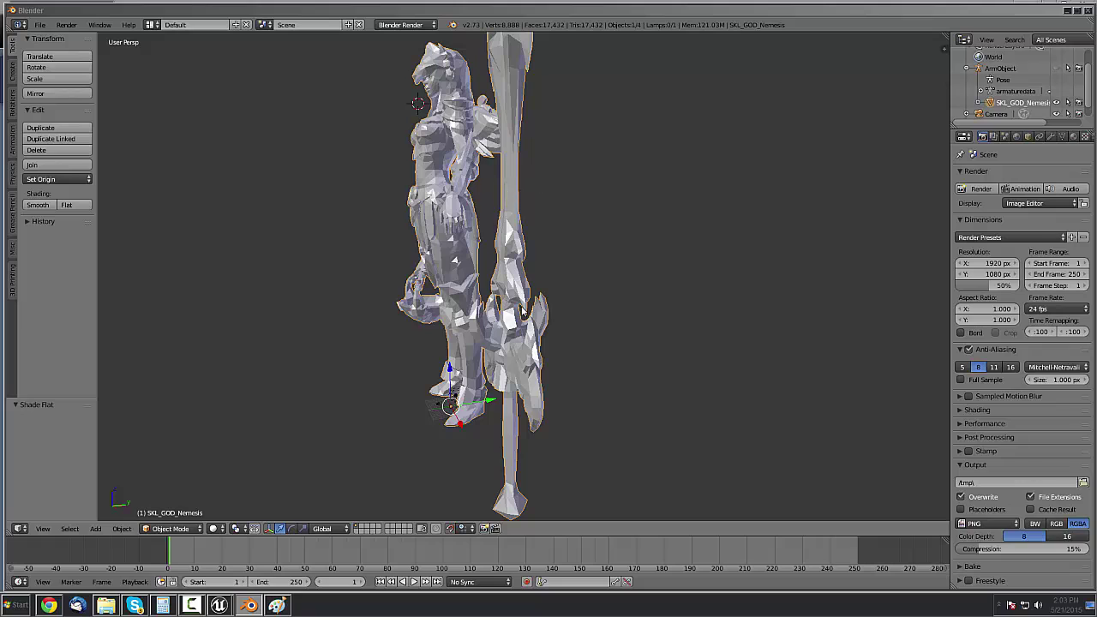
pyautogui.moveTo(522, 310)
pyautogui.mouseDown(button='middle')
pyautogui.moveTo(537, 343)
pyautogui.moveTo(517, 324)
pyautogui.mouseUp(button='middle')
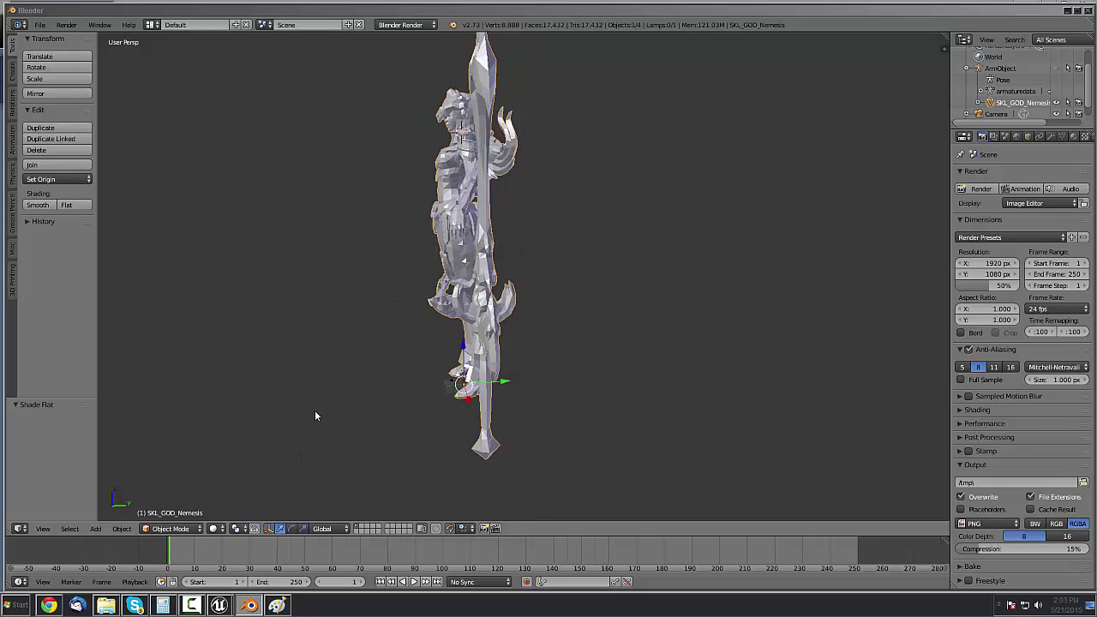
pyautogui.press('KP_4')
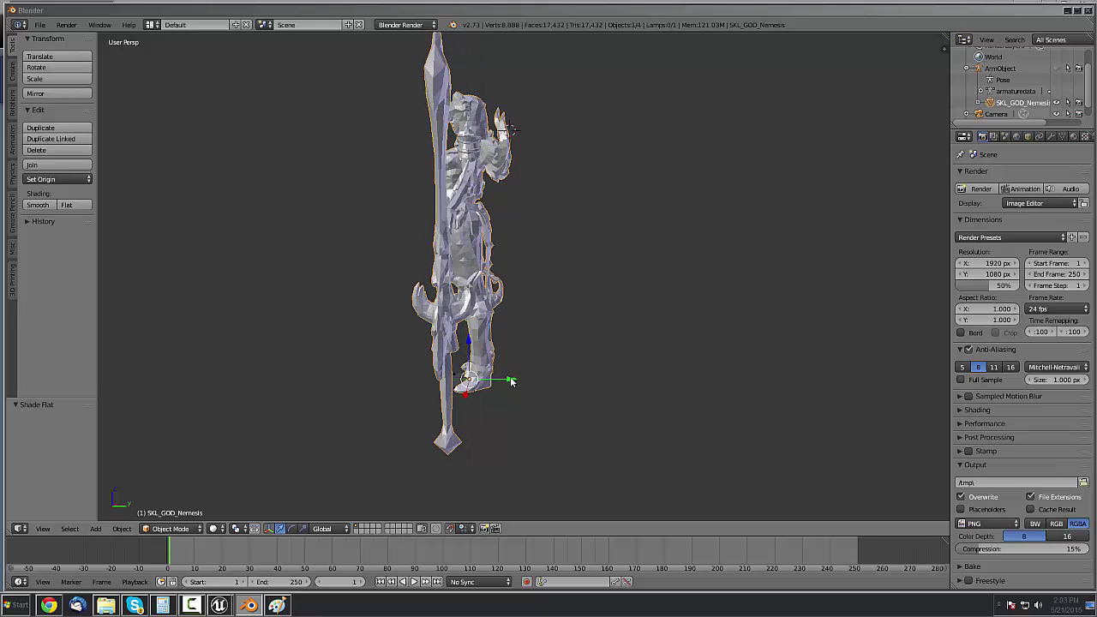
pyautogui.moveTo(510, 382)
pyautogui.mouseDown()
pyautogui.moveTo(522, 380)
pyautogui.moveTo(510, 380)
pyautogui.mouseUp()
pyautogui.click(169, 528)
pyautogui.click(167, 511)
# Select all linked parts of the sword and move it along the Y axis to stand behind the figure
pyautogui.moveTo(277, 455); pyautogui.dragTo(330, 402, button='middle')
pyautogui.scroll(5, 646, 248)
pyautogui.scroll(-4, 646, 249)
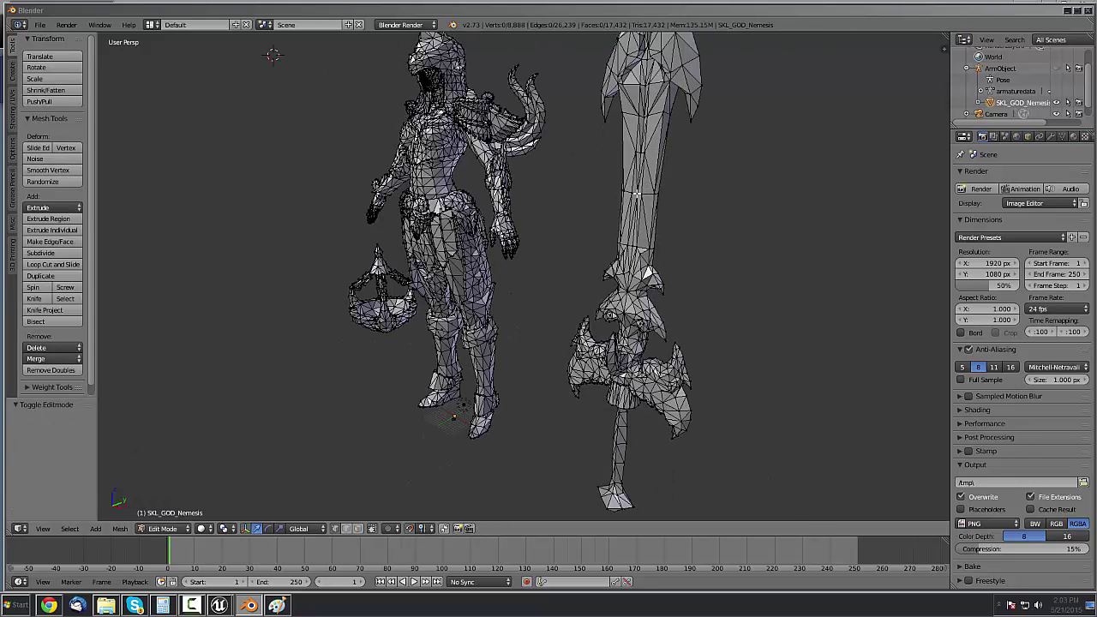
pyautogui.press('l')
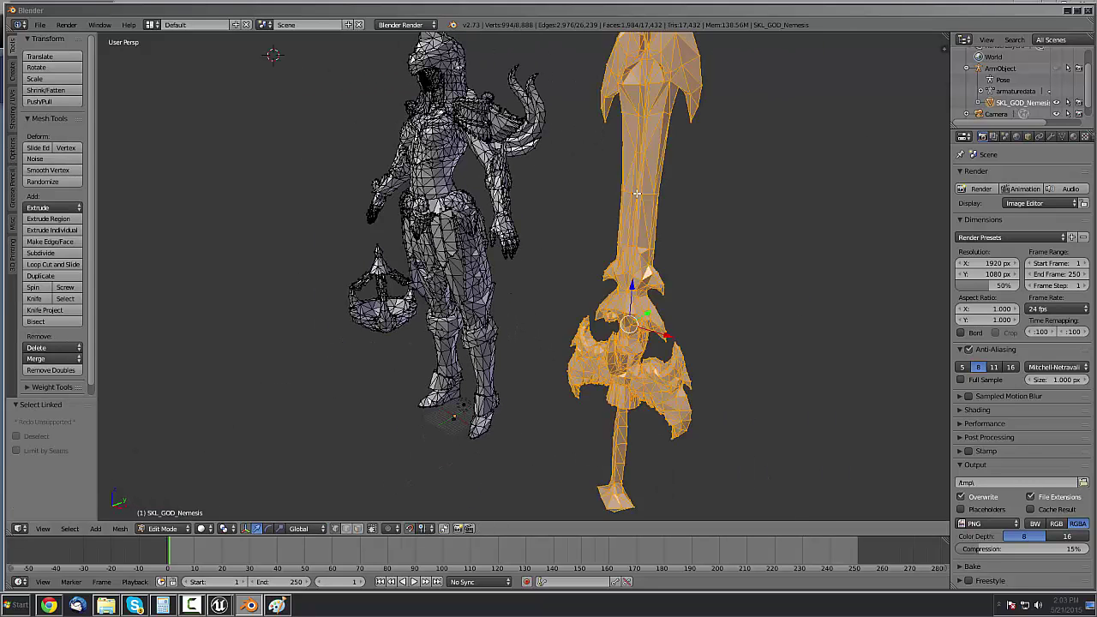
pyautogui.moveTo(704, 218); pyautogui.dragTo(607, 247, button='middle')
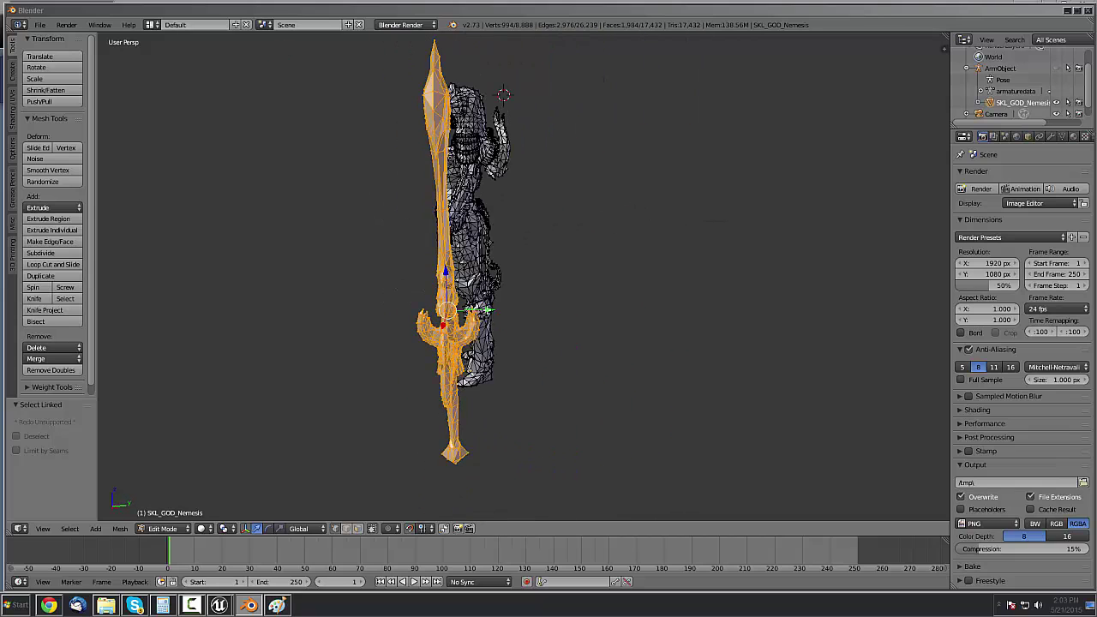
pyautogui.moveTo(486, 310); pyautogui.dragTo(527, 284)
# Shift the sword along the X axis by -12 and back by 2 to line it up with the figure
pyautogui.moveTo(526, 284); pyautogui.dragTo(585, 275, button='middle')
pyautogui.moveTo(563, 257); pyautogui.dragTo(593, 285)
pyautogui.moveTo(593, 284); pyautogui.dragTo(549, 278, button='middle')
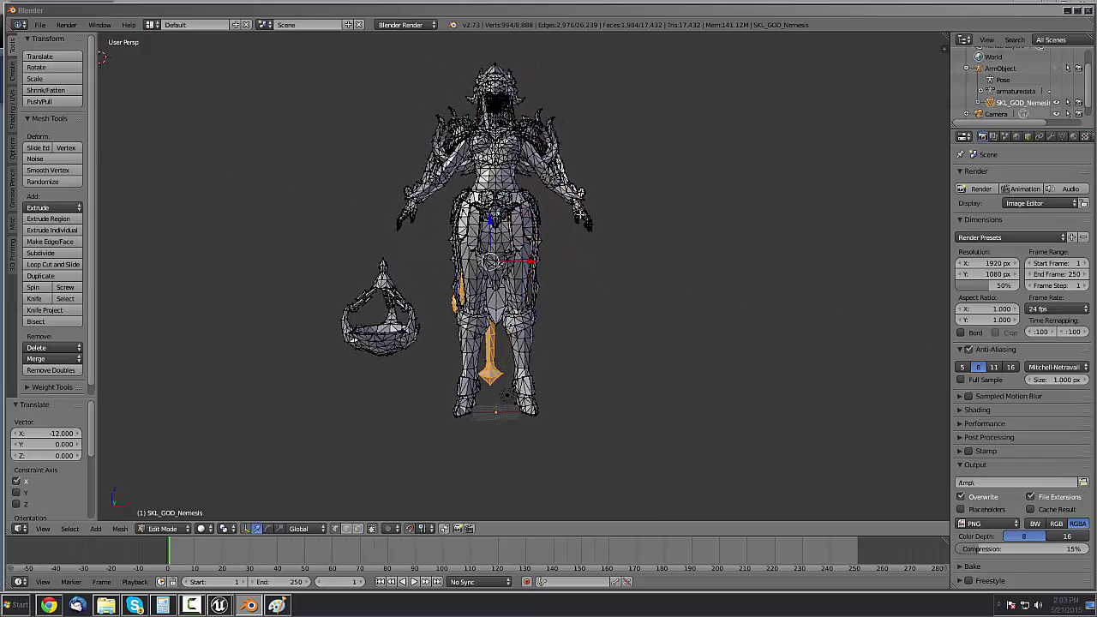
pyautogui.scroll(2, 534, 236)
pyautogui.moveTo(525, 257); pyautogui.dragTo(531, 258)
pyautogui.moveTo(594, 285); pyautogui.dragTo(459, 286, button='middle')
pyautogui.scroll(-2, 476, 291)
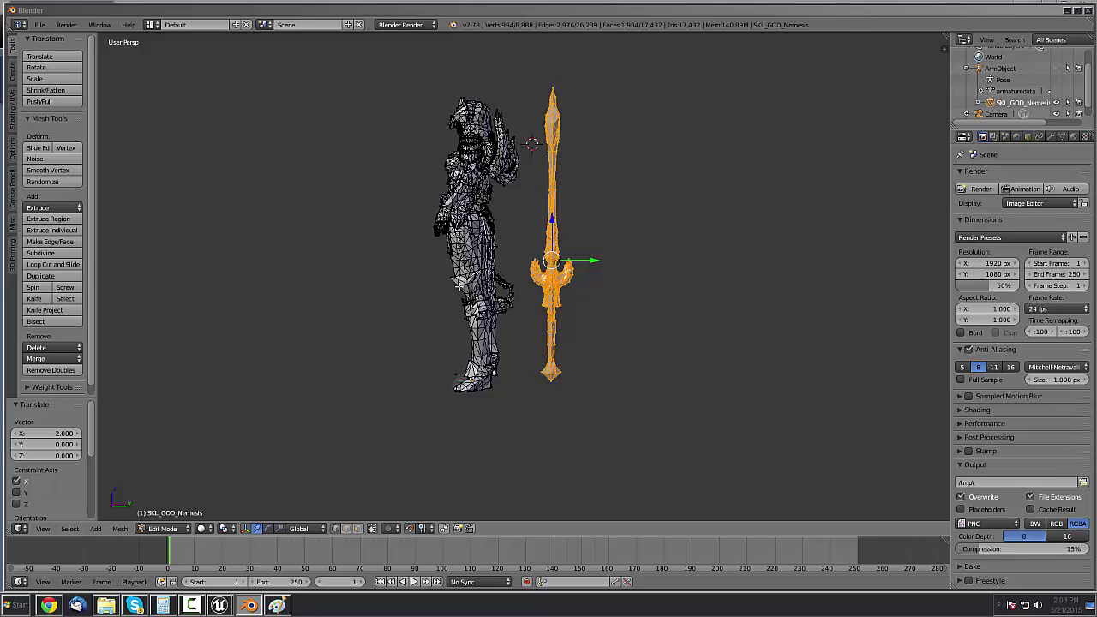
# Deselect all vertices and return the SKL_GOD_Nemesis mesh to Object Mode
pyautogui.press('a')
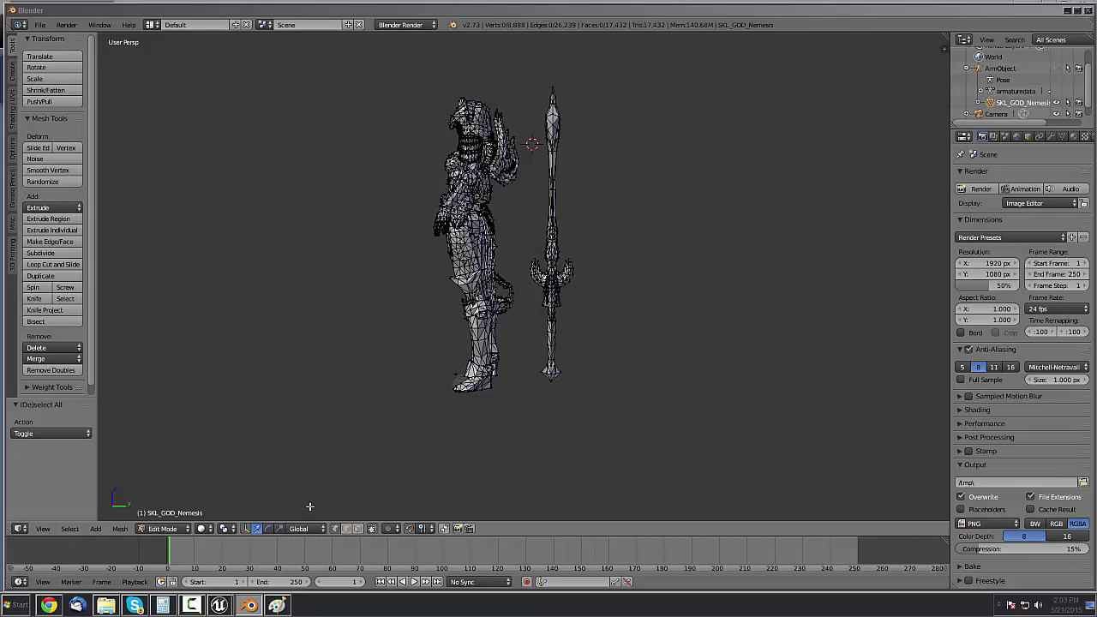
pyautogui.click(165, 528)
pyautogui.click(171, 509)
pyautogui.scroll(1, 376, 399)
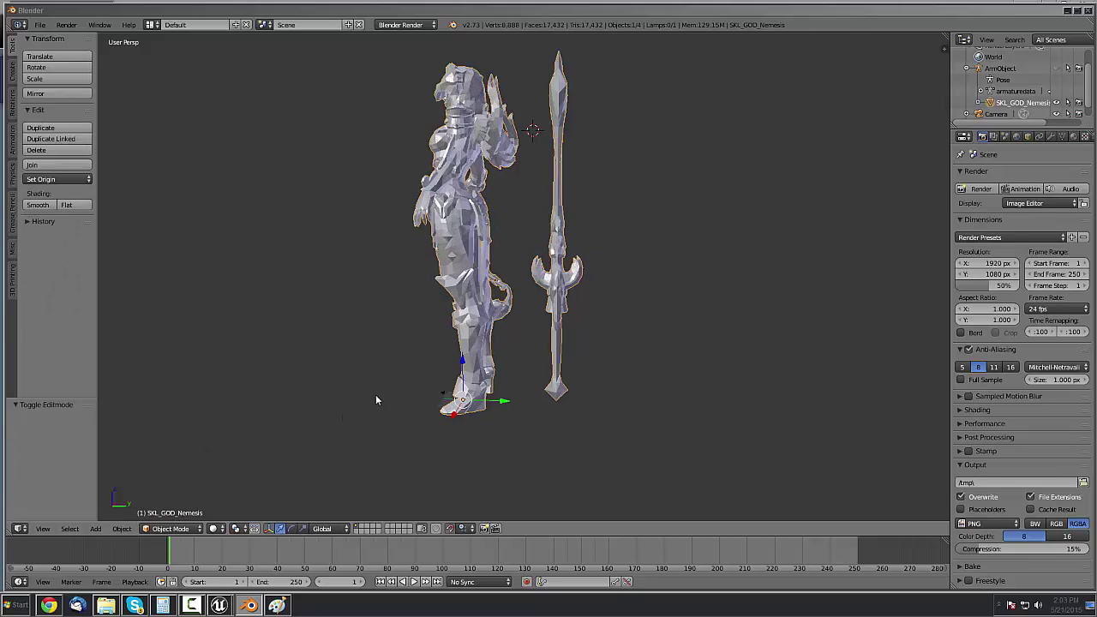
# Show the figure and sword side-on, switch to Paint and paste the captured side-view screenshot
pyautogui.moveTo(382, 360)
pyautogui.mouseDown(button='middle')
pyautogui.moveTo(417, 392)
pyautogui.moveTo(441, 395)
pyautogui.moveTo(415, 376)
pyautogui.mouseUp(button='middle')
pyautogui.press('KP_1')
pyautogui.hotkey('alt', 'Tab')
pyautogui.hotkey('ctrl', 'v')
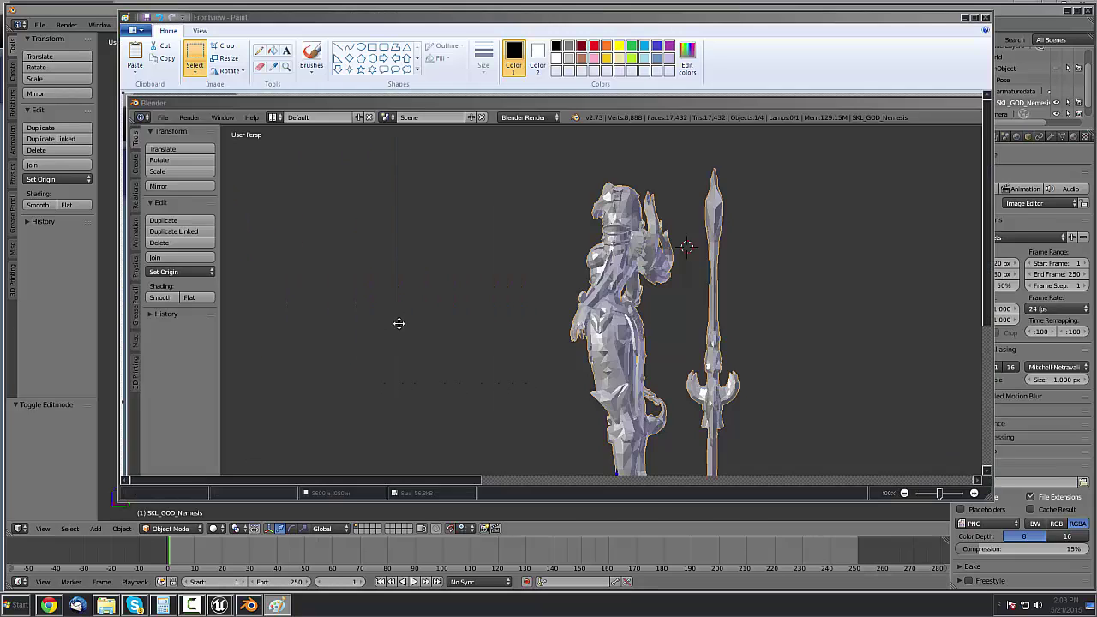
# Crop the pasted side-view screenshot to the area around the figure and sword
pyautogui.scroll(-2, 593, 304)
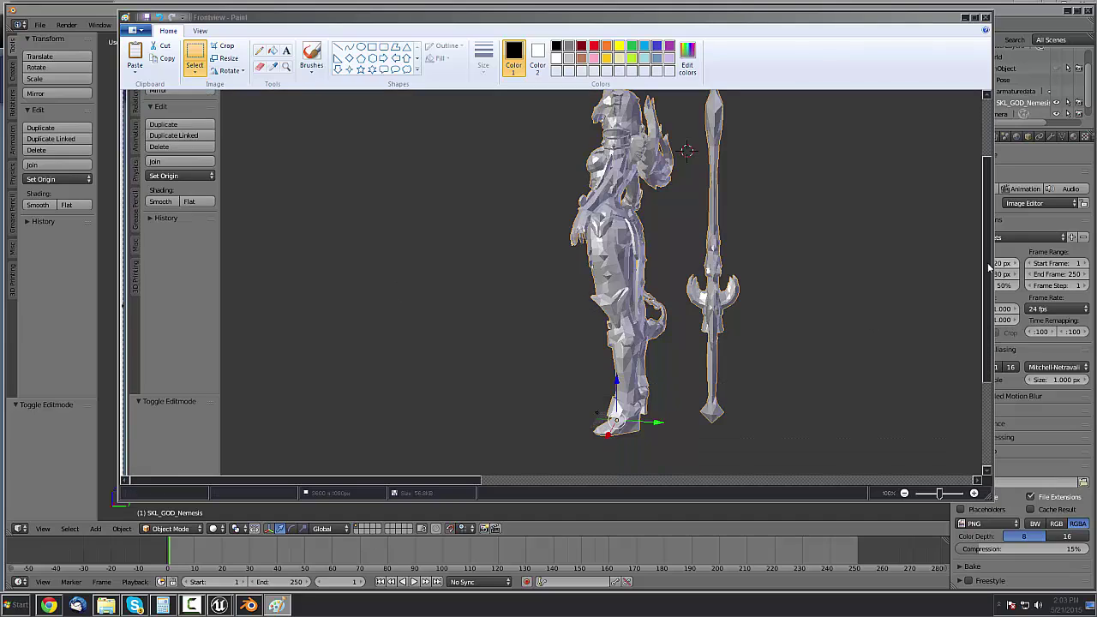
pyautogui.scroll(1, 987, 258)
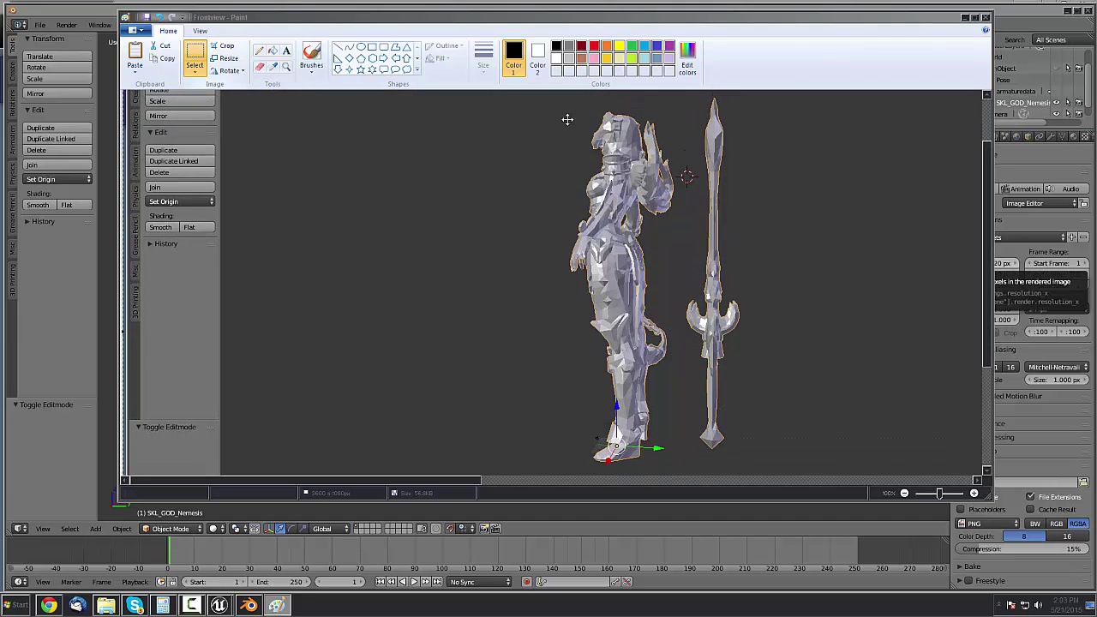
pyautogui.press('Escape')
pyautogui.moveTo(546, 91); pyautogui.dragTo(776, 472)
pyautogui.click(223, 48)
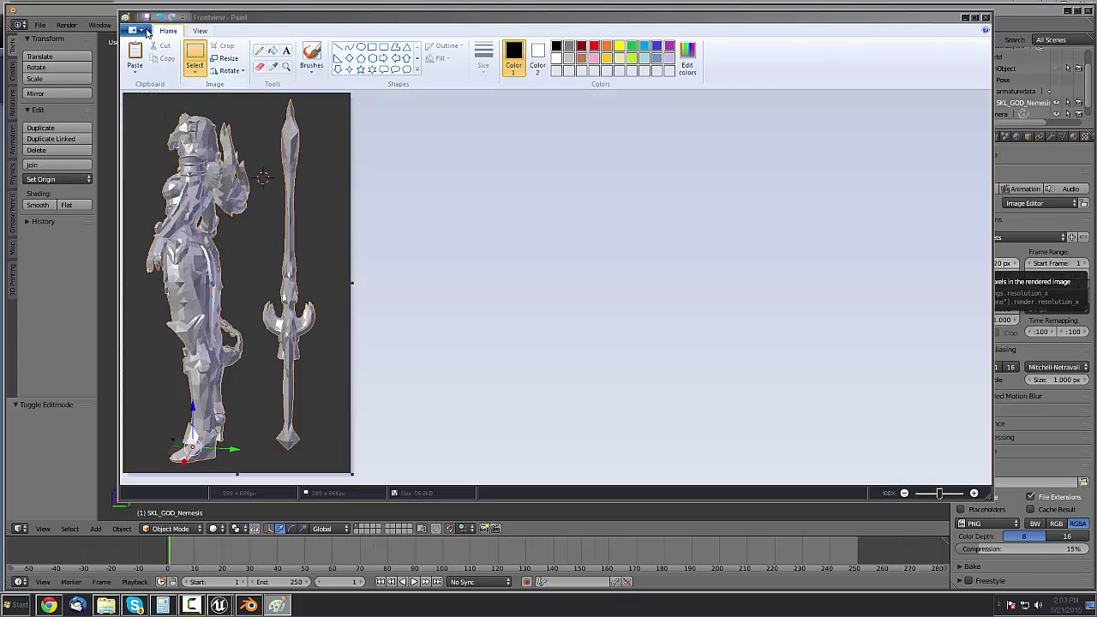
# Save the cropped side view under the name Sideview as a PNG, replacing the existing file, and put Paint away
pyautogui.click(133, 30)
pyautogui.click(168, 125)
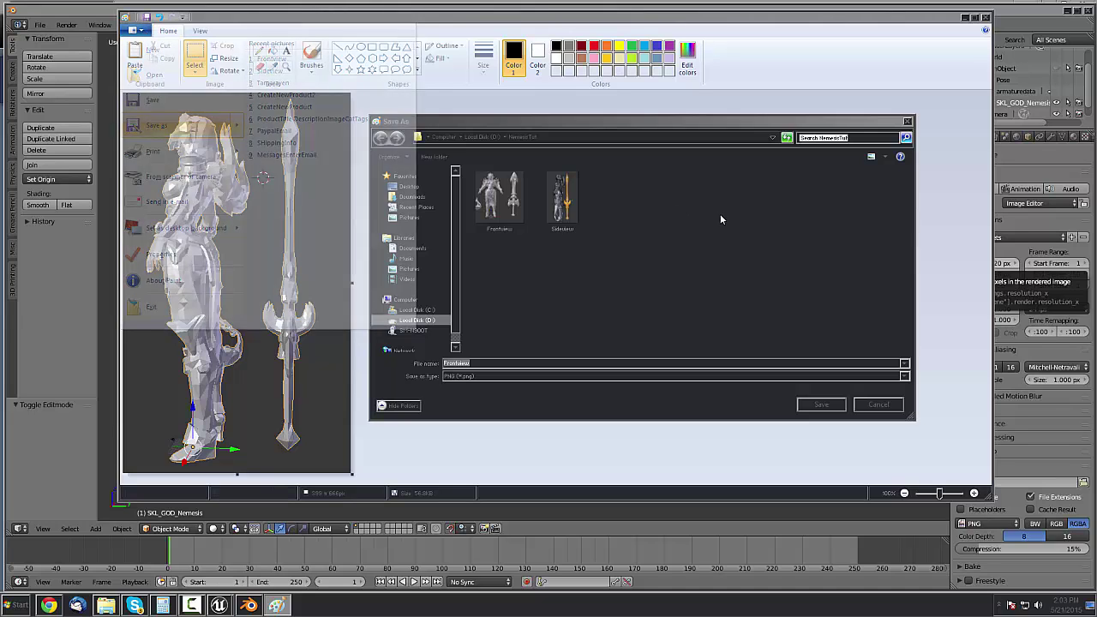
pyautogui.click(549, 202)
pyautogui.click(811, 410)
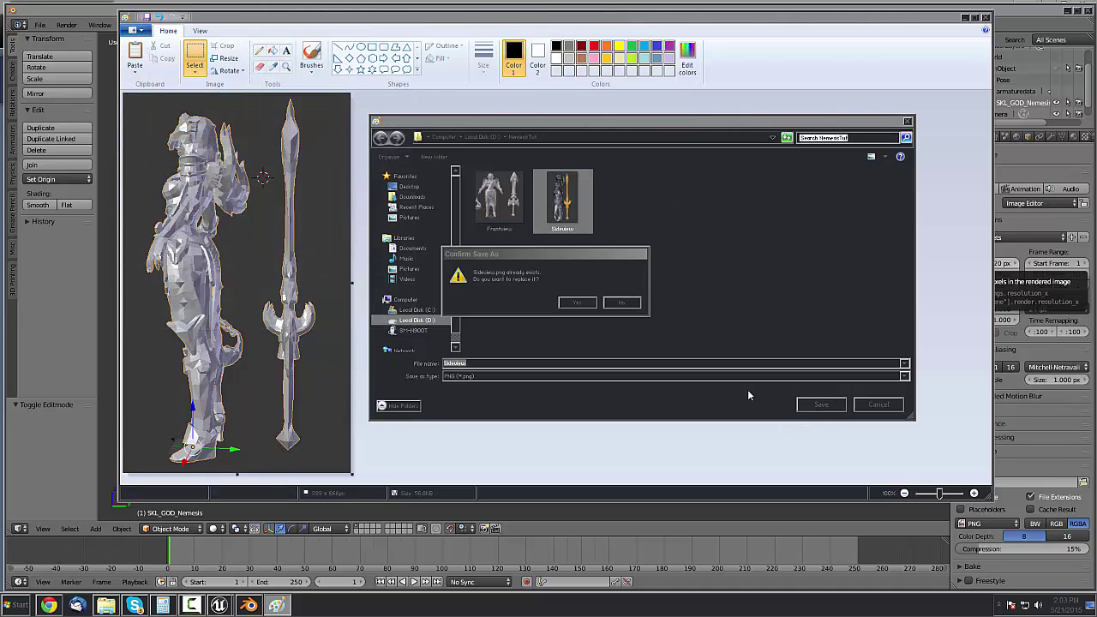
pyautogui.click(573, 302)
pyautogui.moveTo(647, 18); pyautogui.dragTo(646, 100)
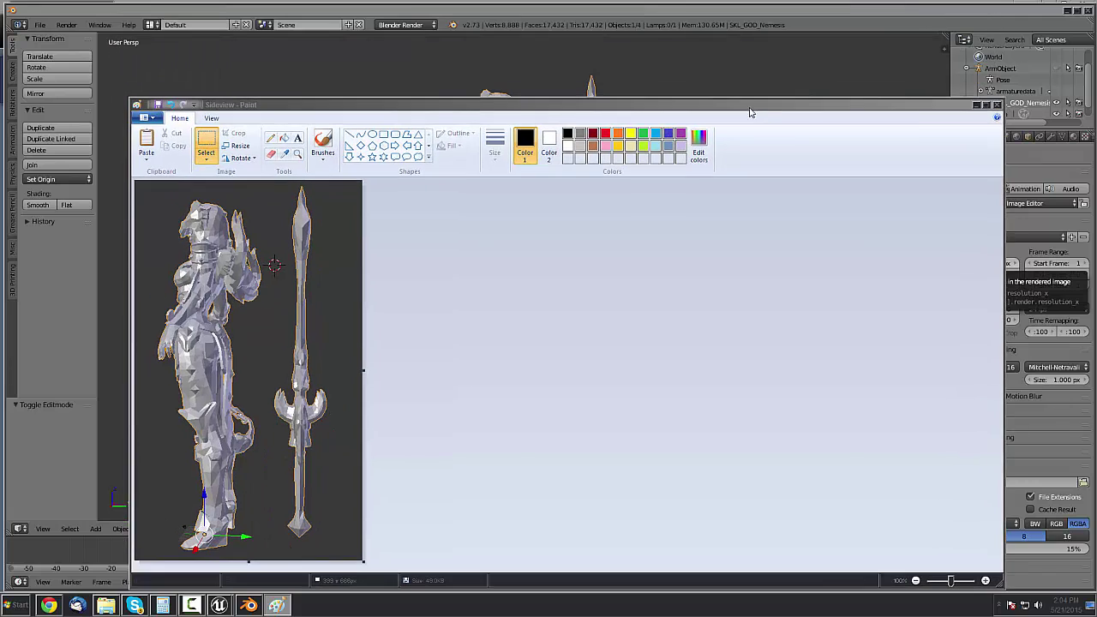
pyautogui.click(989, 101)
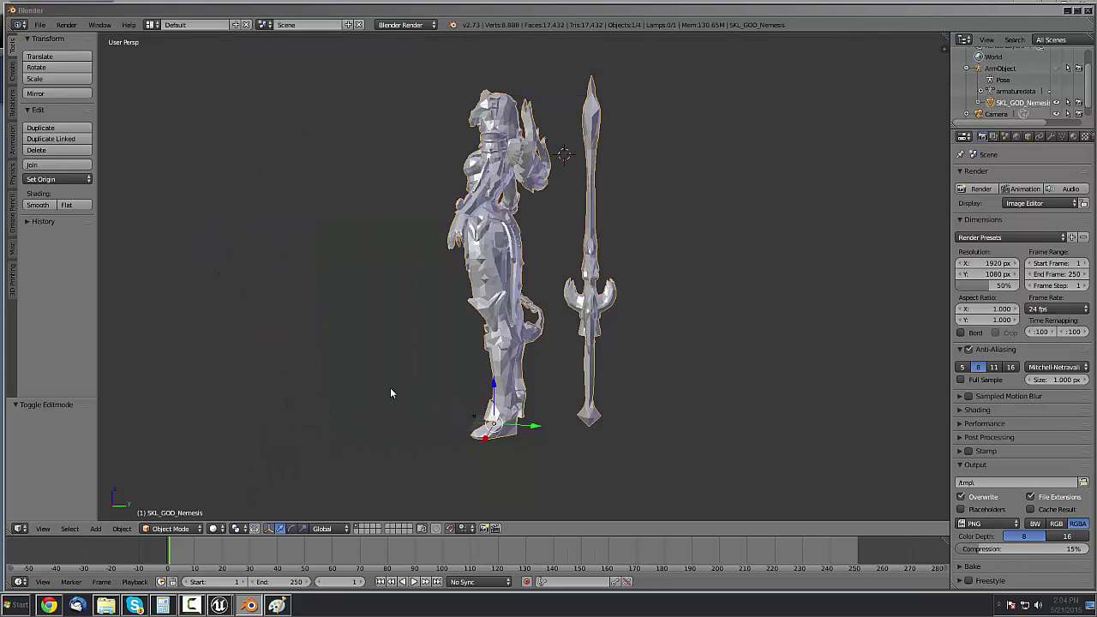
pyautogui.click(16, 605)
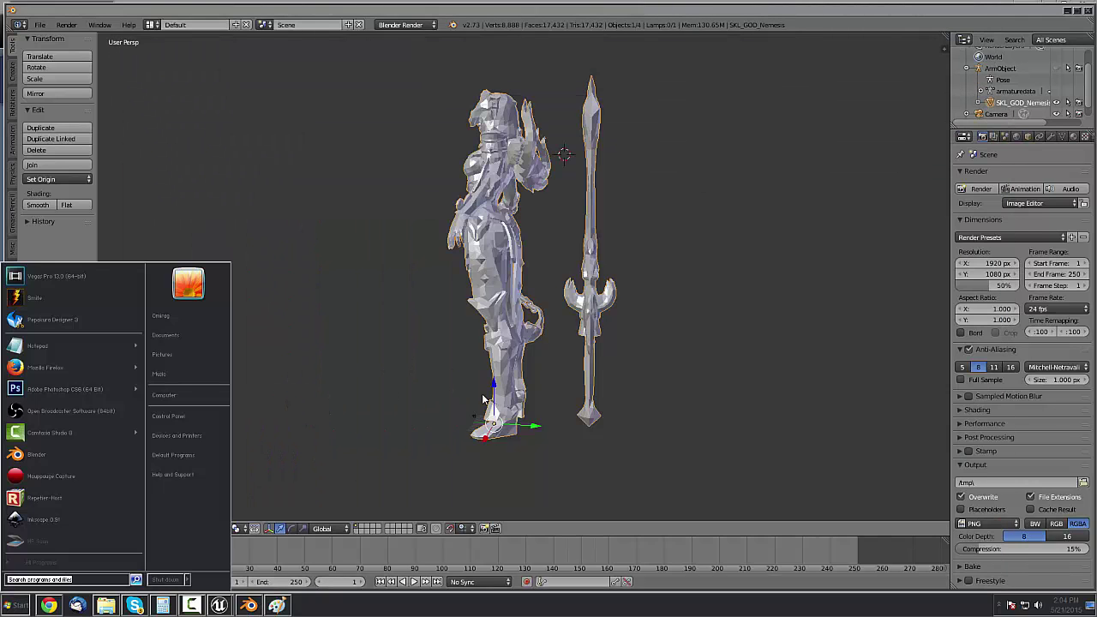
pyautogui.click(434, 405)
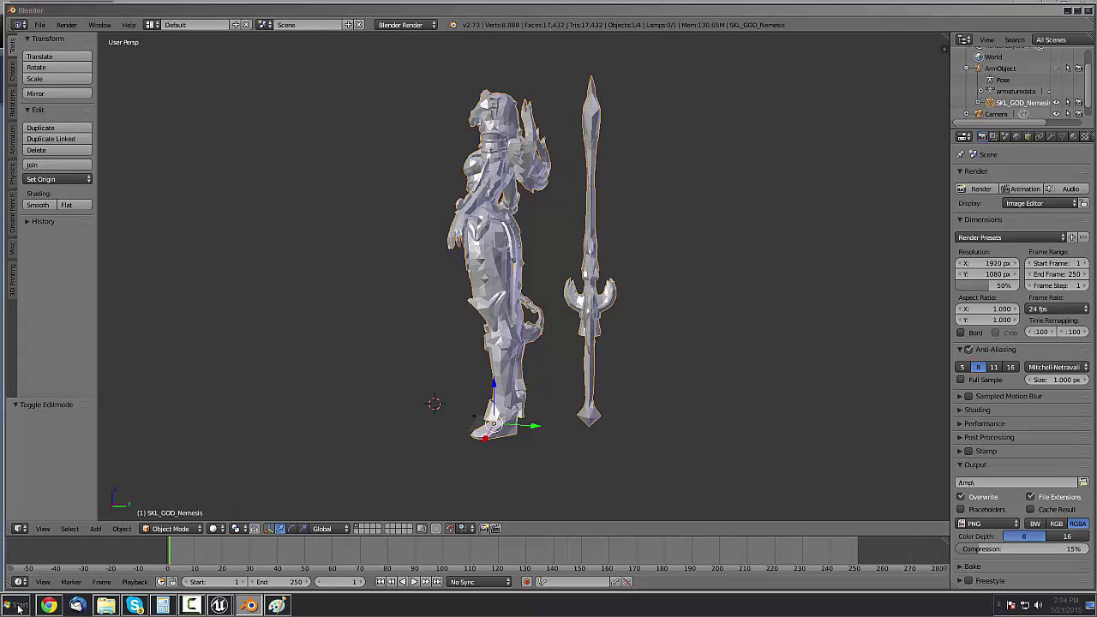
pyautogui.click(106, 606)
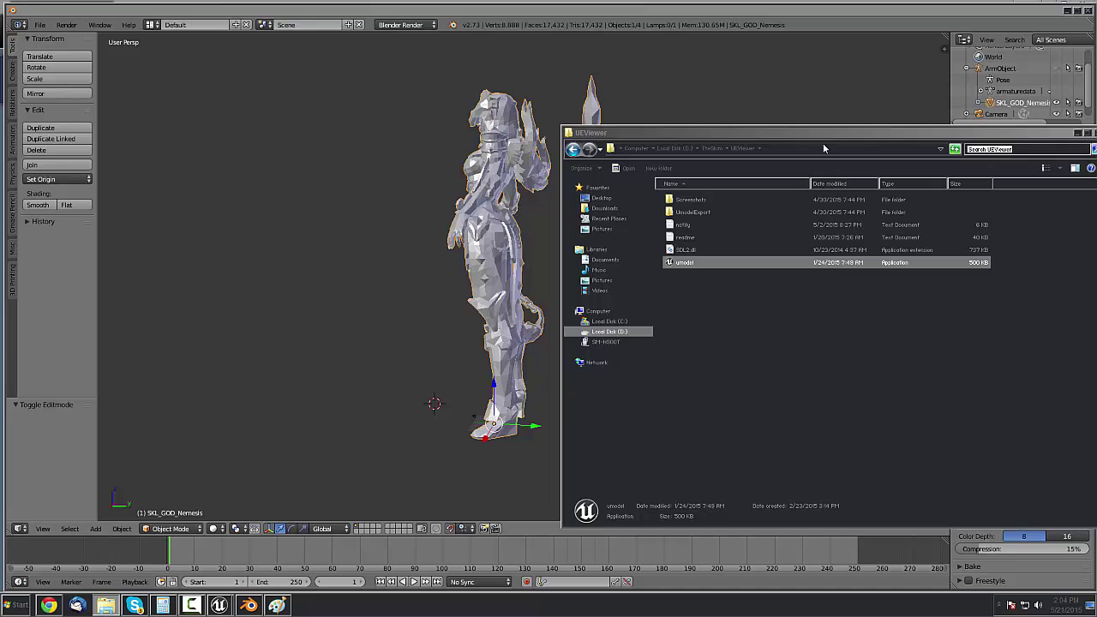
pyautogui.moveTo(823, 142); pyautogui.dragTo(1089, 142)
pyautogui.click(771, 300)
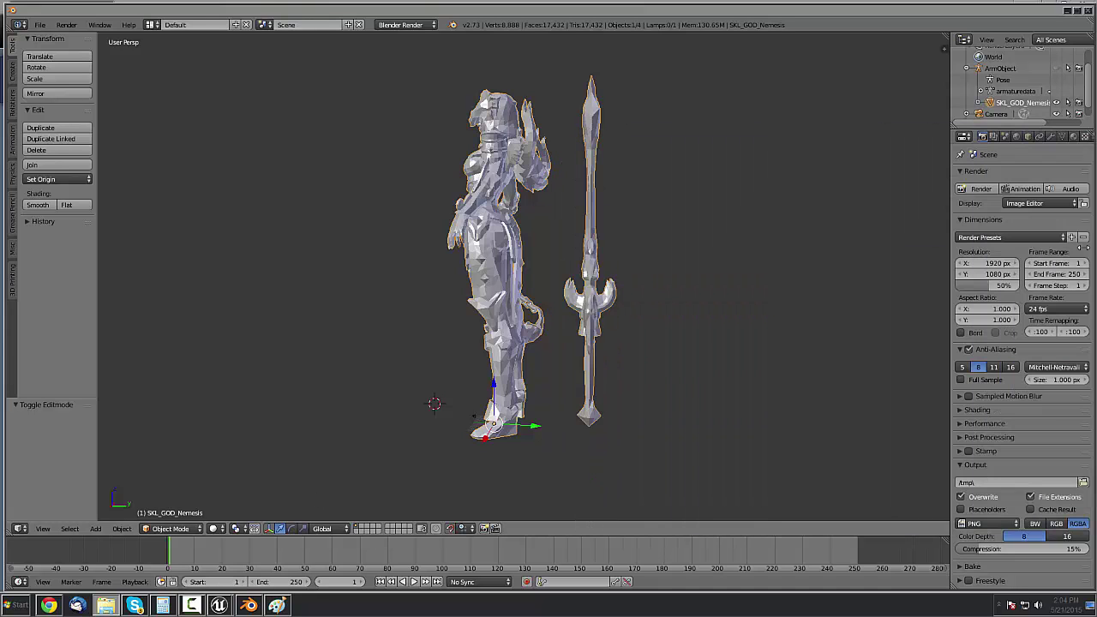
# Switch to Chrome, search the web for imagej and open the ImageJ RSB Home Page
pyautogui.click(49, 605)
pyautogui.click(128, 9)
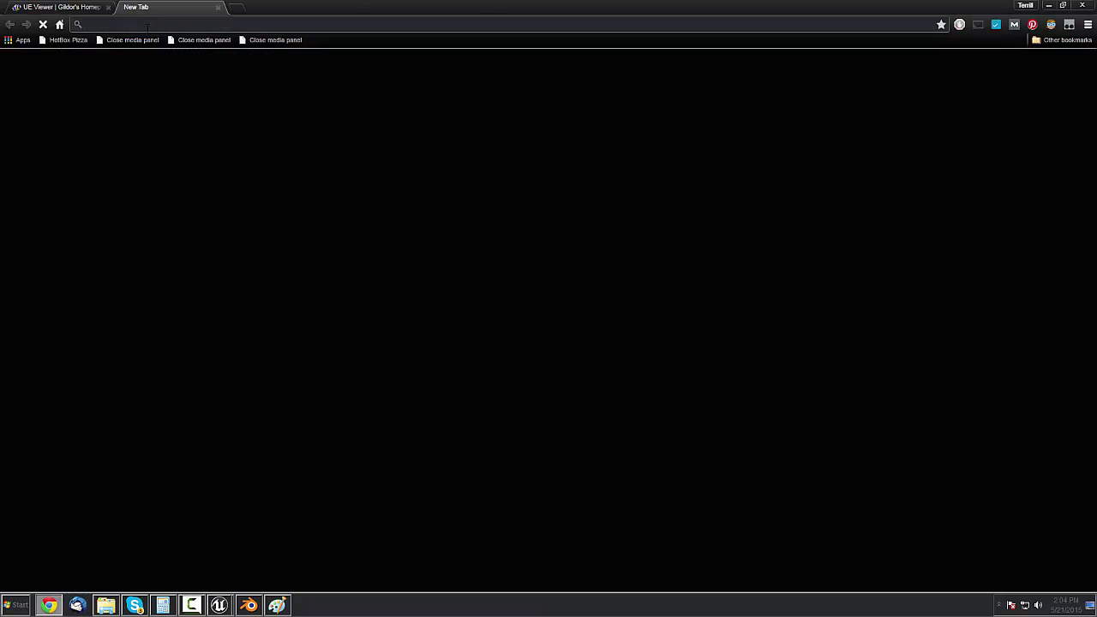
pyautogui.write('imagej')
pyautogui.press('Return')
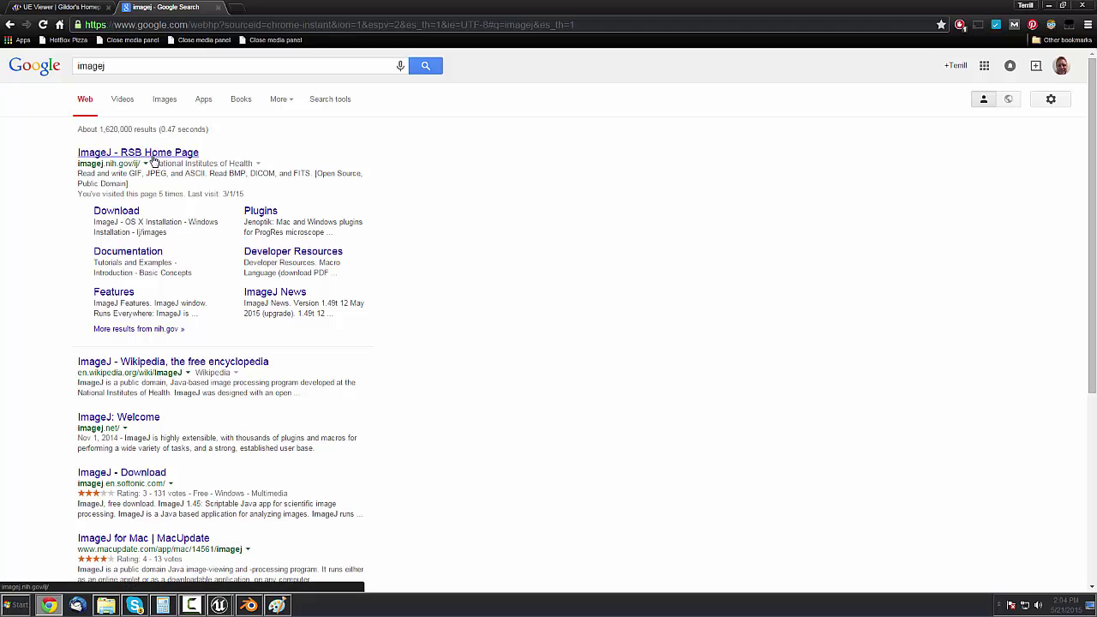
pyautogui.click(154, 161)
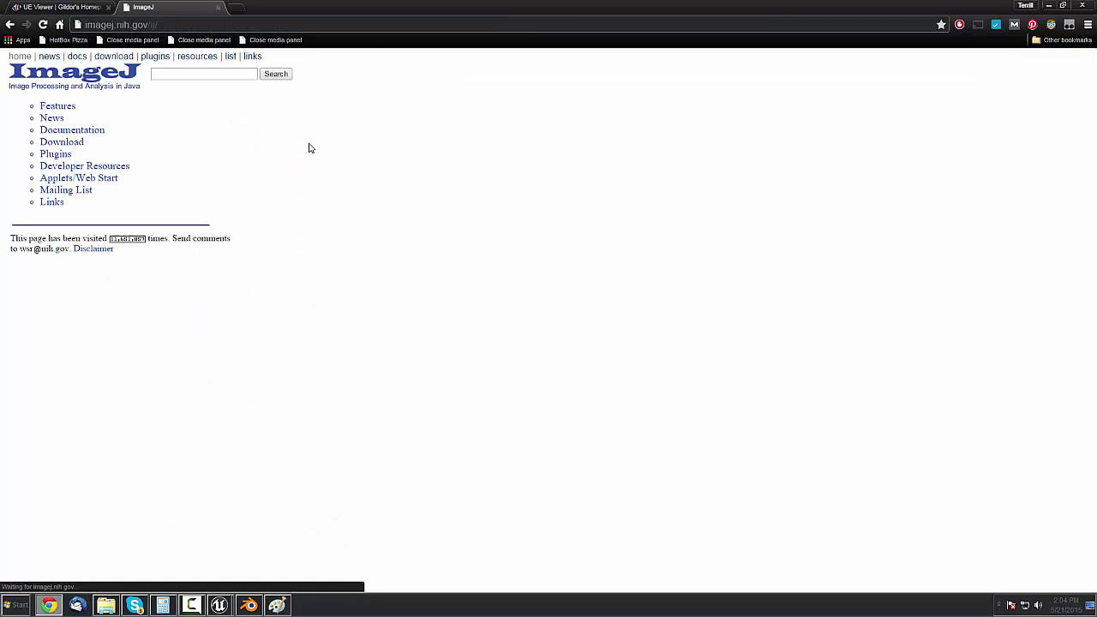
# Open the ImageJ download page, revisit the UE Viewer page, and put the browser away from the download page
pyautogui.click(72, 149)
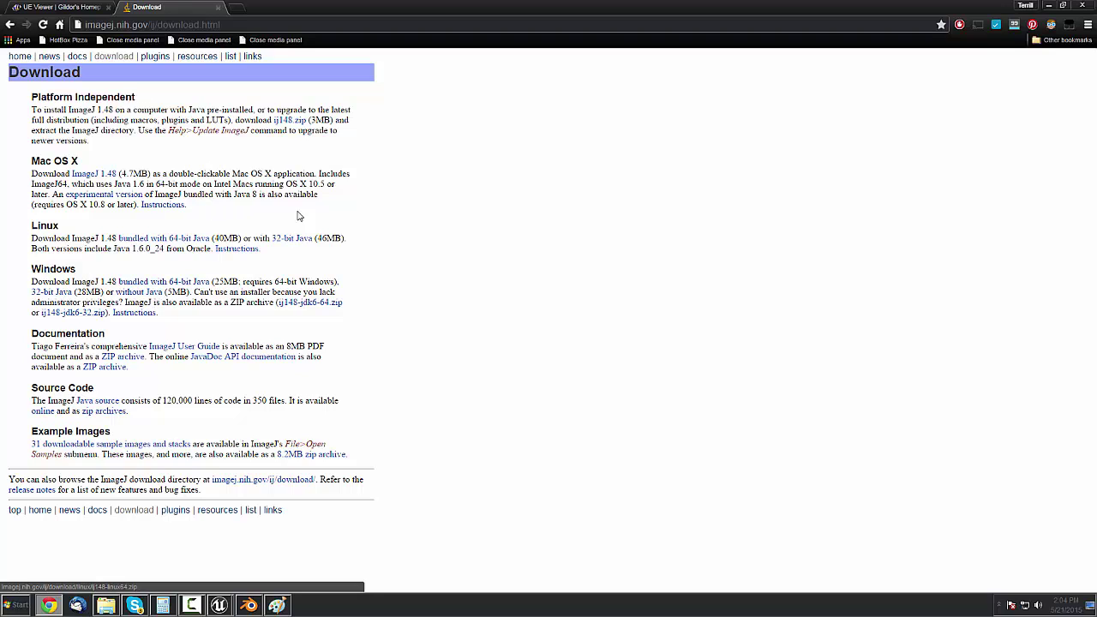
pyautogui.click(63, 6)
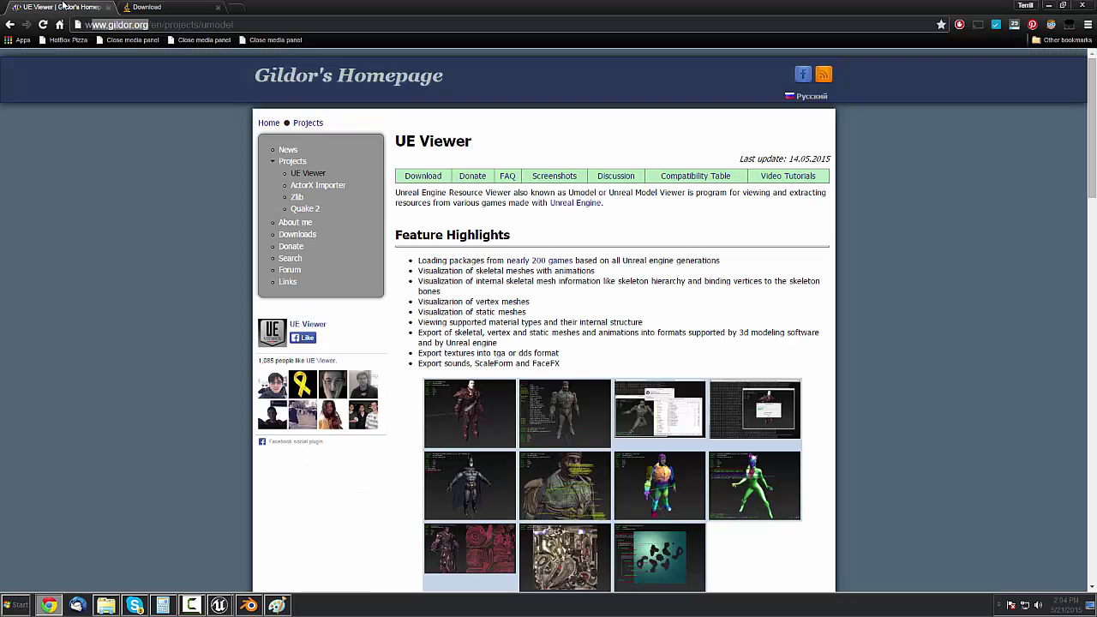
pyautogui.click(137, 6)
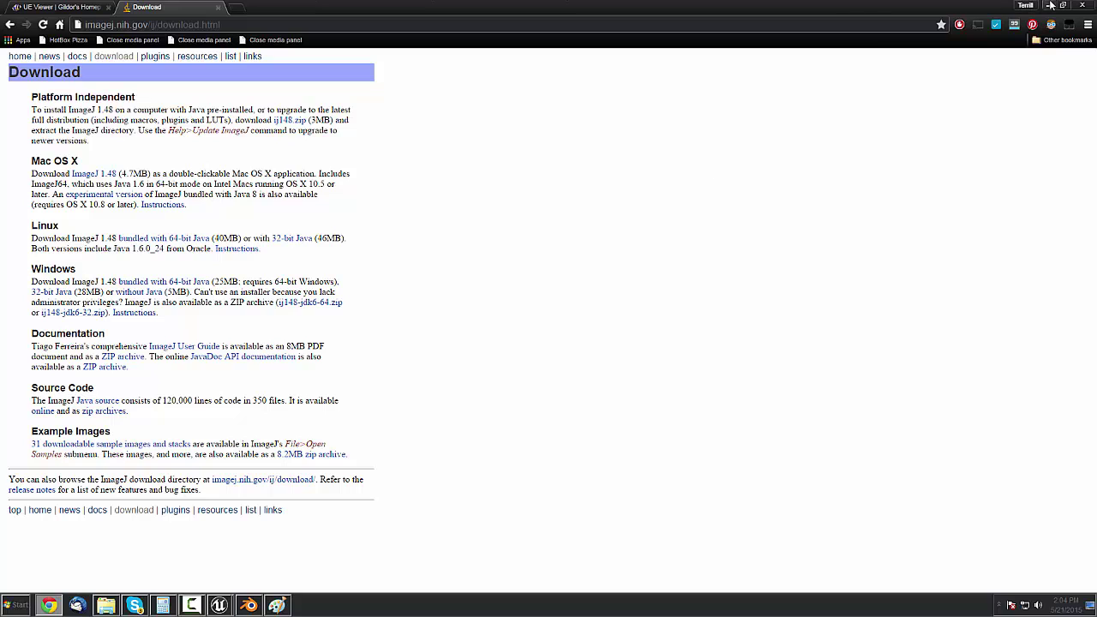
pyautogui.click(1048, 5)
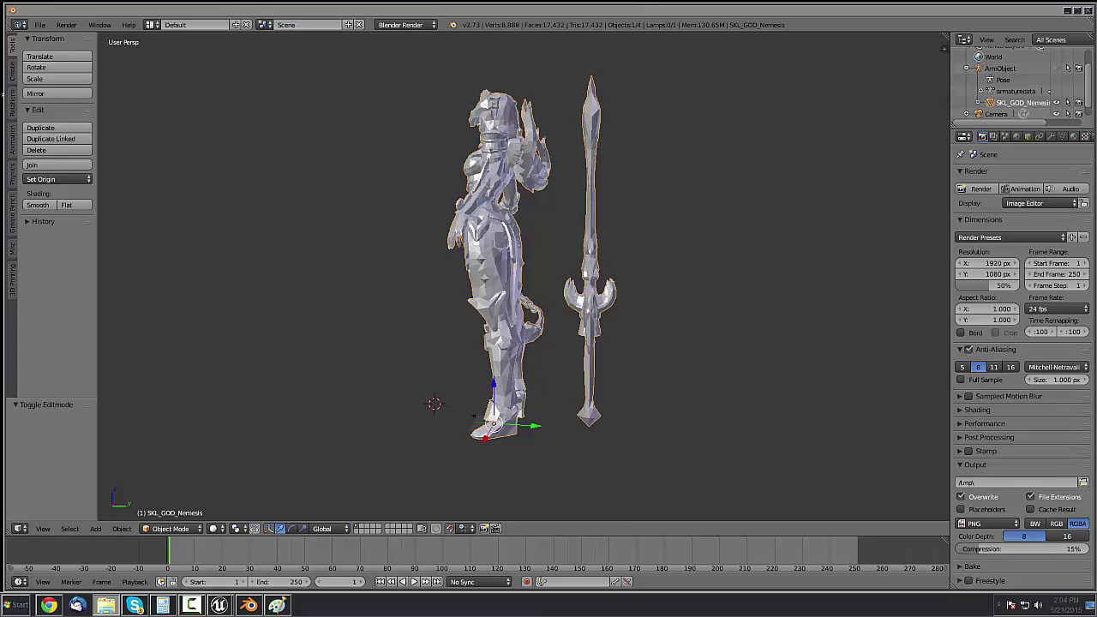
# Open the Frontview picture from the NemesisTut folder on Local Disk (D:) in ImageJ
pyautogui.moveTo(718, 58); pyautogui.dragTo(700, 46)
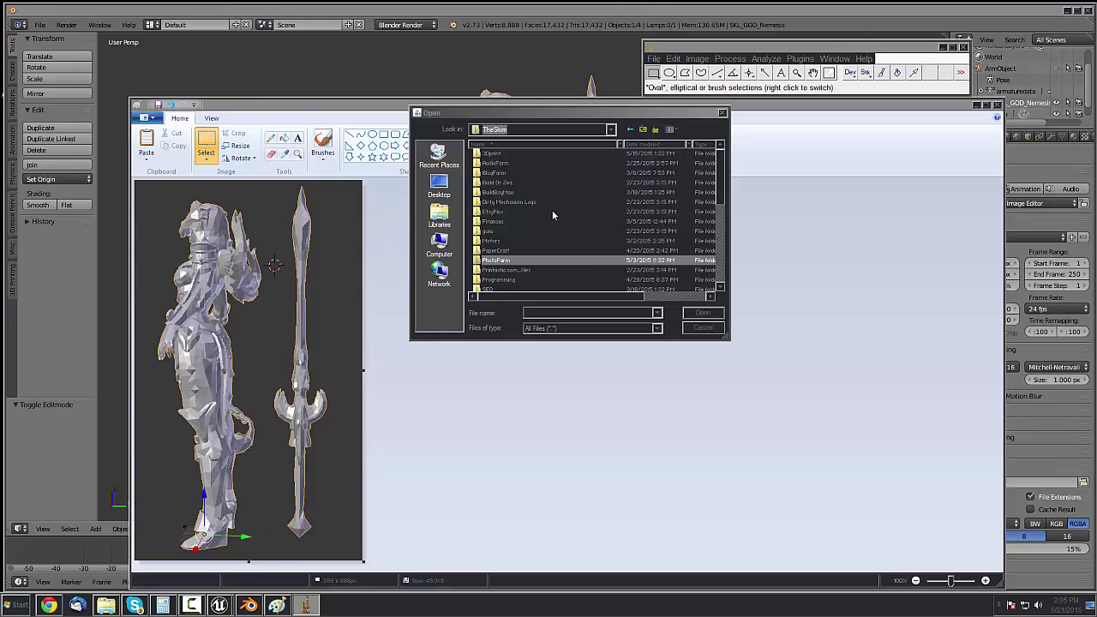
pyautogui.click(538, 223)
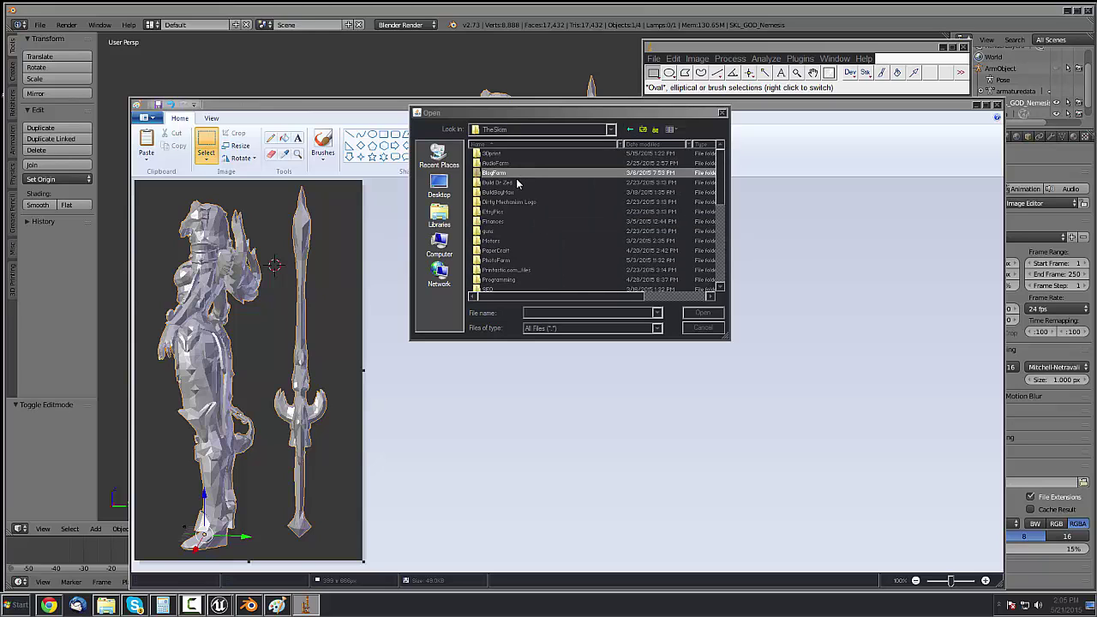
pyautogui.click(517, 202)
pyautogui.click(631, 129)
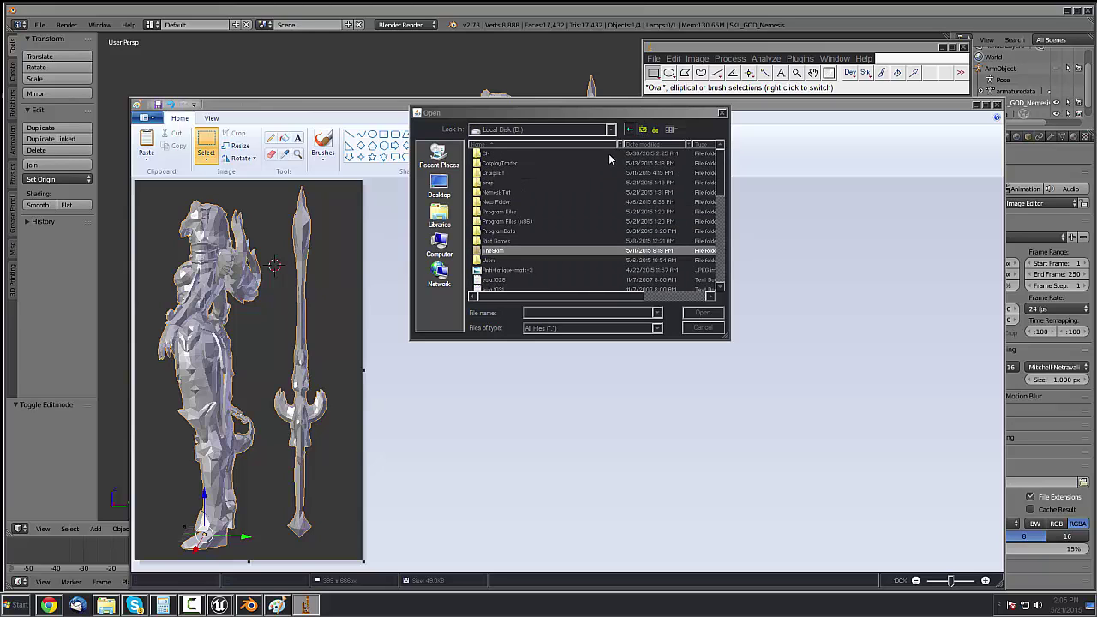
pyautogui.click(507, 214)
pyautogui.press('n')
pyautogui.press('n')
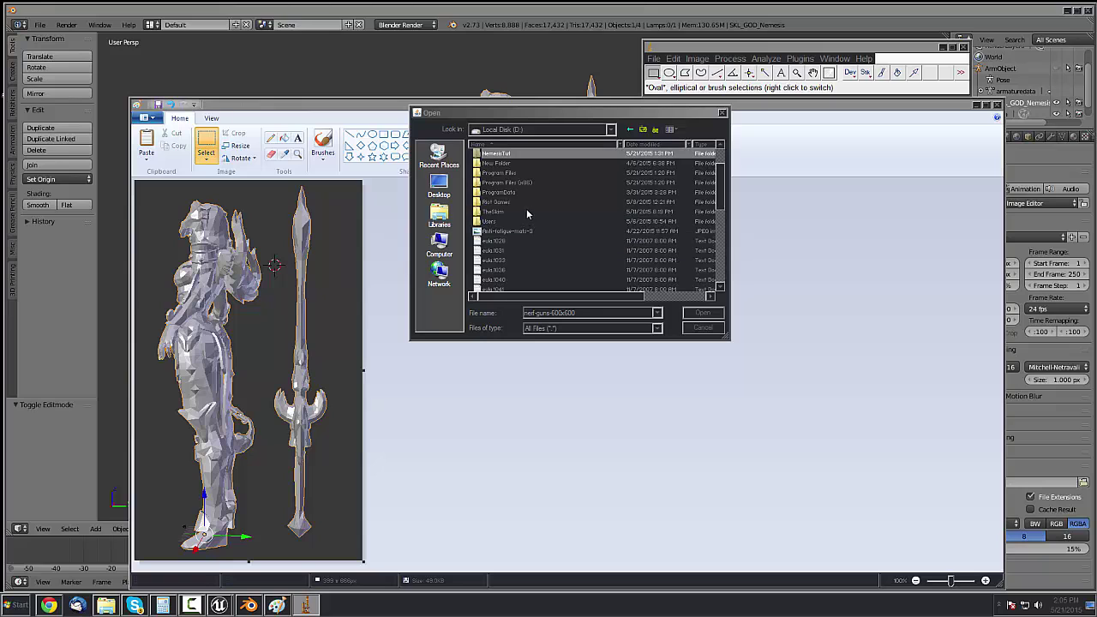
pyautogui.doubleClick(506, 153)
pyautogui.click(514, 184)
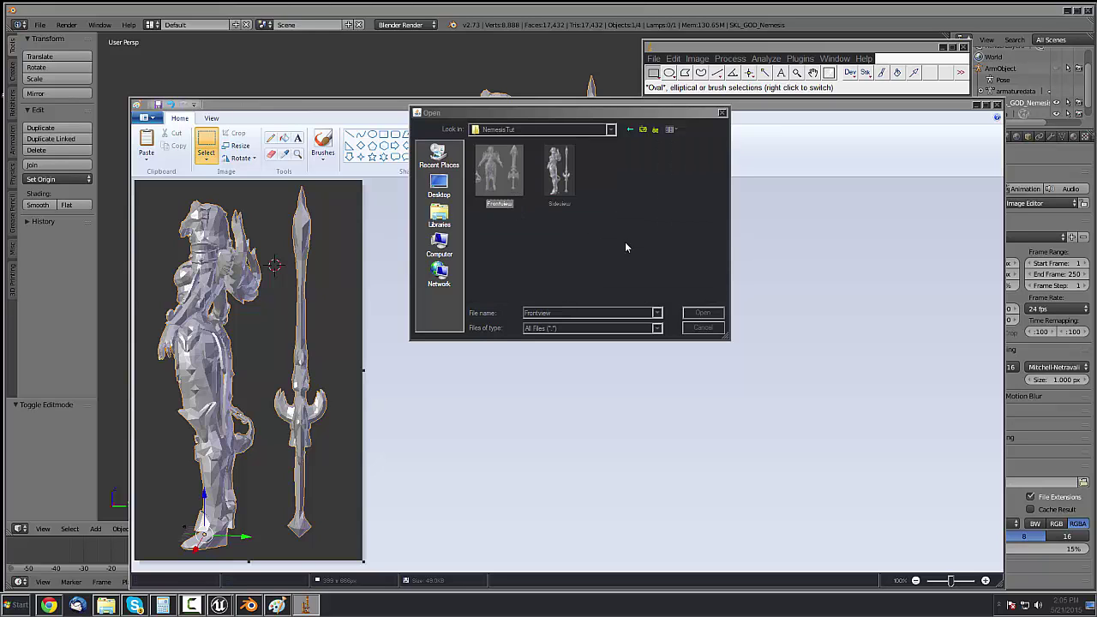
pyautogui.click(702, 314)
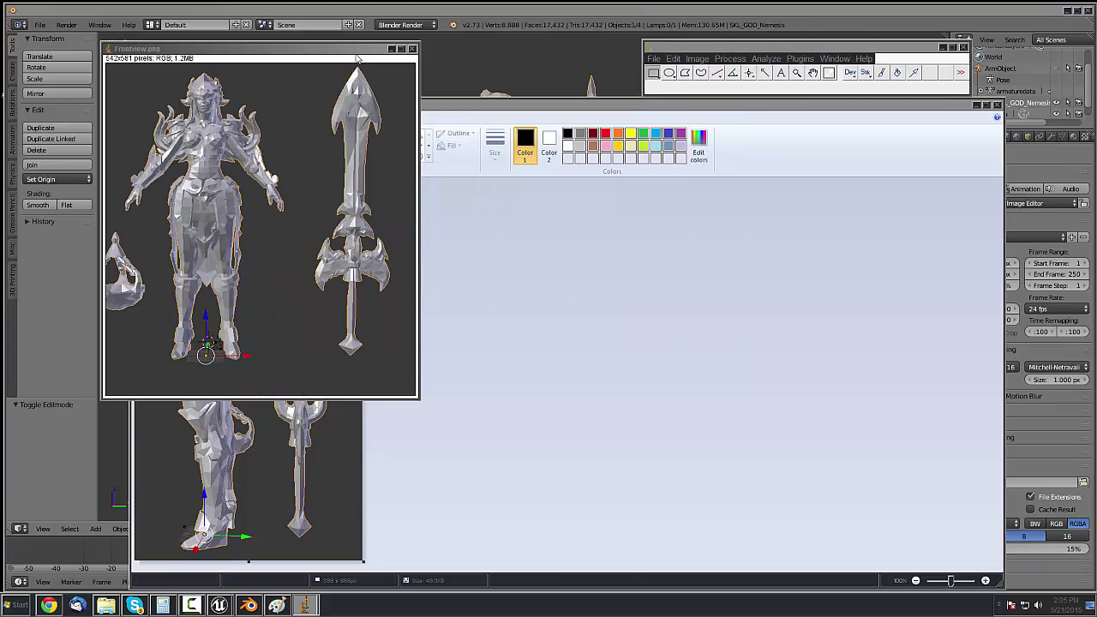
# Draw a straight line about 464 pixels long from the figure's head to its feet, measure it, and place the results below the picture
pyautogui.moveTo(397, 72); pyautogui.dragTo(443, 70)
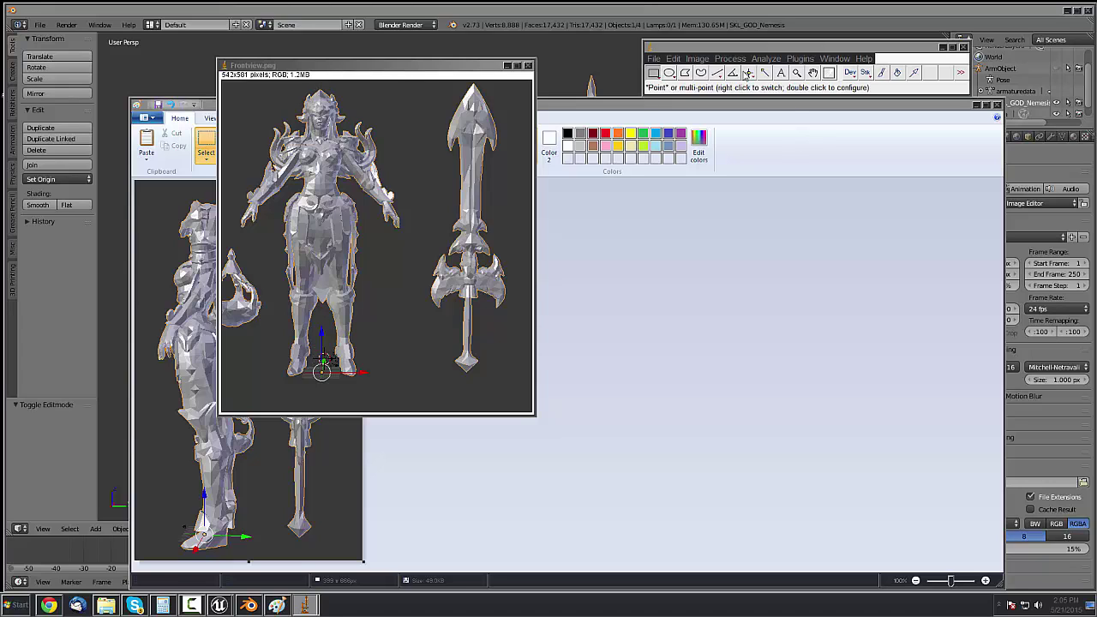
pyautogui.moveTo(772, 49); pyautogui.dragTo(751, 48)
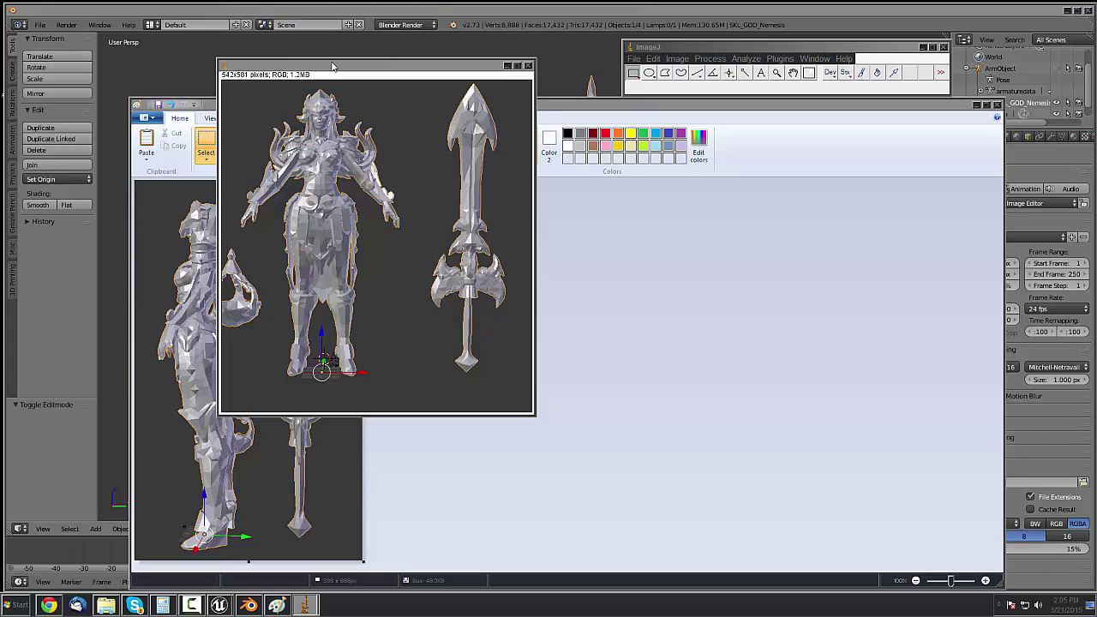
pyautogui.click(739, 59)
pyautogui.click(710, 59)
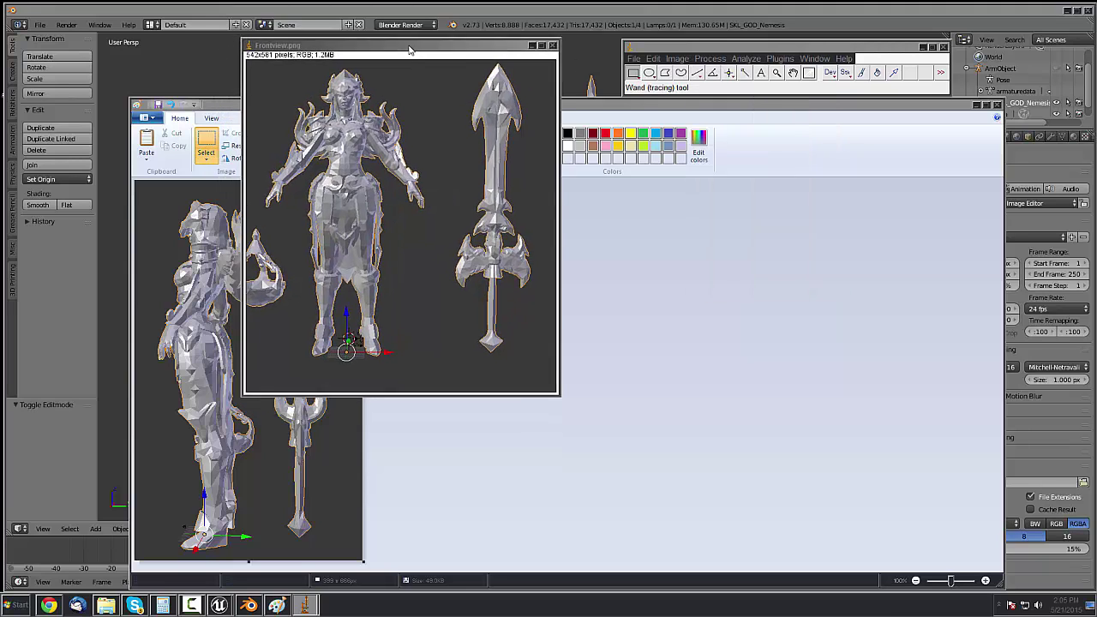
pyautogui.click(697, 72)
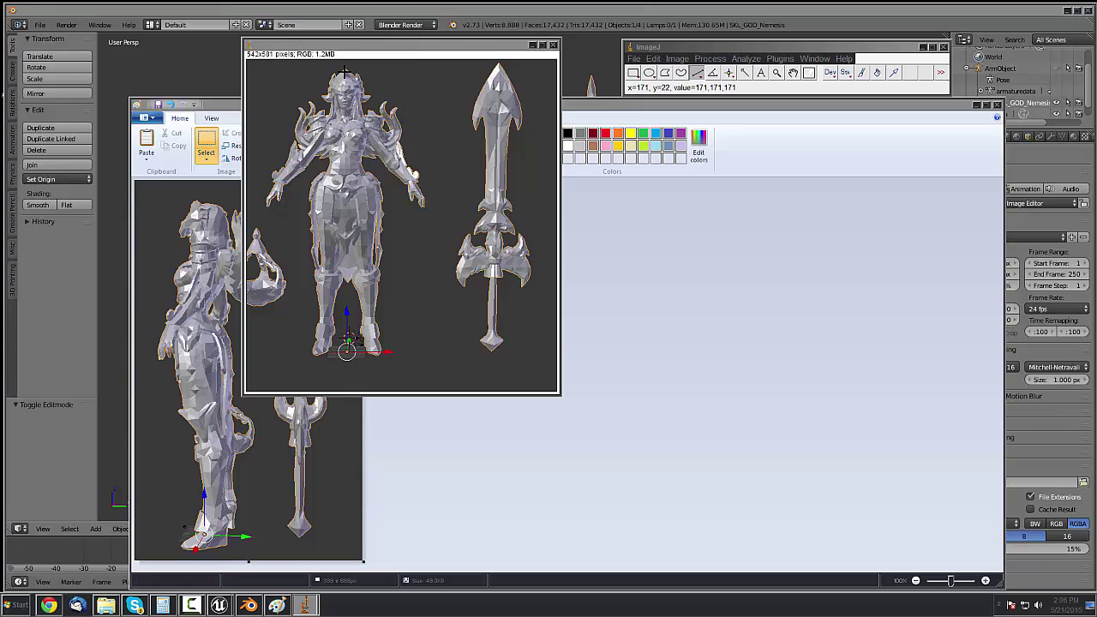
pyautogui.moveTo(345, 72); pyautogui.dragTo(347, 343)
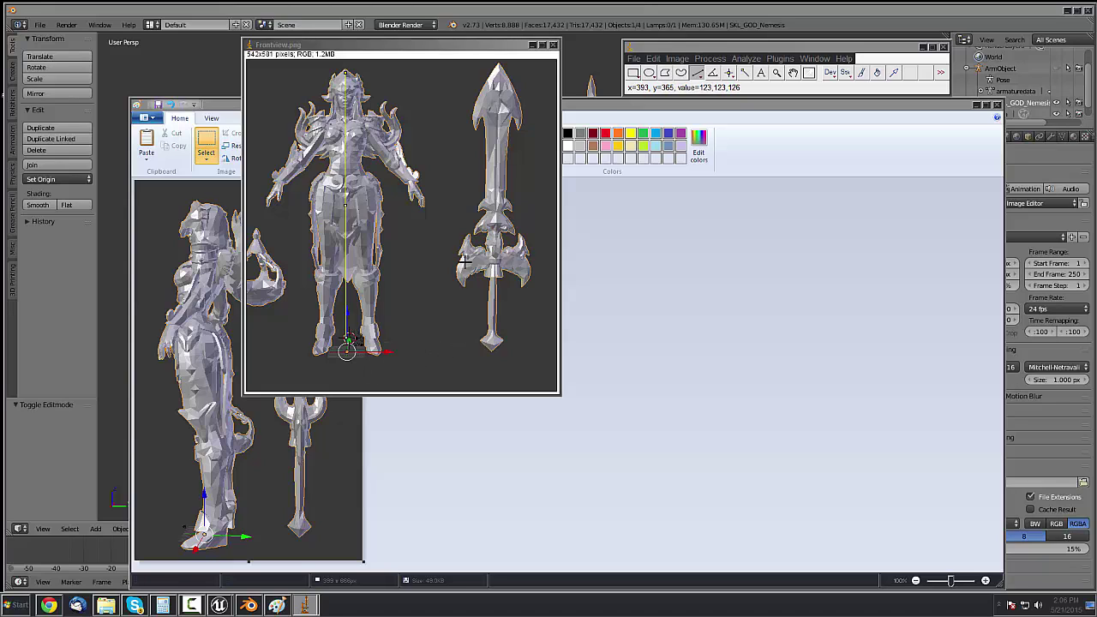
pyautogui.click(746, 59)
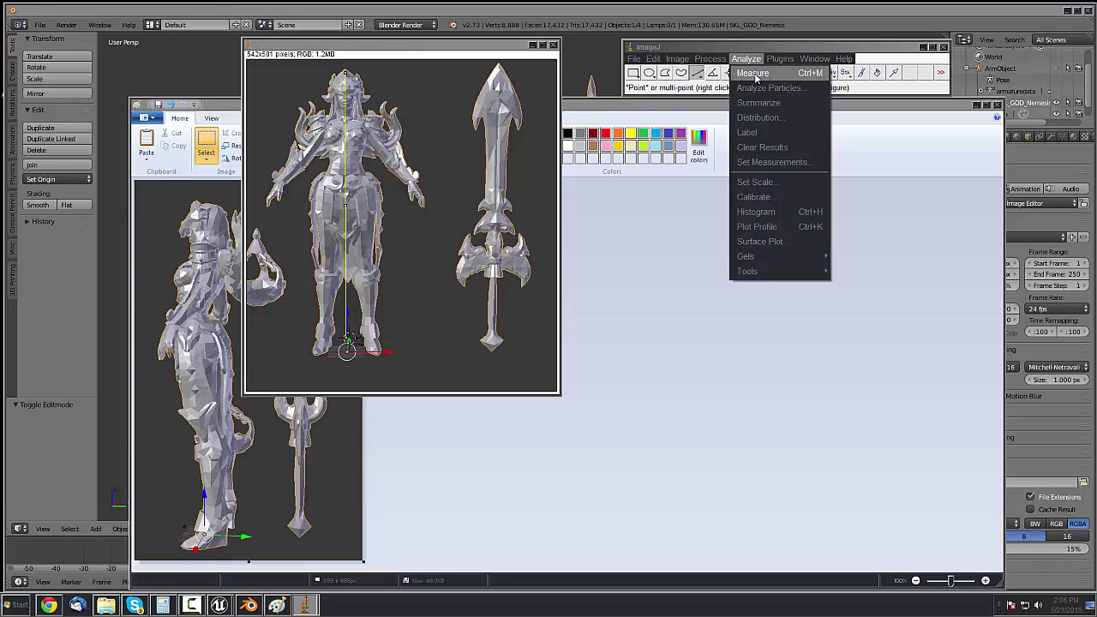
pyautogui.click(755, 74)
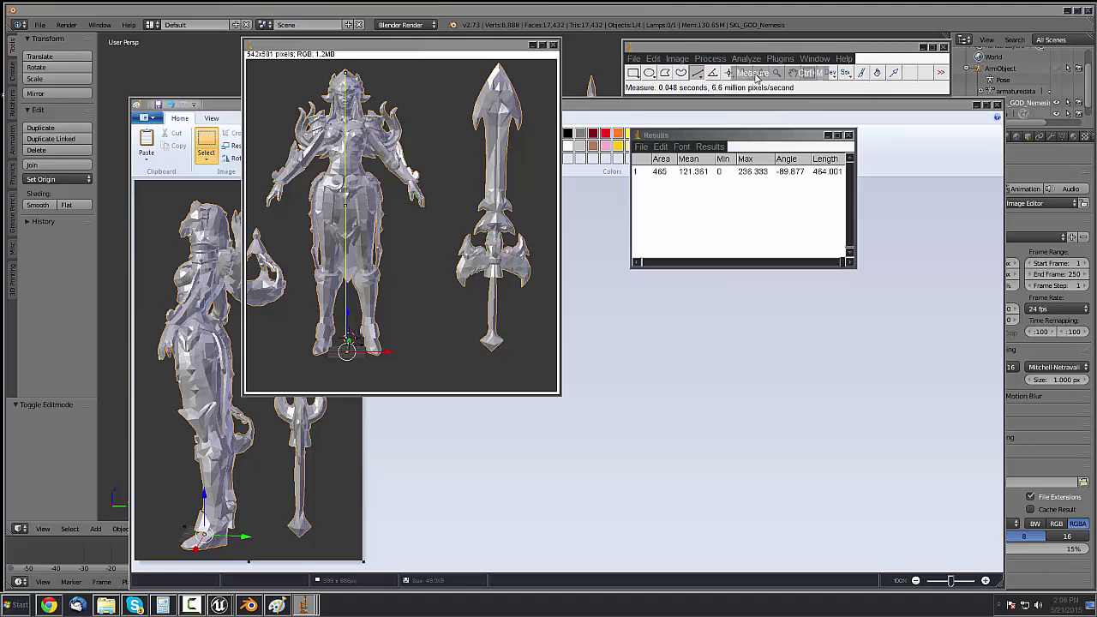
pyautogui.moveTo(723, 128); pyautogui.dragTo(339, 409)
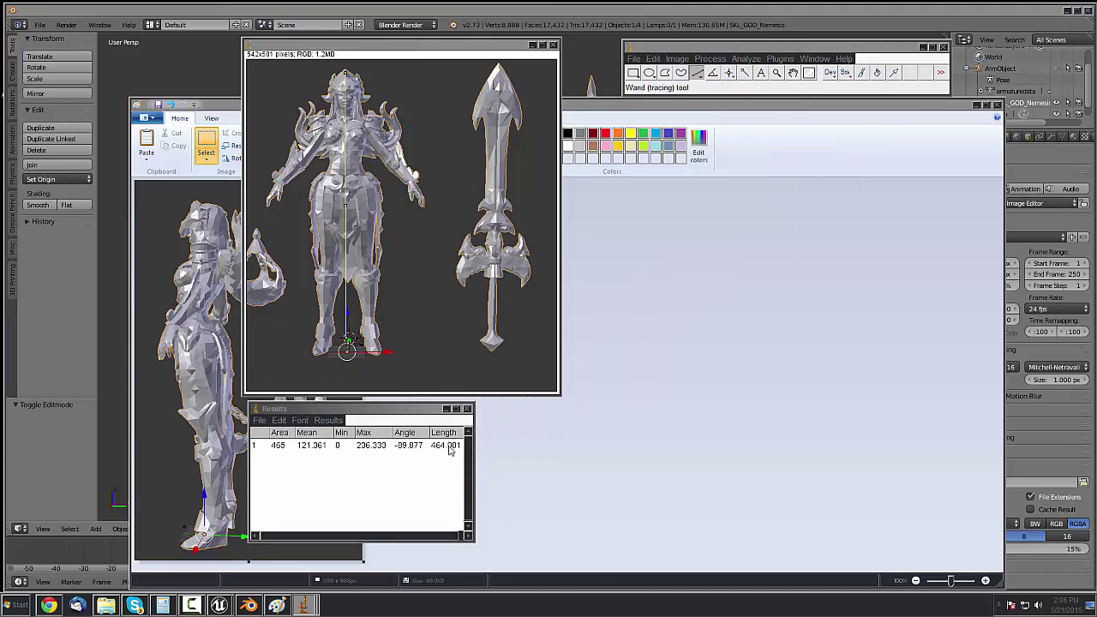
# Open the scale settings for the head-to-feet line and add 60 and 10 in Calculator for the figure's height in inches
pyautogui.click(757, 60)
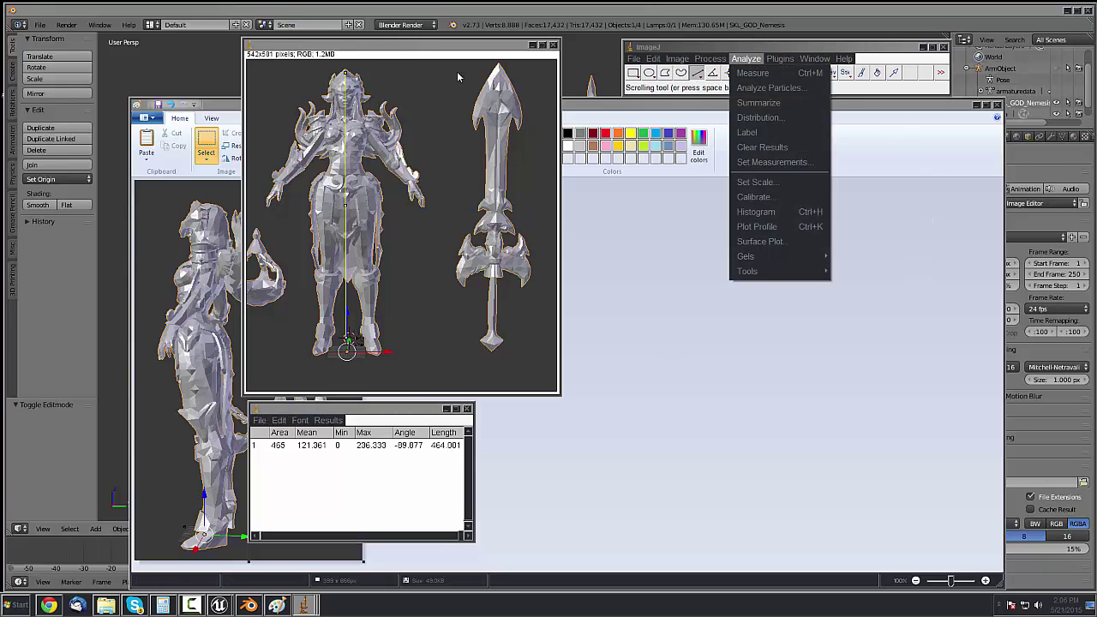
pyautogui.click(758, 182)
pyautogui.moveTo(566, 115); pyautogui.dragTo(650, 127)
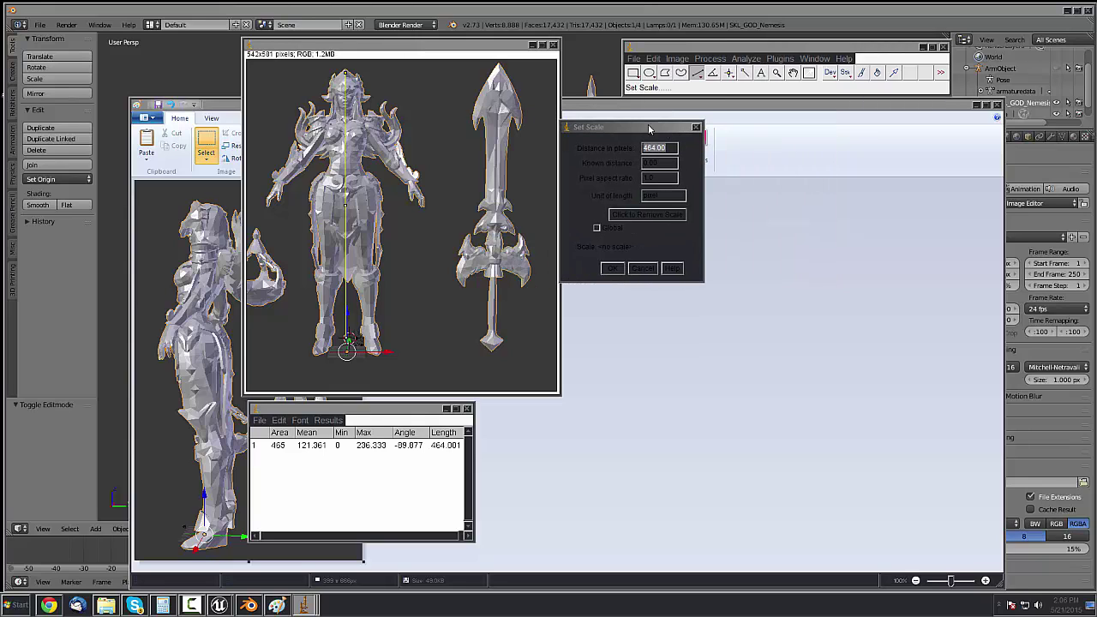
pyautogui.doubleClick(668, 163)
pyautogui.click(160, 606)
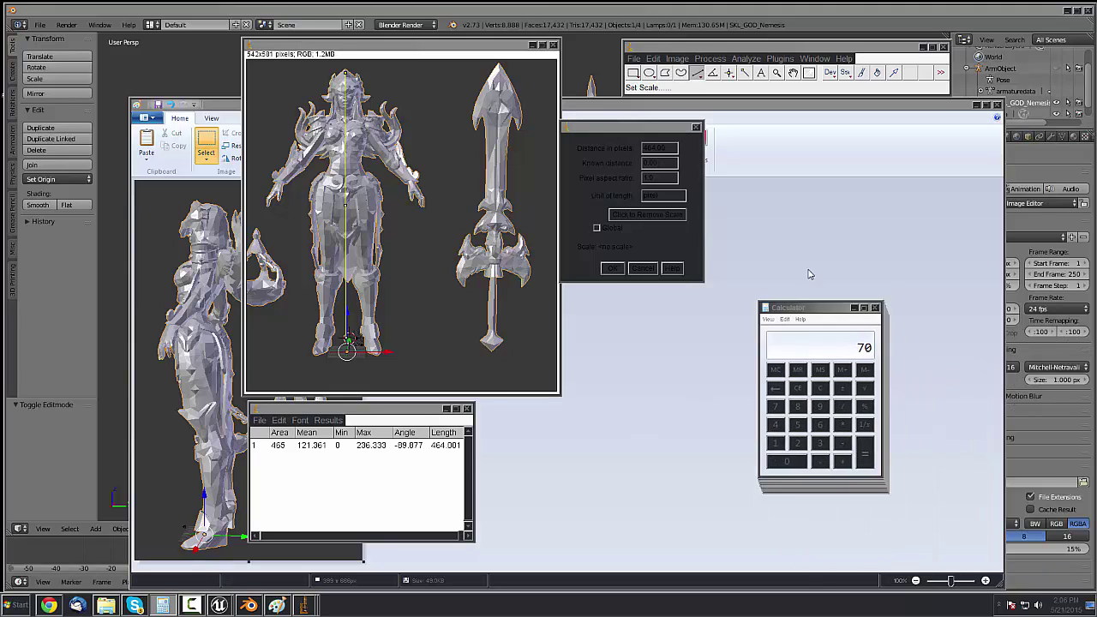
pyautogui.moveTo(815, 275); pyautogui.dragTo(824, 206)
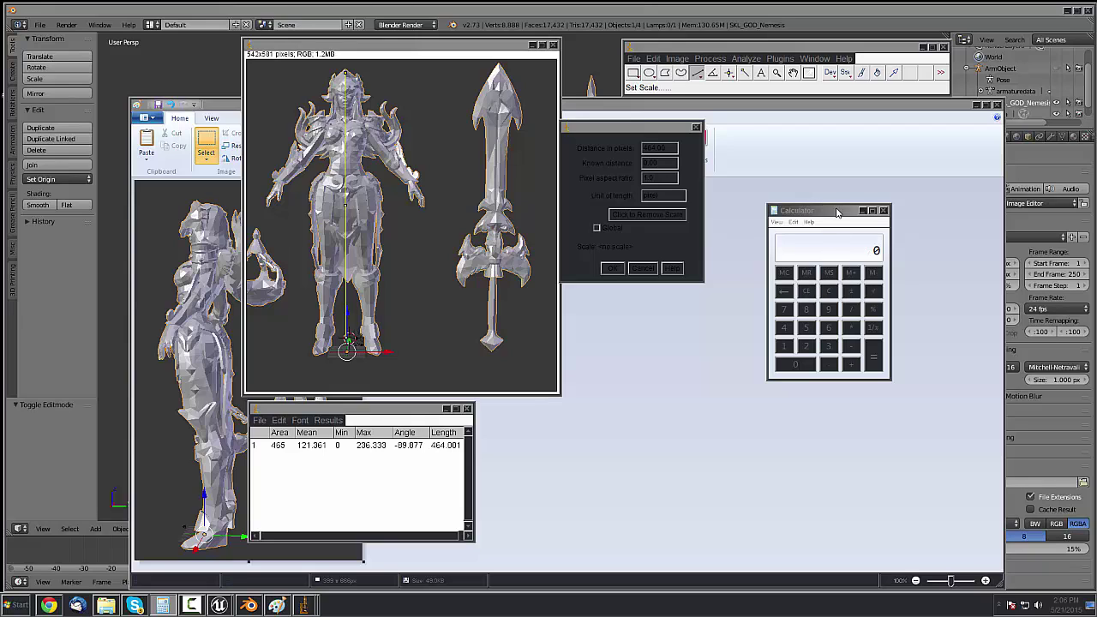
pyautogui.moveTo(834, 211); pyautogui.dragTo(811, 224)
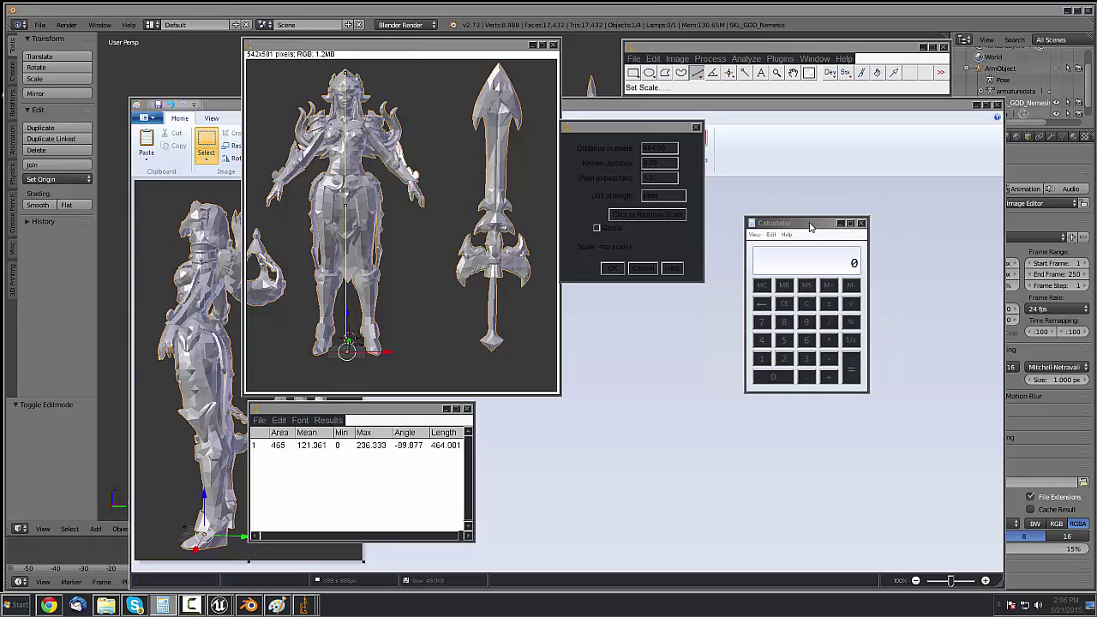
pyautogui.moveTo(804, 227); pyautogui.dragTo(802, 230)
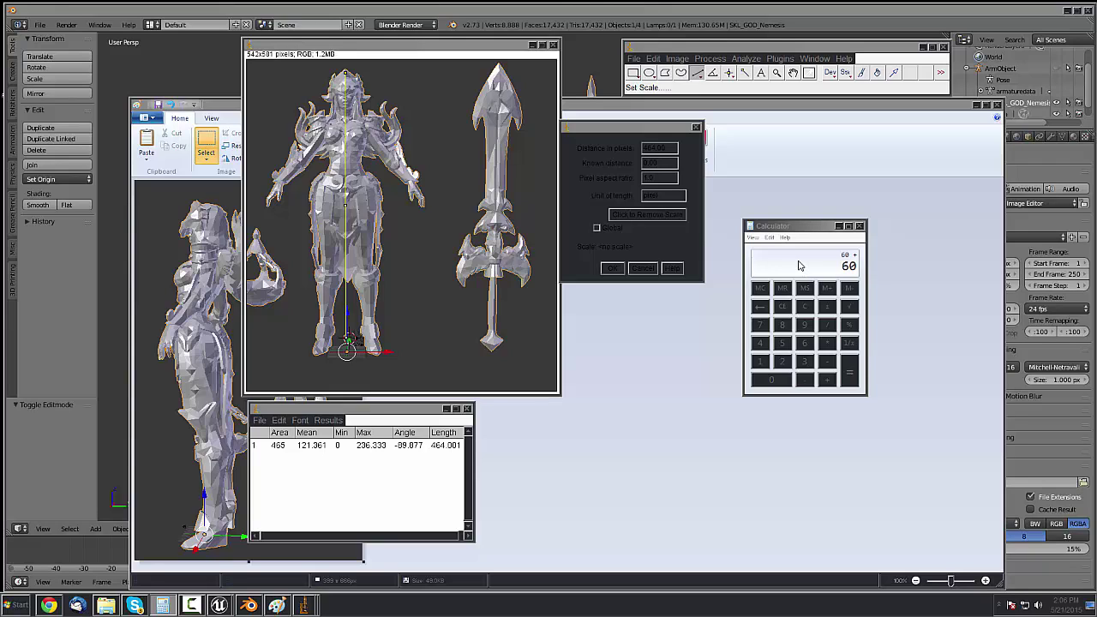
pyautogui.write('10')
pyautogui.press('Return')
# Set the picture's scale to a known distance of 70 with inch as the unit of length
pyautogui.click(658, 162)
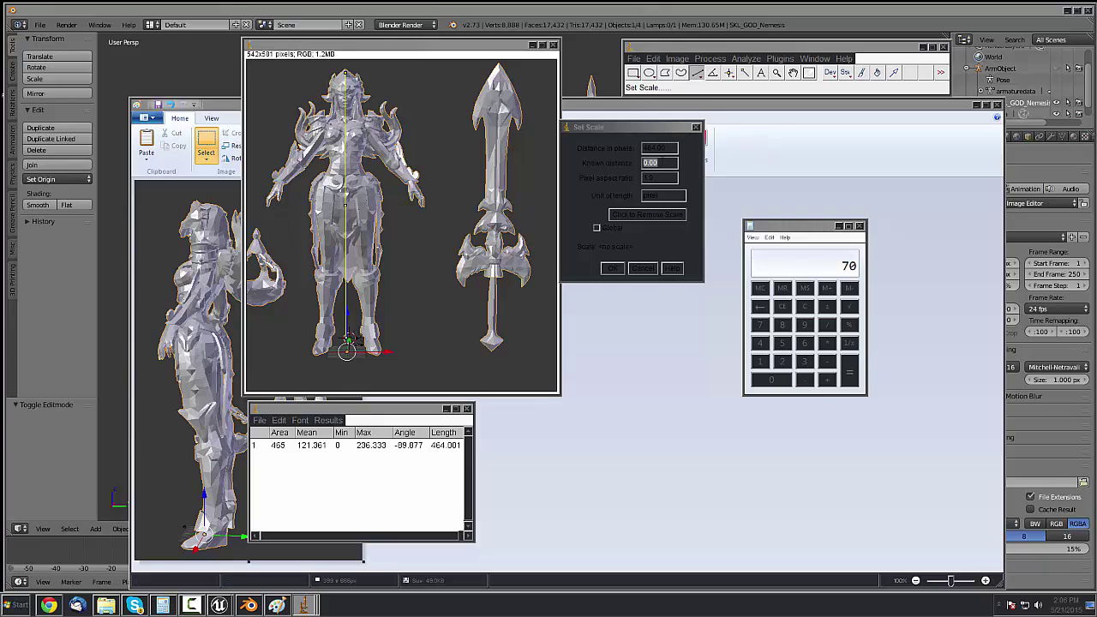
pyautogui.write('70')
pyautogui.moveTo(662, 196); pyautogui.dragTo(652, 197)
pyautogui.press('BackSpace')
pyautogui.write('inch')
pyautogui.click(612, 268)
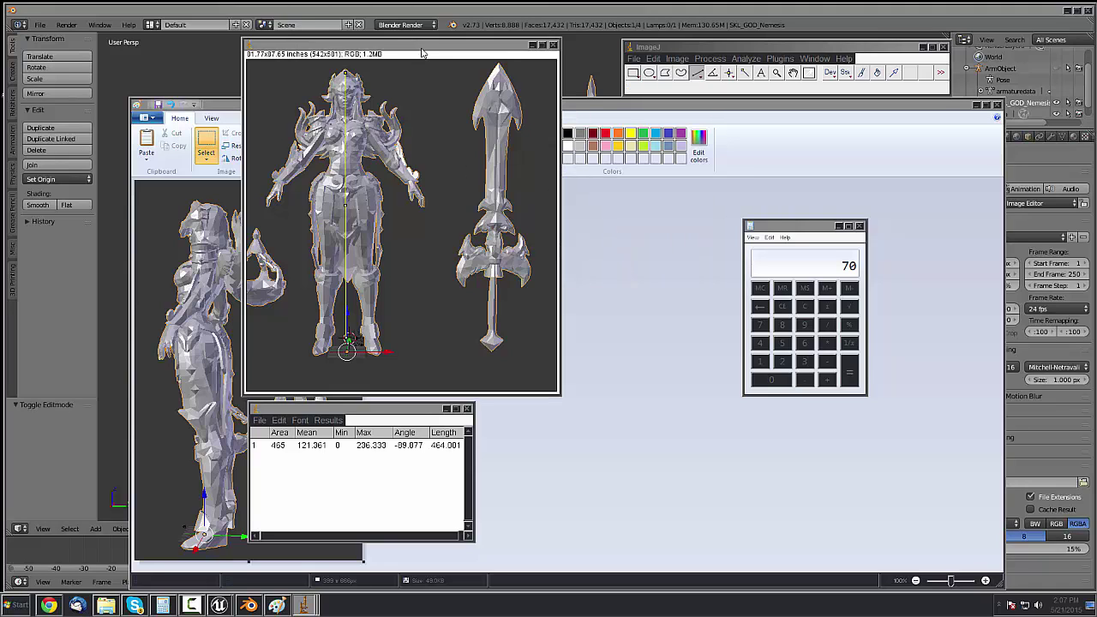
# Measure the head-to-feet line again at the new scale and bring the Length column of the results into view
pyautogui.moveTo(248, 82); pyautogui.dragTo(250, 354)
pyautogui.click(771, 60)
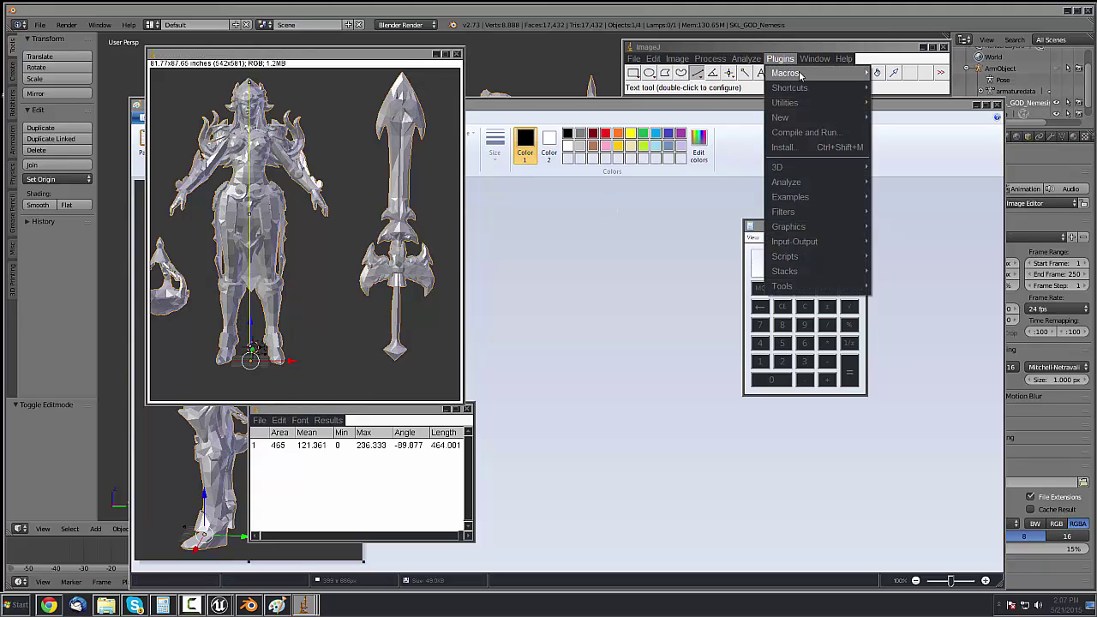
pyautogui.click(753, 73)
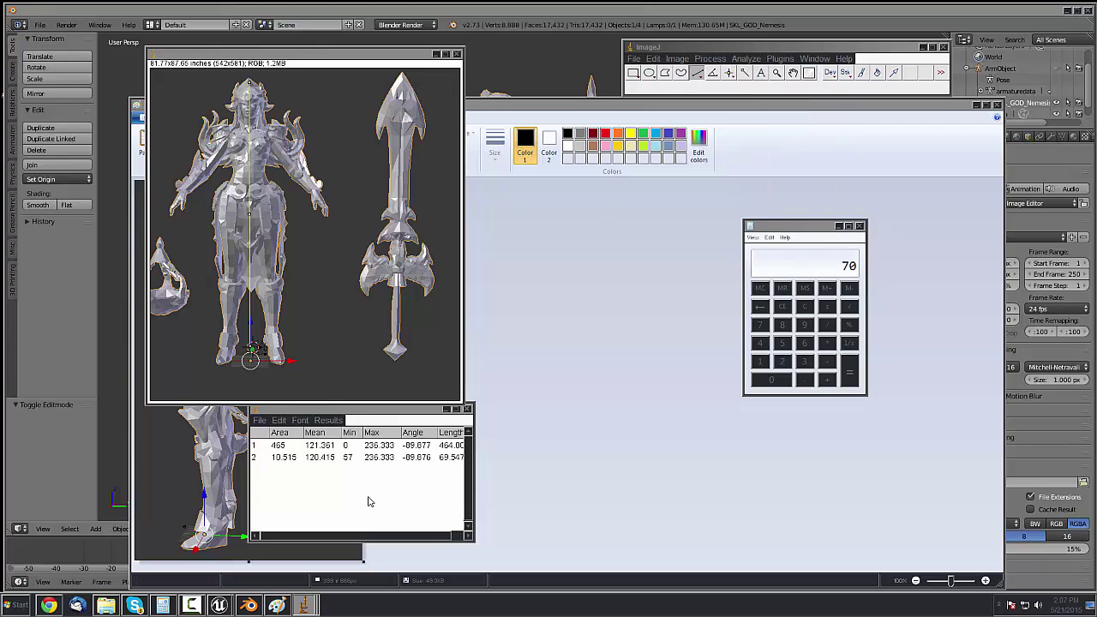
pyautogui.click(377, 500)
pyautogui.click(407, 538)
pyautogui.click(406, 538)
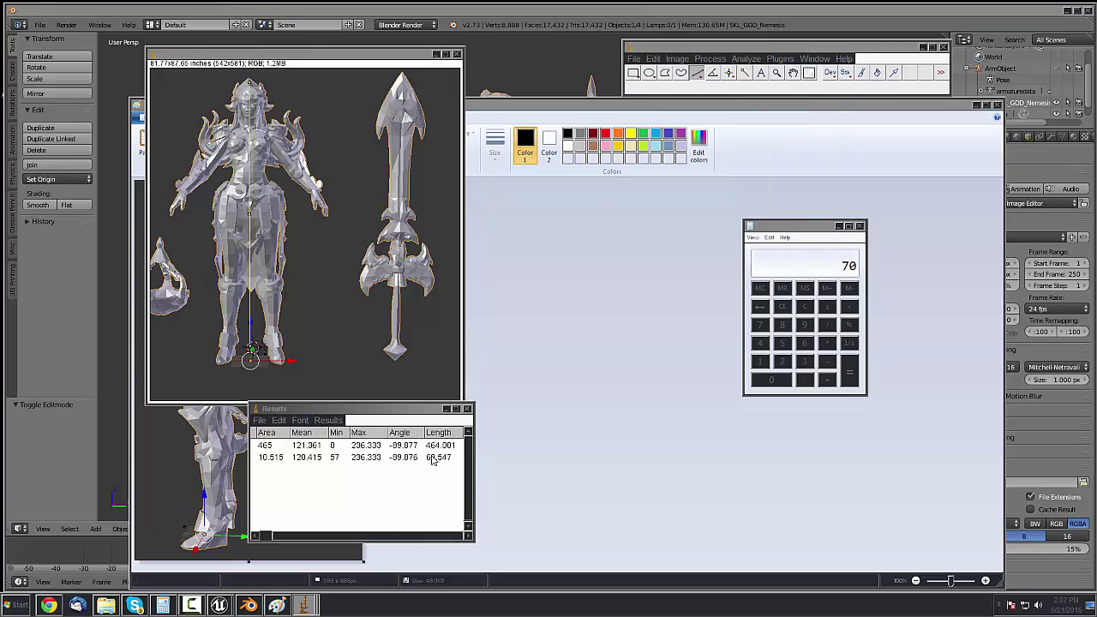
pyautogui.moveTo(408, 411); pyautogui.dragTo(350, 418)
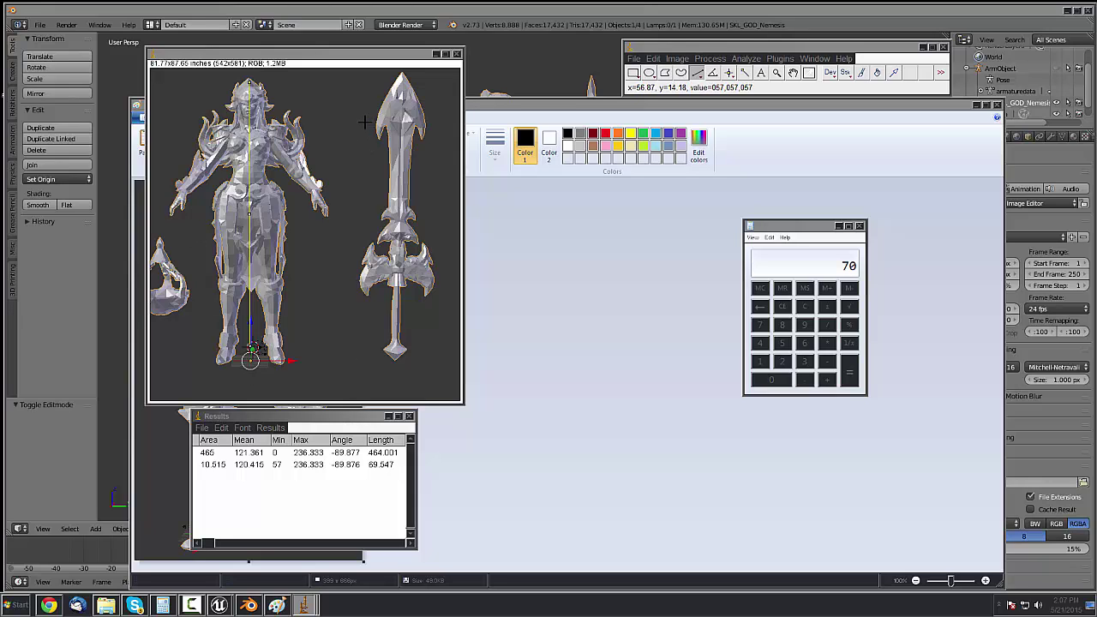
# Draw a straight line about 76 inches long from the sword's tip to its pommel and measure it
pyautogui.click(335, 154)
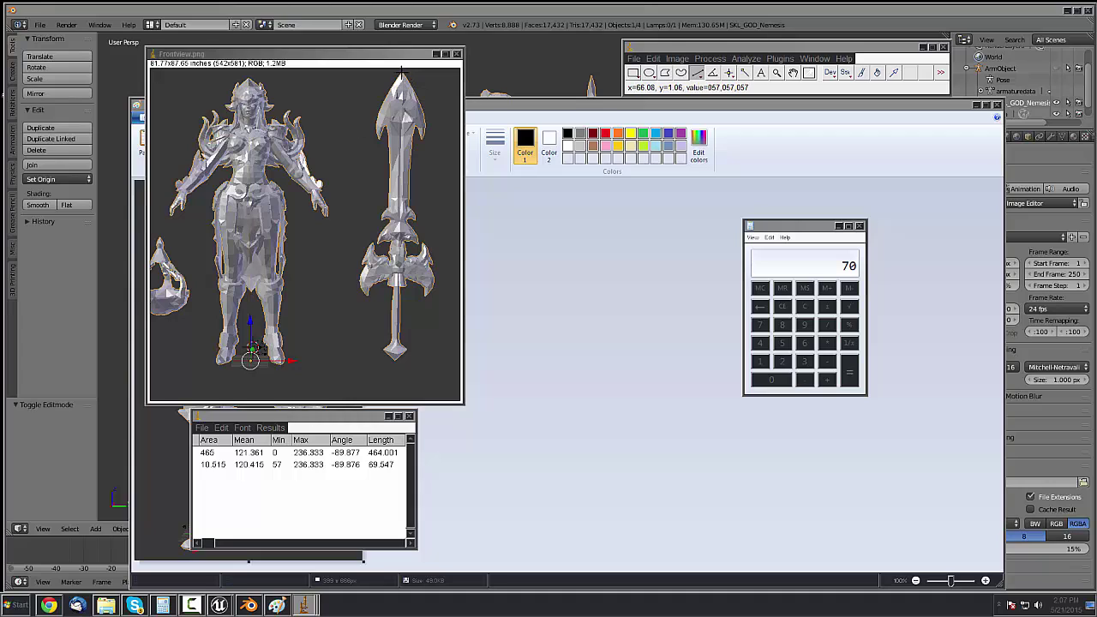
pyautogui.moveTo(402, 76); pyautogui.dragTo(394, 362)
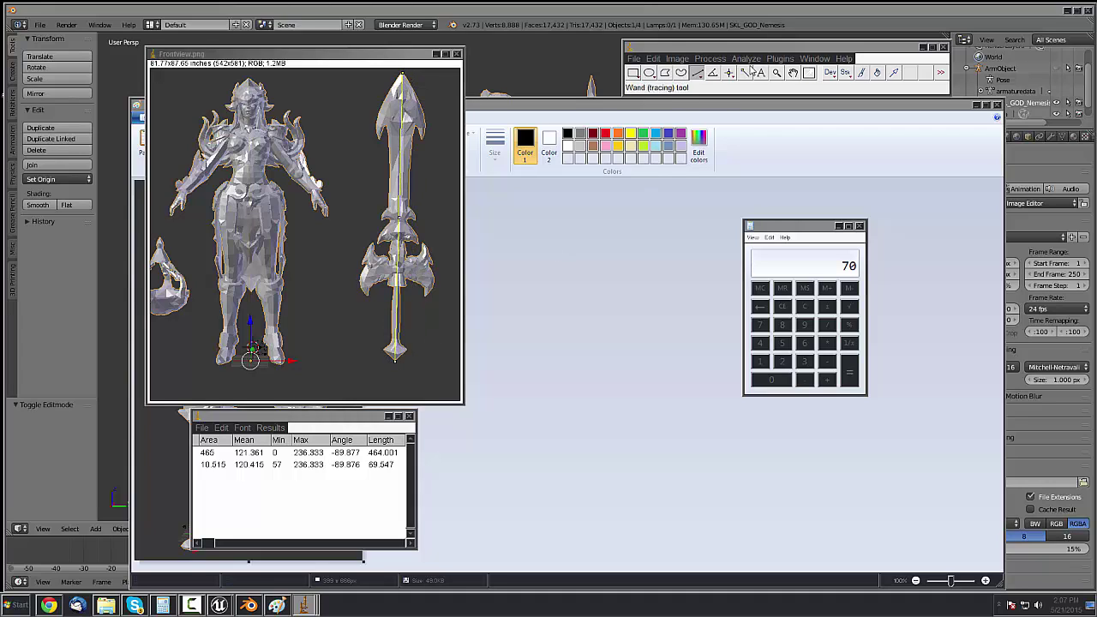
pyautogui.click(712, 59)
pyautogui.click(748, 73)
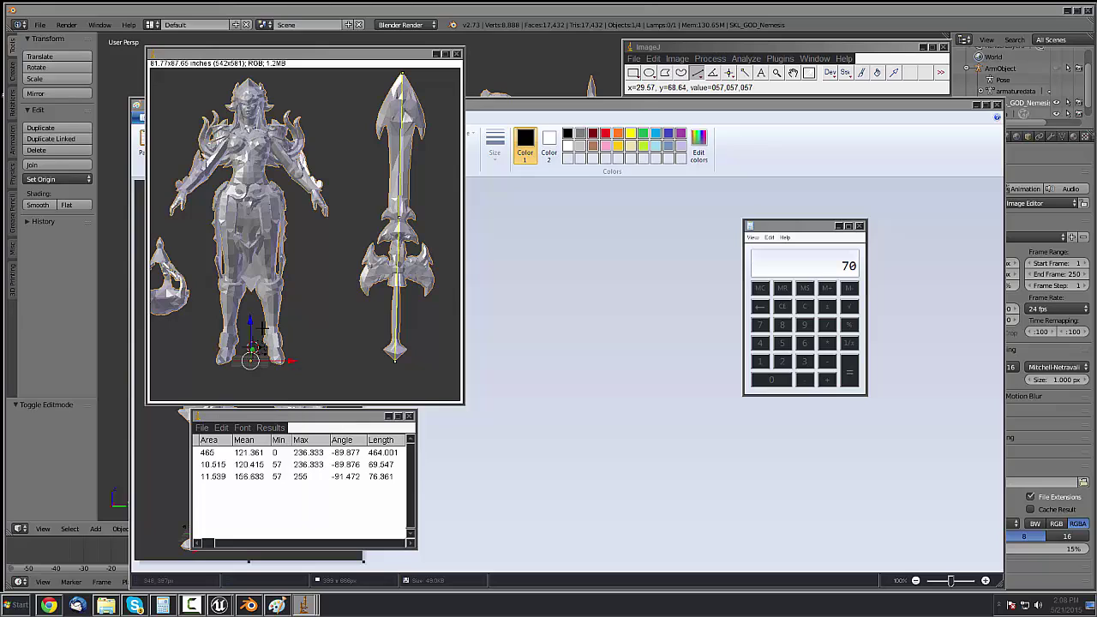
# Draw a straight line about 18.6 inches long across the upper part of the front-view sword's guard and measure it
pyautogui.click(370, 298)
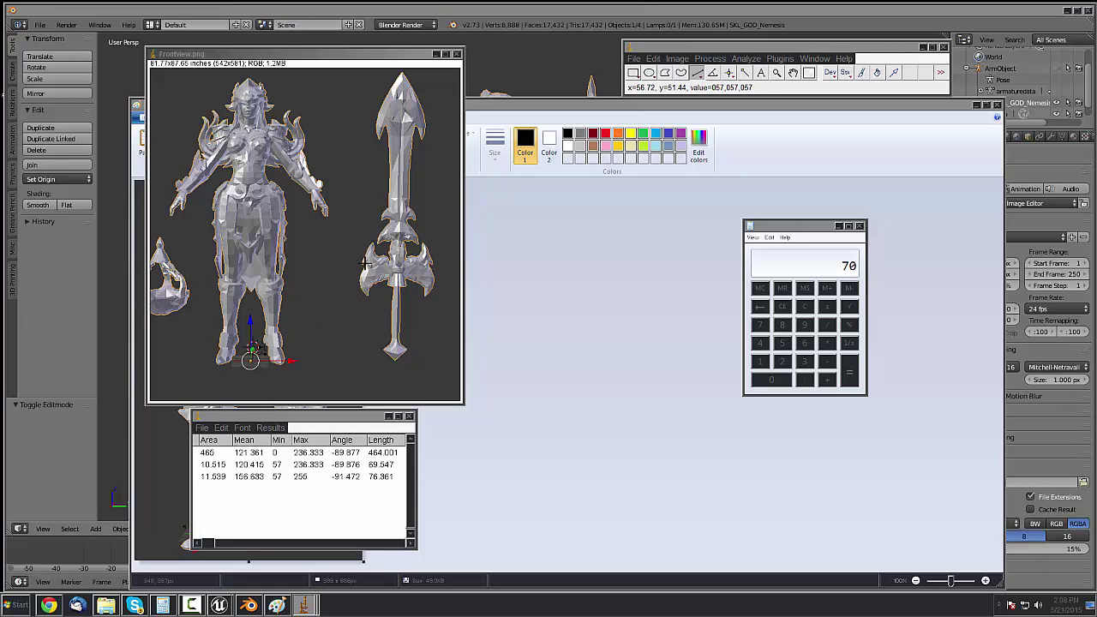
pyautogui.moveTo(362, 263); pyautogui.dragTo(432, 264)
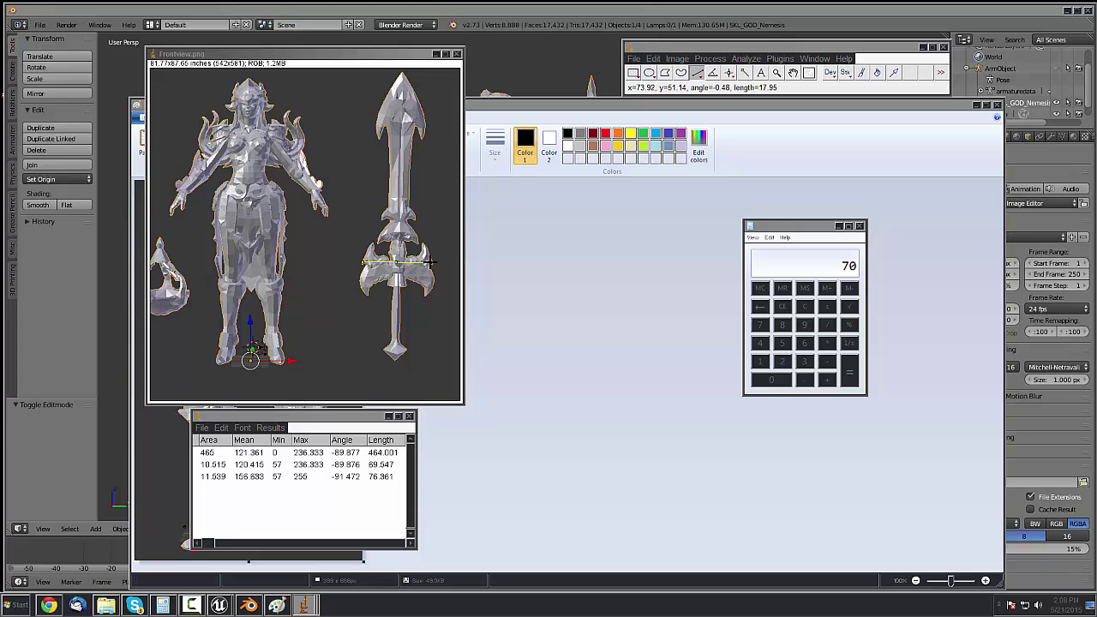
pyautogui.click(745, 58)
pyautogui.click(769, 75)
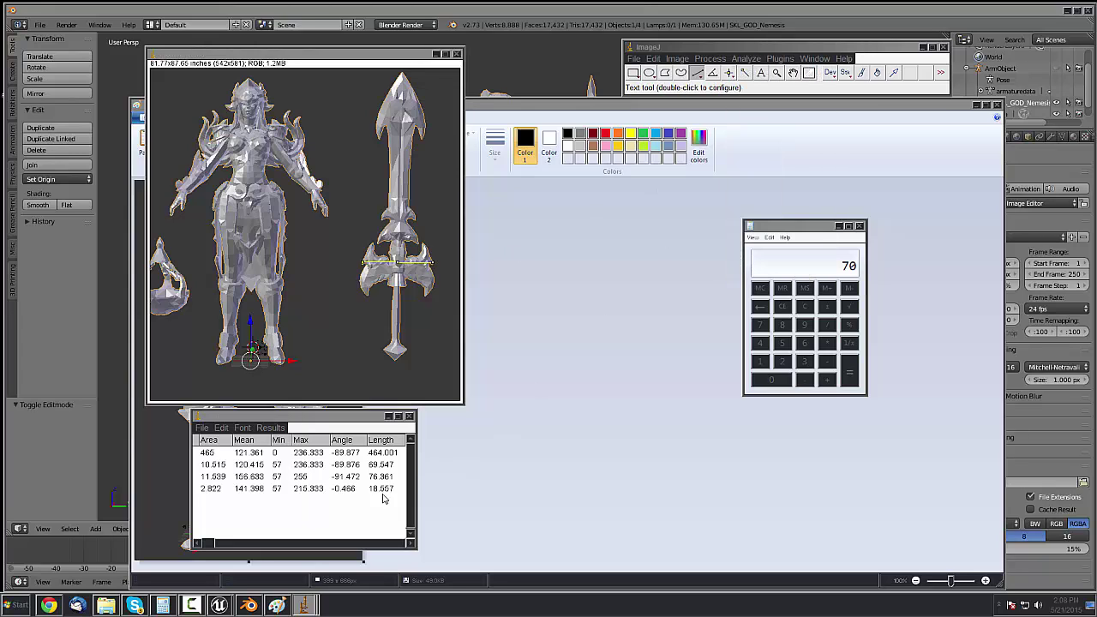
# Draw a line about 13.6 inches long from the lower to the upper tip of the guard's left wing and measure it
pyautogui.click(377, 285)
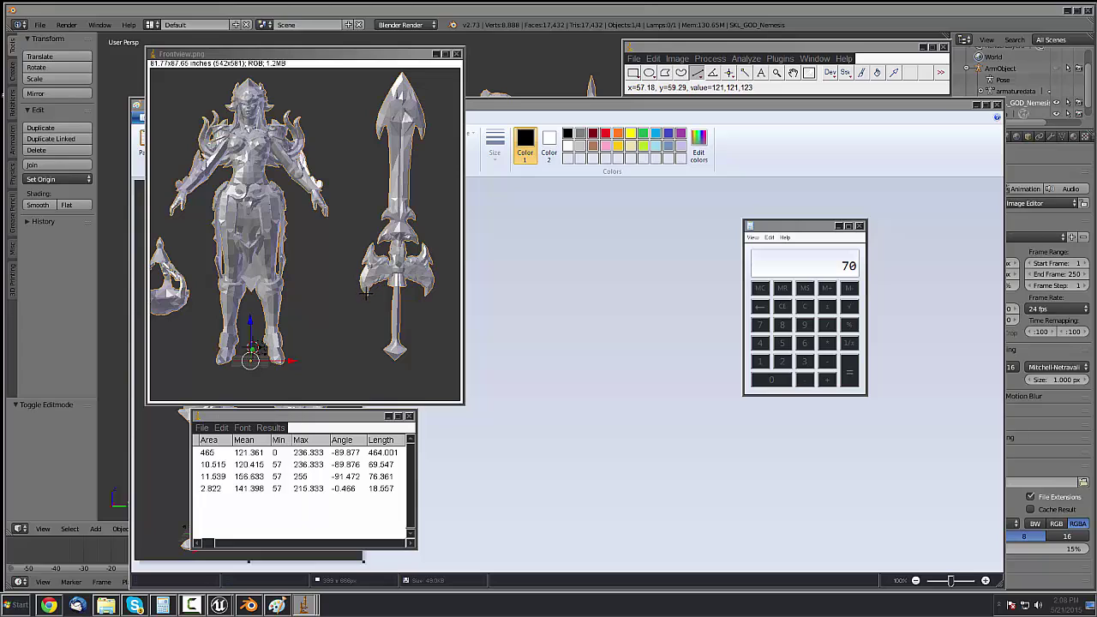
pyautogui.moveTo(366, 292); pyautogui.dragTo(371, 243)
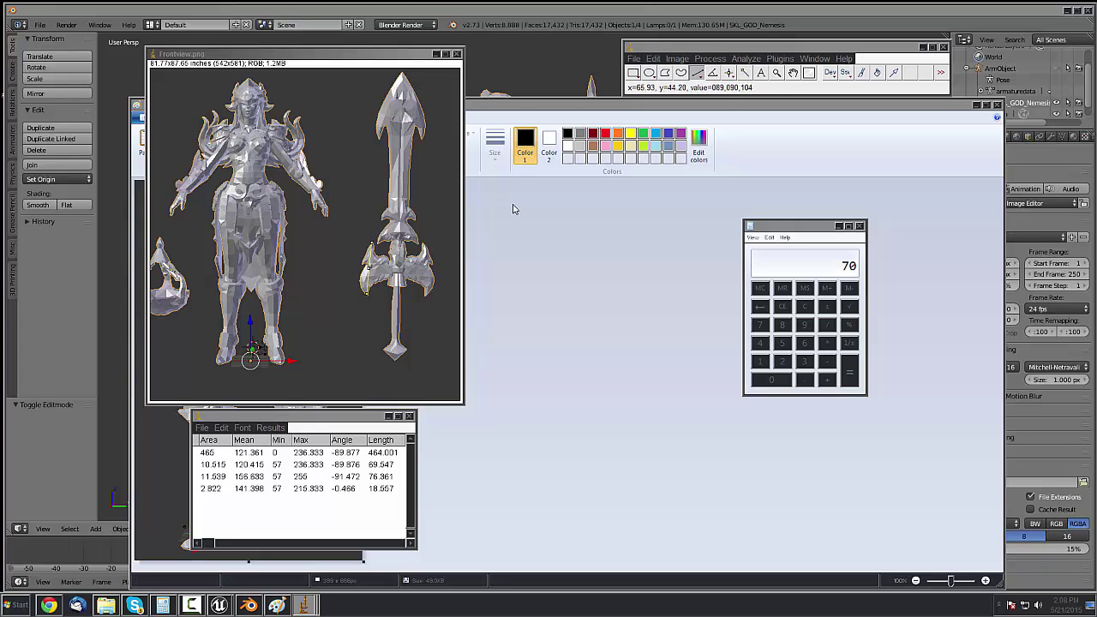
pyautogui.click(747, 58)
pyautogui.click(768, 75)
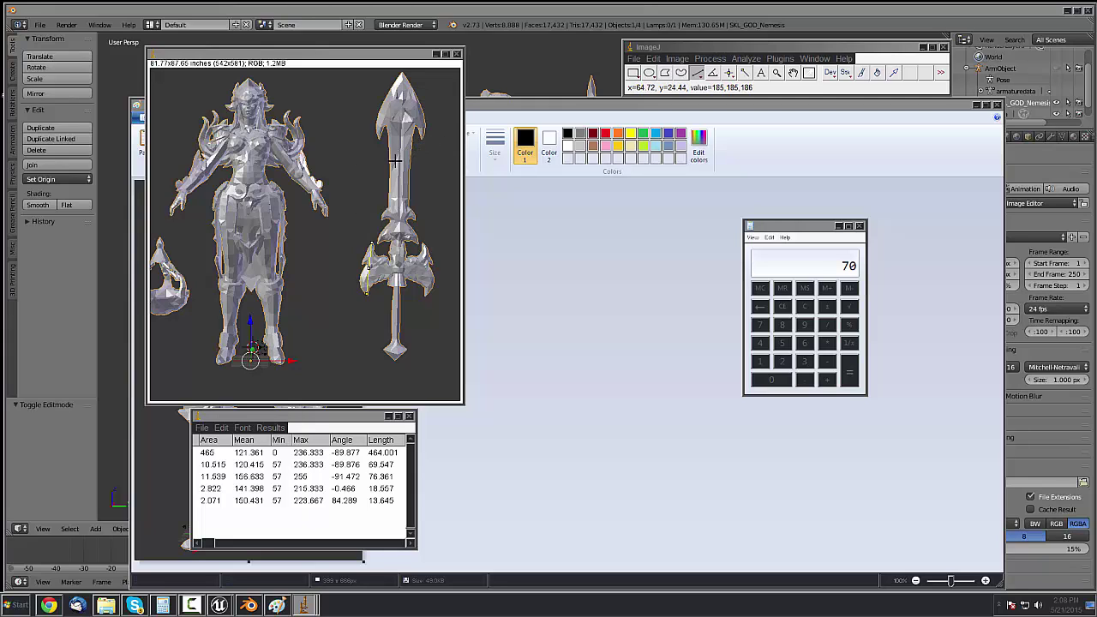
# Measure a vertical line about 3.3 inches long at the centre of the guard and bring the Length column into view
pyautogui.click(385, 186)
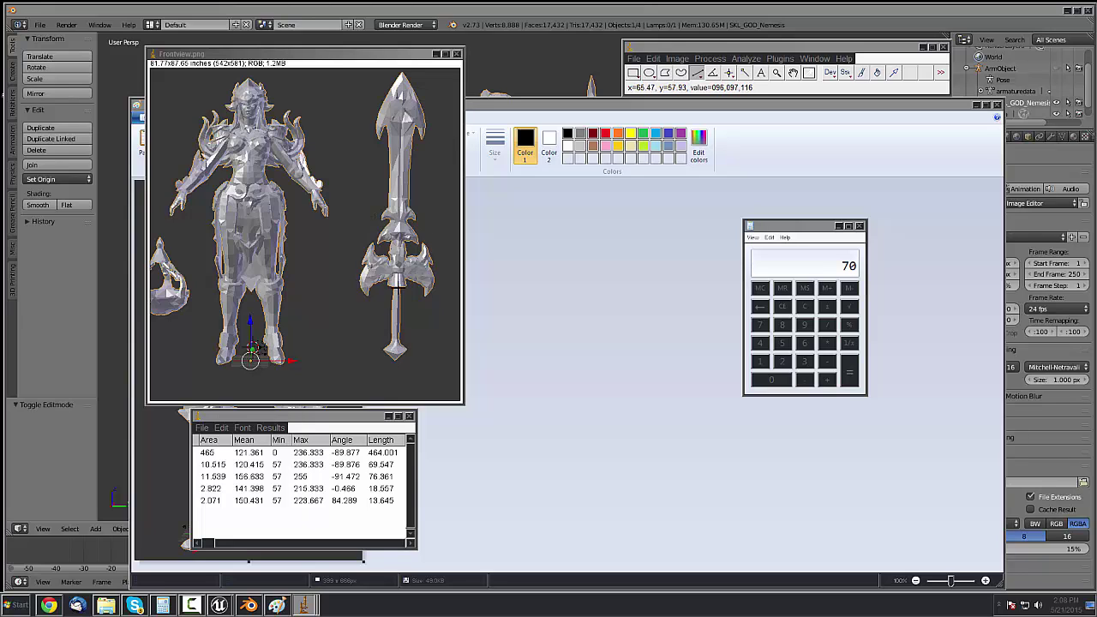
pyautogui.click(745, 58)
pyautogui.click(756, 74)
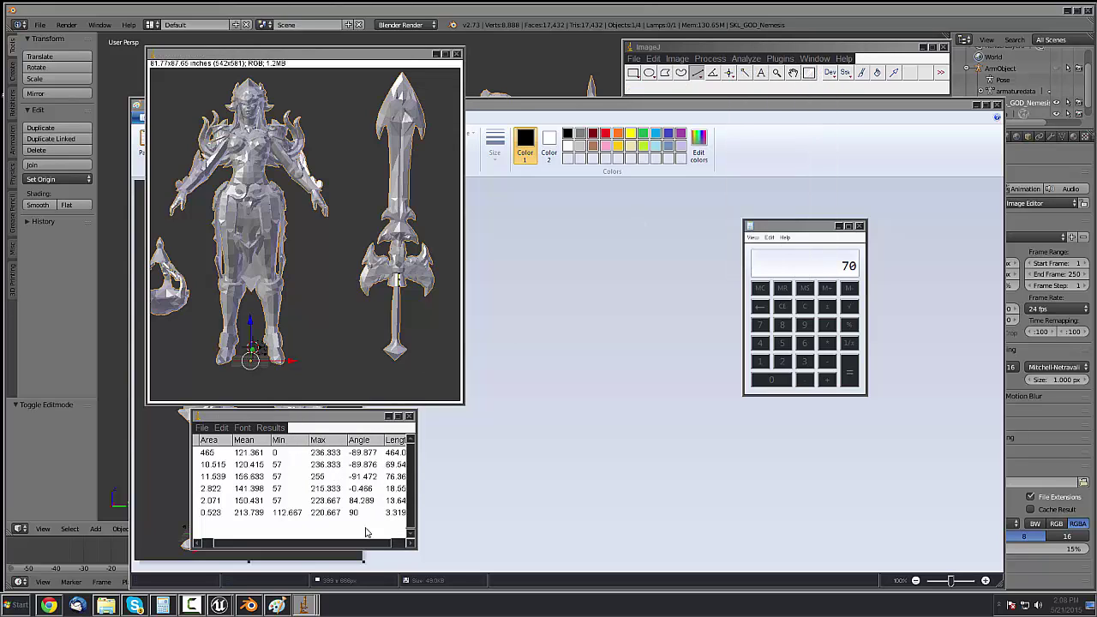
pyautogui.moveTo(364, 540); pyautogui.dragTo(399, 545)
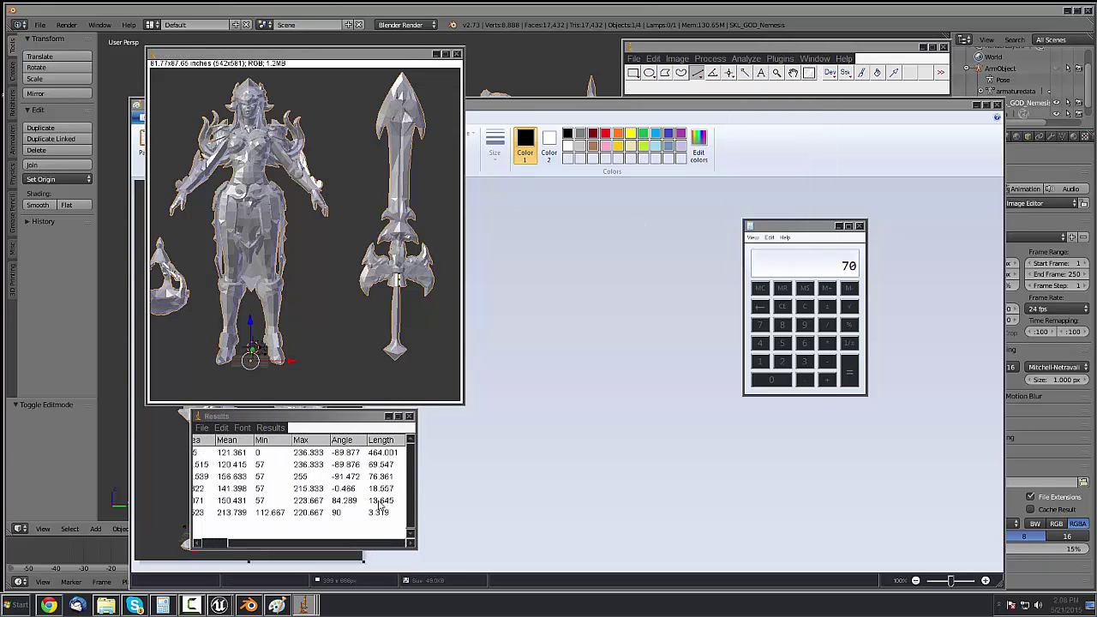
# Review the Length values of all front-view measurements in the results and clear the line from the picture
pyautogui.moveTo(382, 462); pyautogui.dragTo(380, 519)
pyautogui.click(378, 518)
pyautogui.click(388, 453)
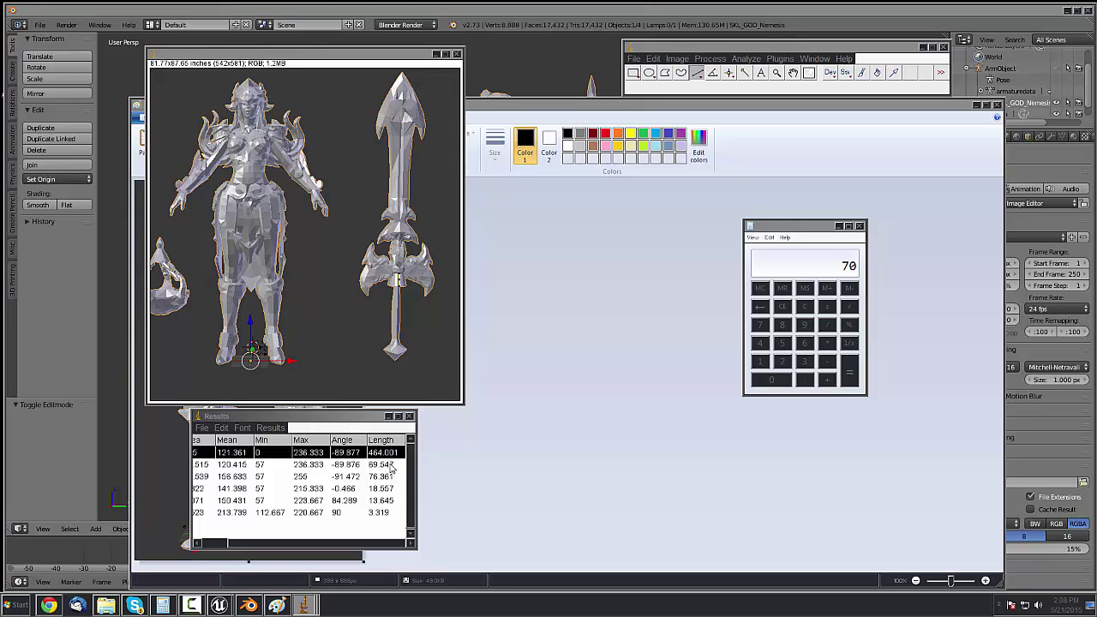
pyautogui.moveTo(390, 465); pyautogui.dragTo(391, 523)
pyautogui.click(391, 524)
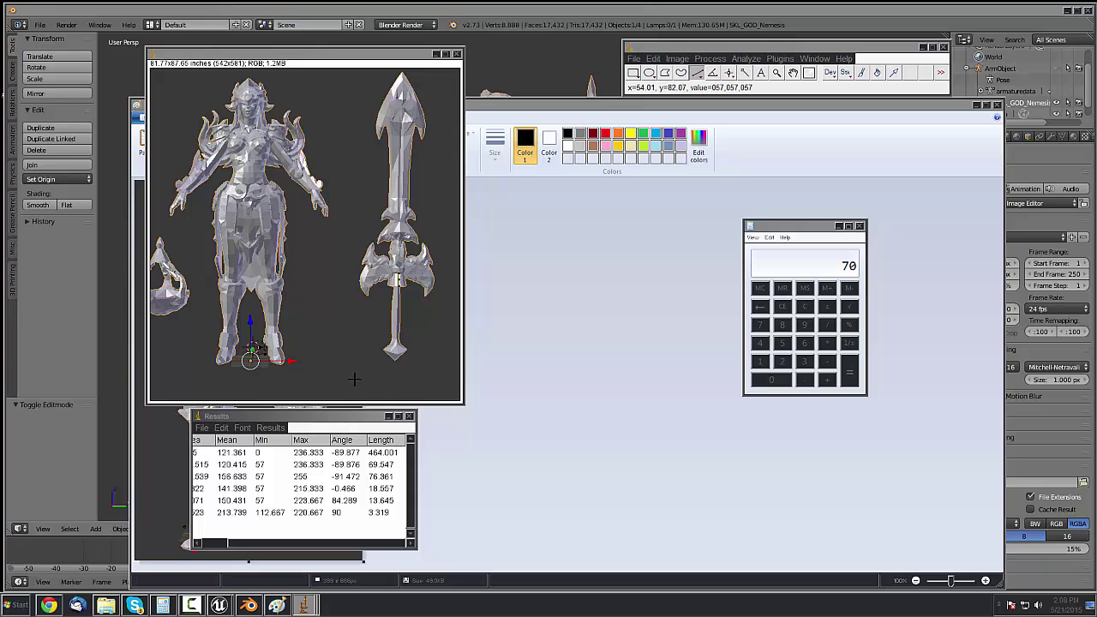
pyautogui.click(374, 320)
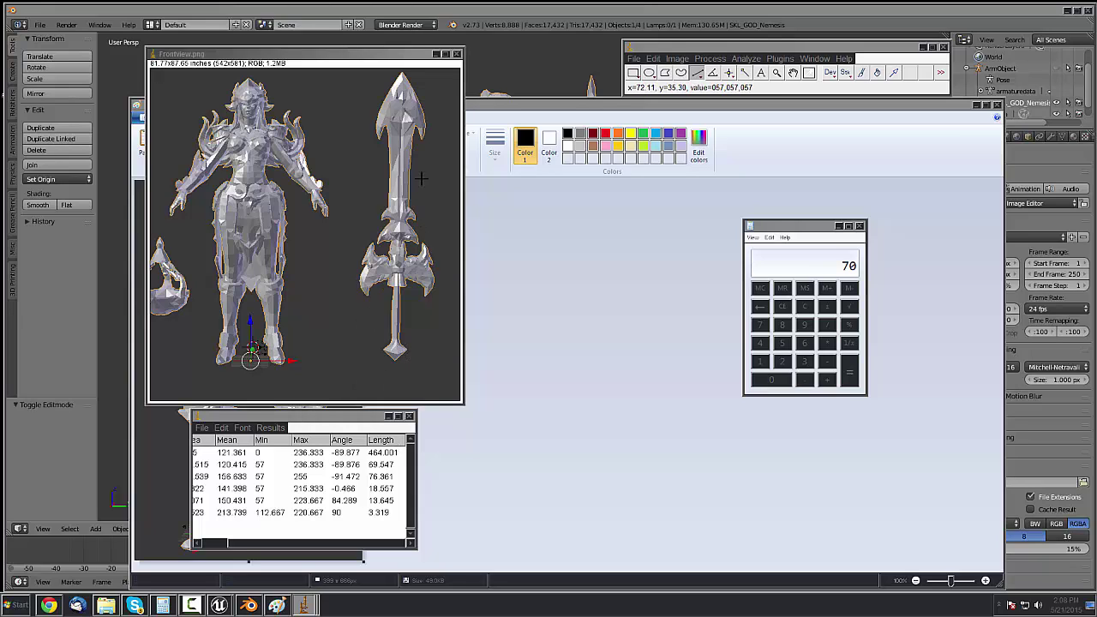
# Mark an angle of about 63 degrees at the sword's tip with the Angle tool and measure it
pyautogui.click(714, 74)
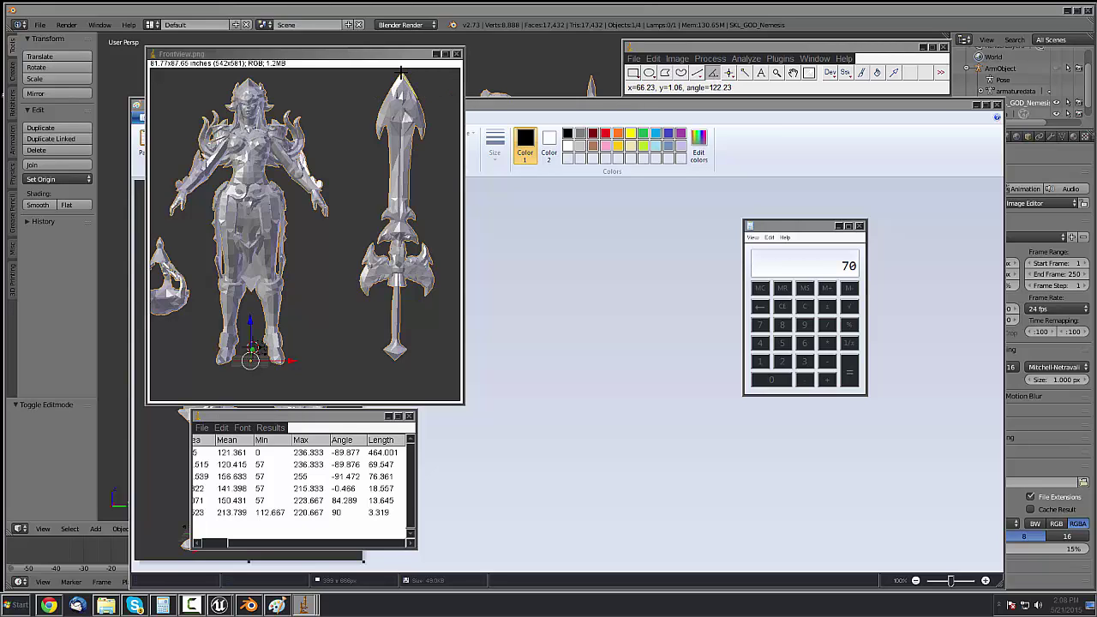
pyautogui.click(400, 75)
pyautogui.click(389, 100)
pyautogui.click(711, 58)
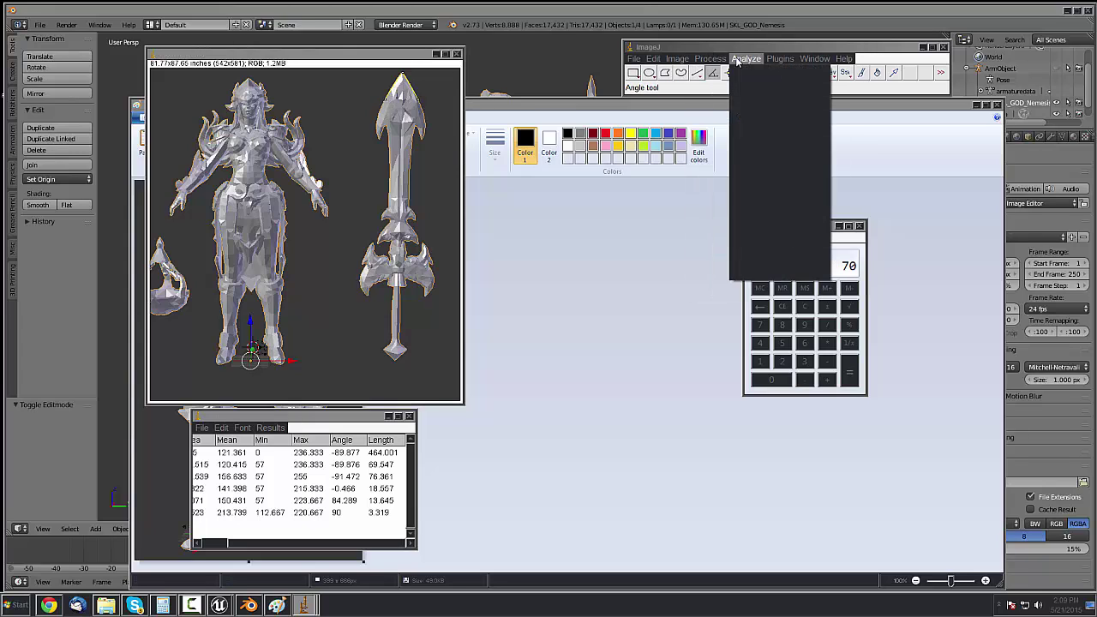
pyautogui.click(752, 73)
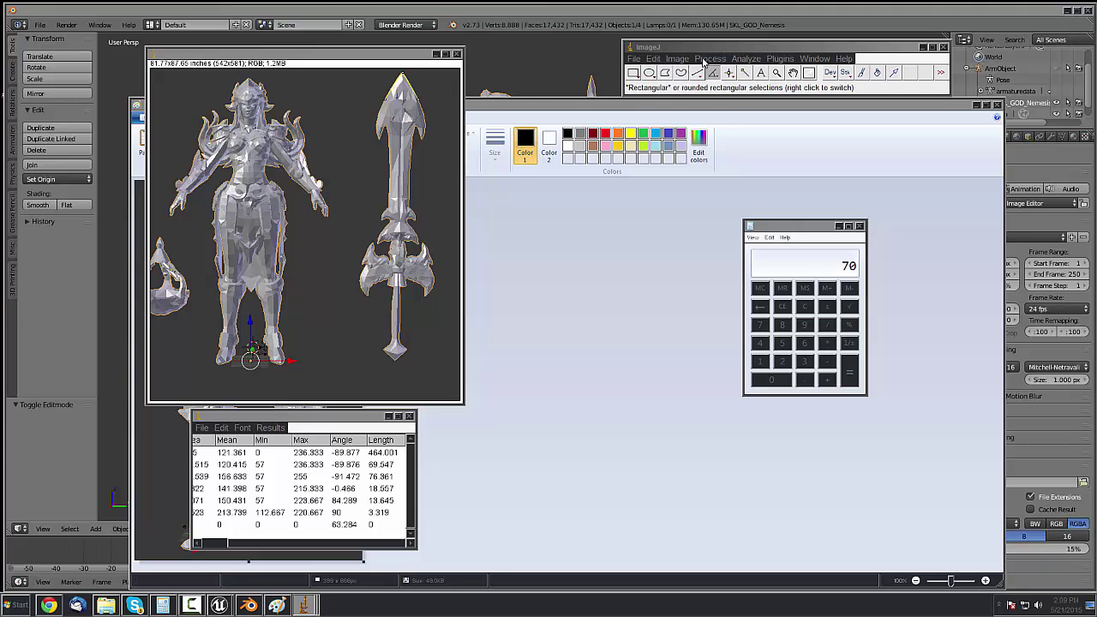
# Open Sideview.png and place its window beside the front-view figure
pyautogui.click(665, 73)
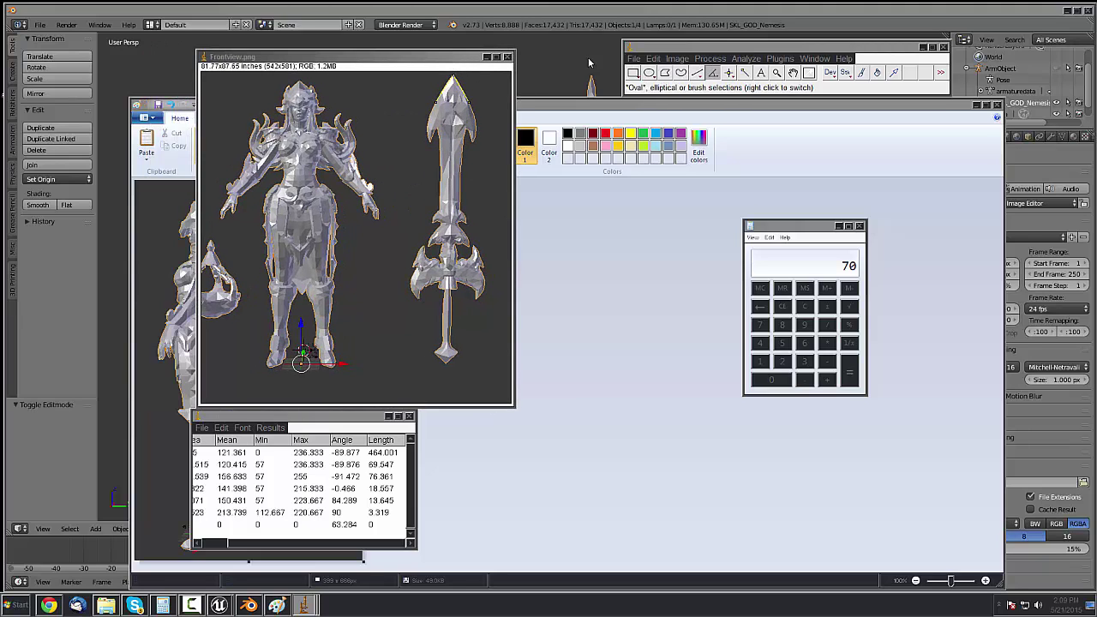
pyautogui.click(633, 58)
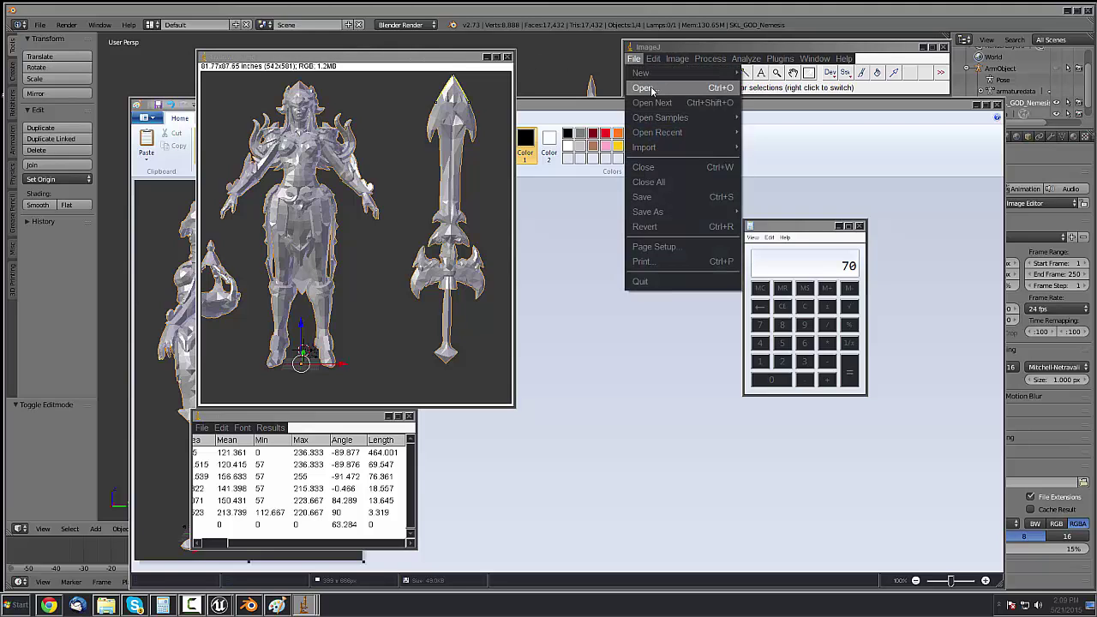
pyautogui.click(652, 89)
pyautogui.click(557, 180)
pyautogui.click(693, 315)
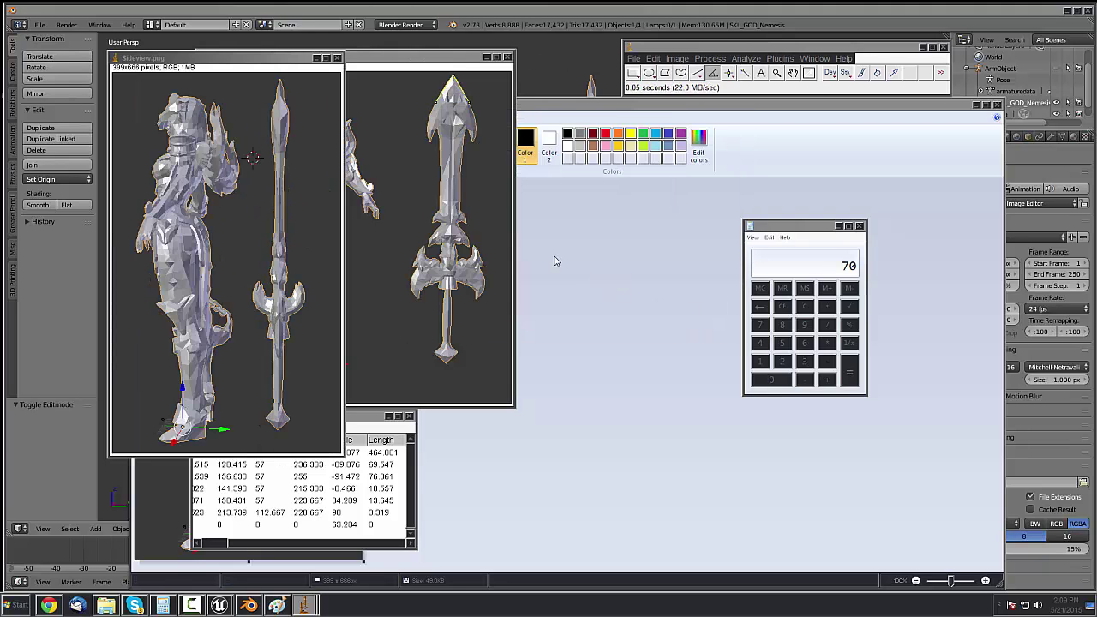
pyautogui.moveTo(261, 57); pyautogui.dragTo(526, 67)
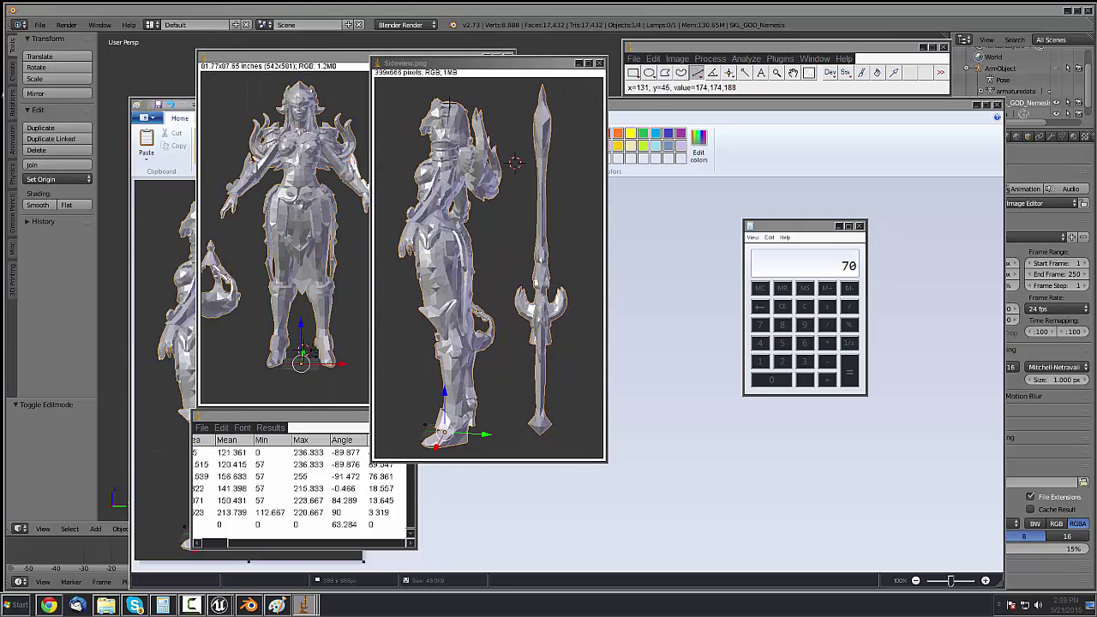
# Measure a head-to-feet line about 568 pixels long on the side-view figure and compare it with the front view's pixel length in the results
pyautogui.moveTo(448, 104)
pyautogui.mouseDown()
pyautogui.moveTo(455, 447)
pyautogui.moveTo(459, 430)
pyautogui.mouseUp()
pyautogui.click(744, 59)
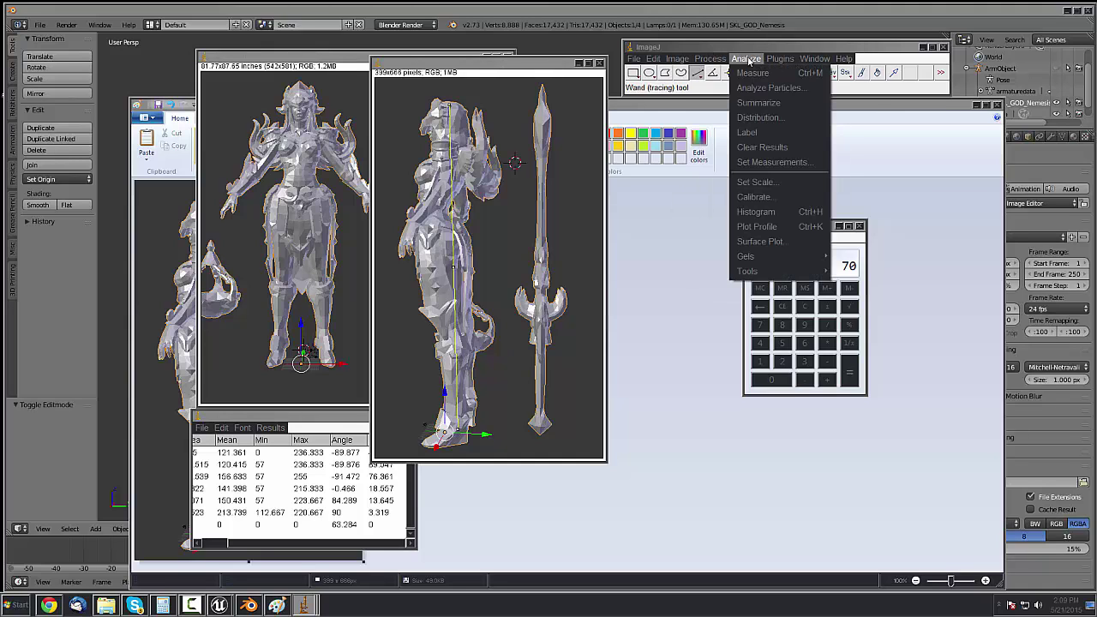
pyautogui.click(753, 74)
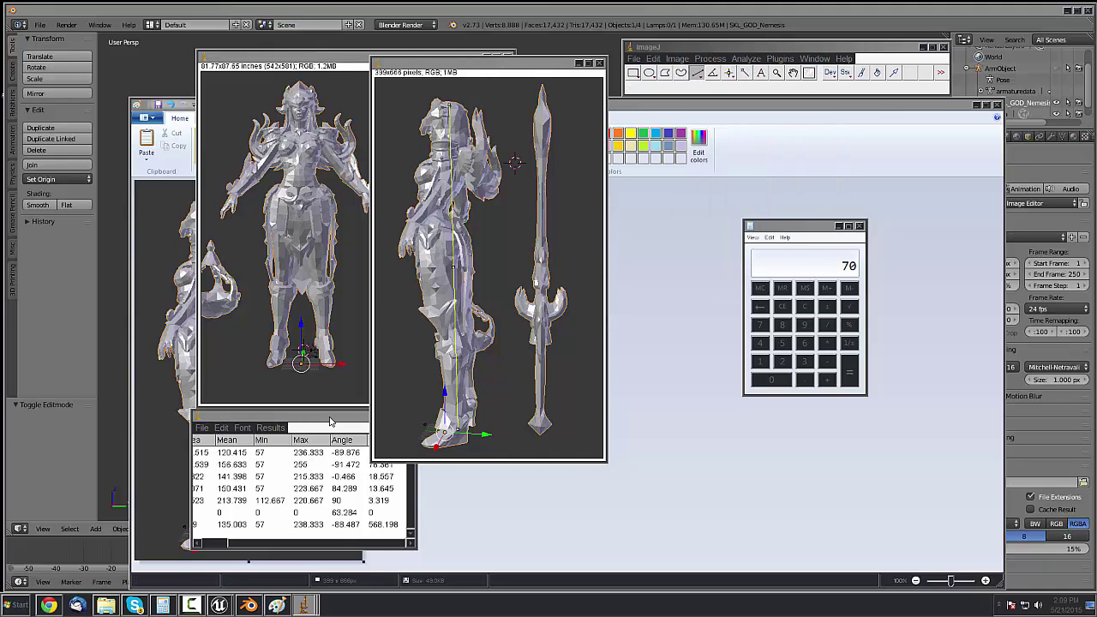
pyautogui.moveTo(335, 418); pyautogui.dragTo(377, 319)
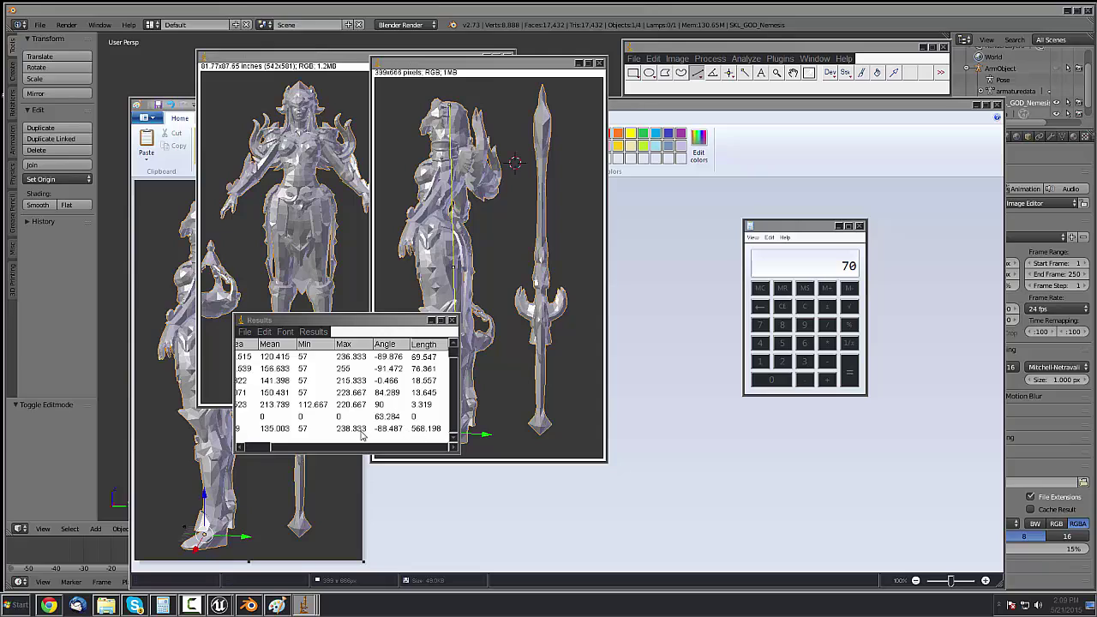
pyautogui.click(428, 428)
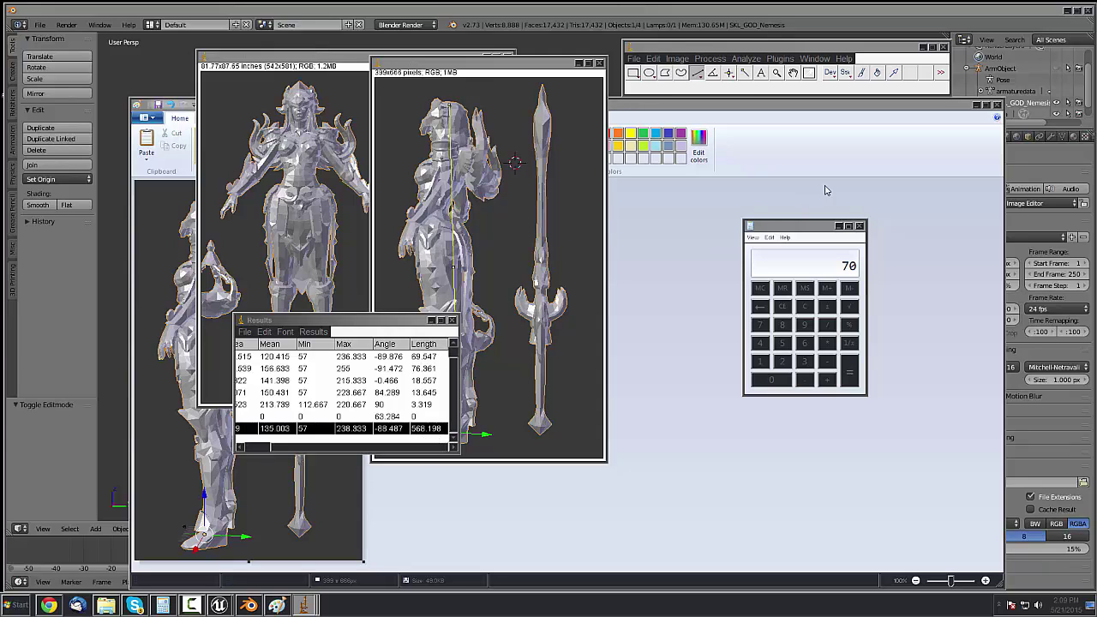
pyautogui.click(746, 59)
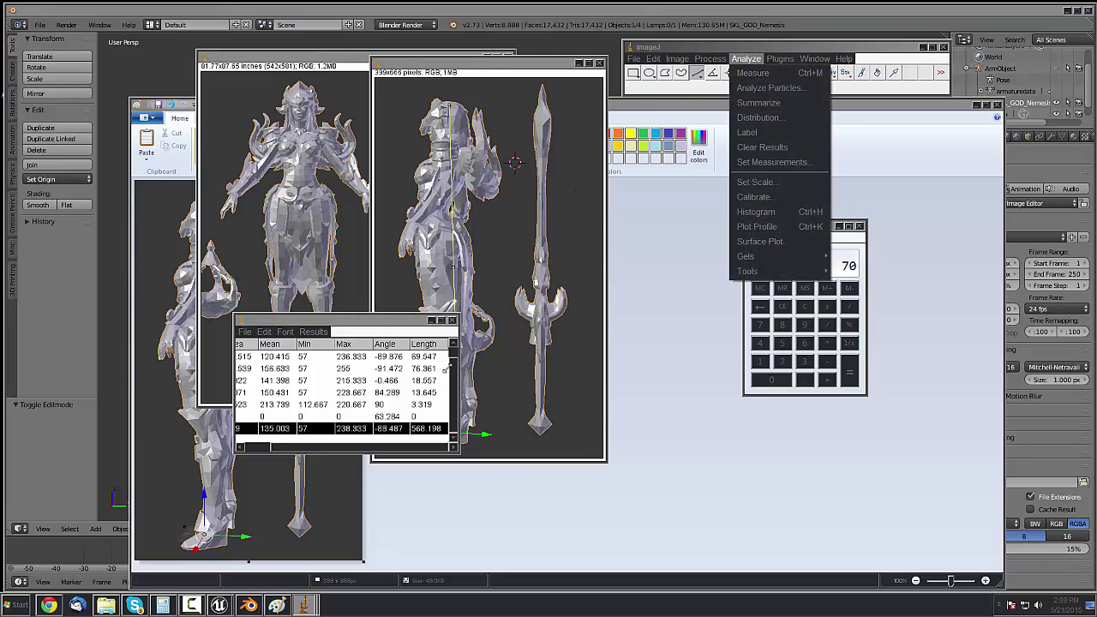
pyautogui.click(424, 360)
pyautogui.scroll(1, 424, 360)
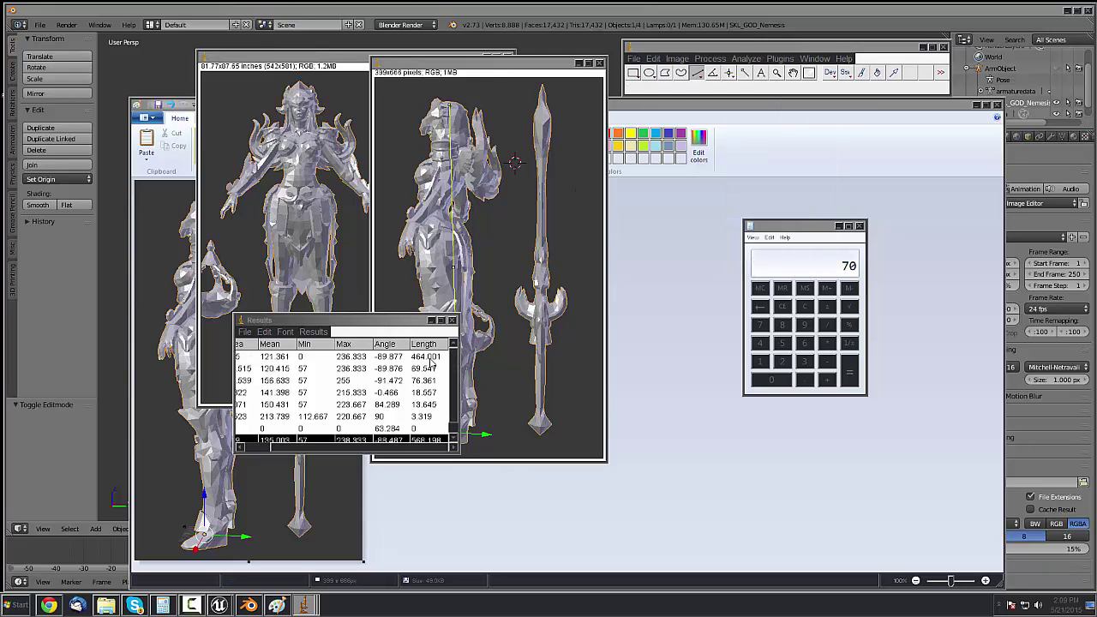
pyautogui.scroll(-1, 457, 398)
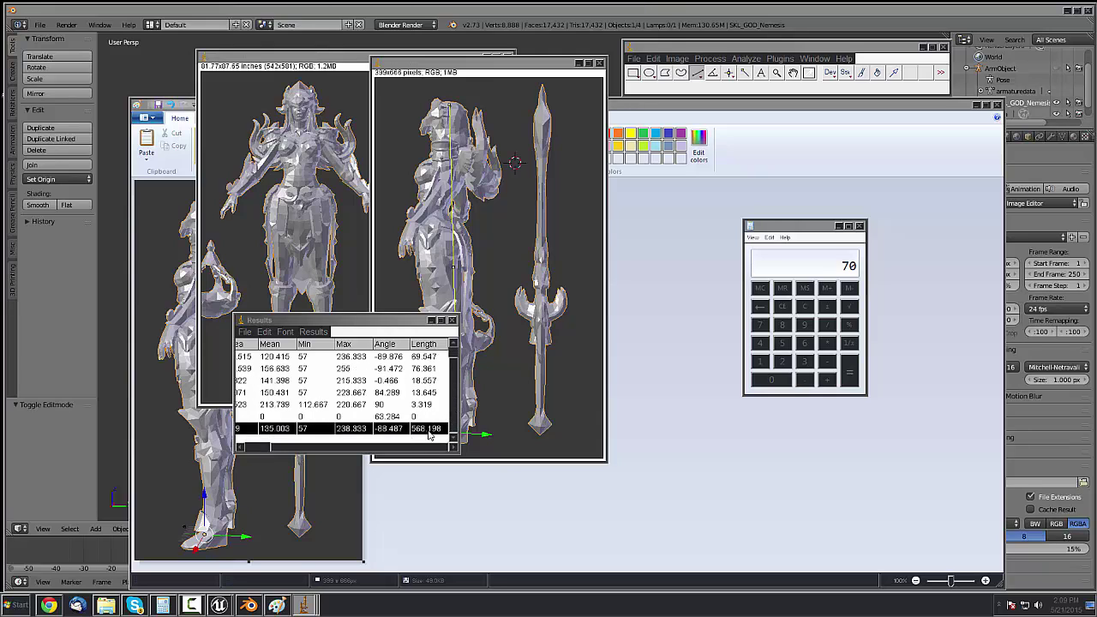
# Set the side view's scale to a known distance of 70 with inch as the unit of length
pyautogui.click(745, 58)
pyautogui.click(756, 181)
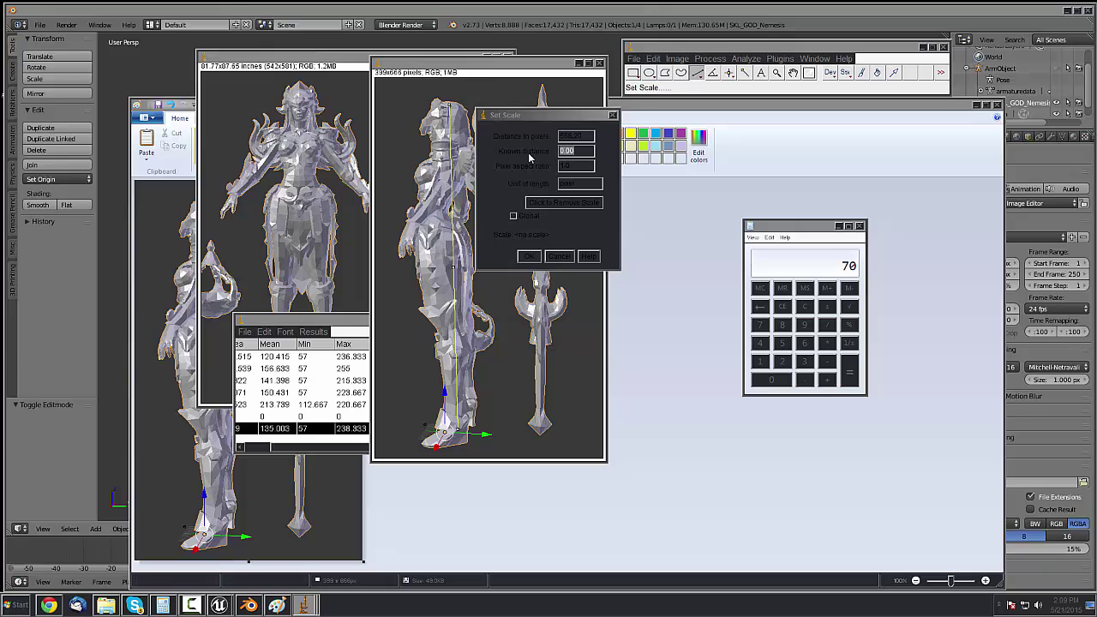
pyautogui.write('1')
pyautogui.doubleClick(594, 184)
pyautogui.write('inch')
pyautogui.click(530, 257)
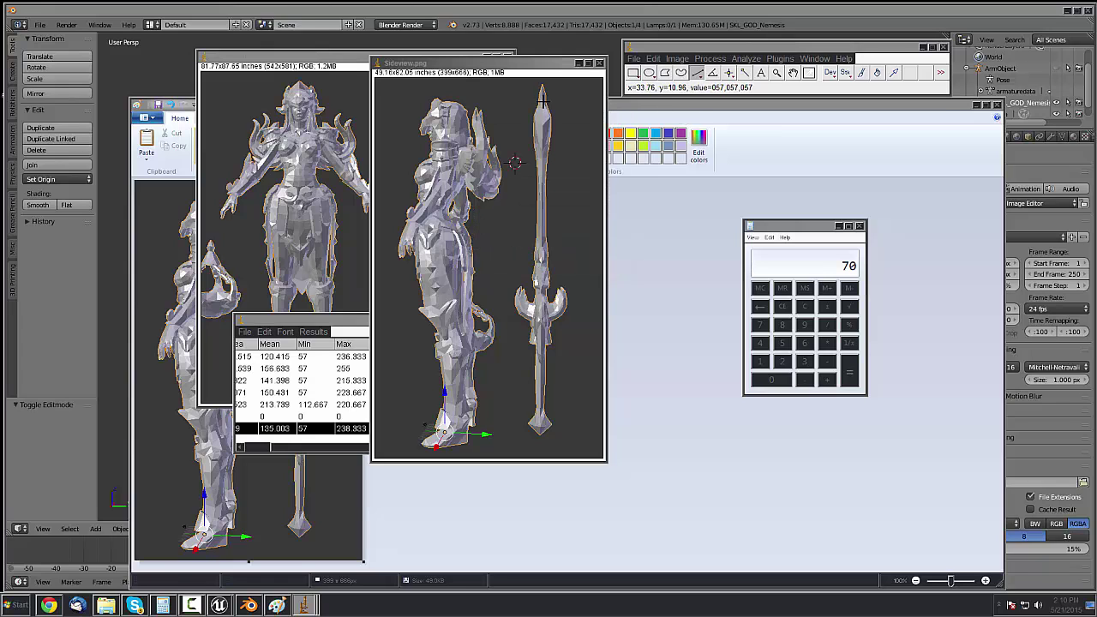
# Draw a straight line about 76 inches long from tip to pommel of the side-view sword and measure it
pyautogui.moveTo(541, 86); pyautogui.dragTo(540, 434)
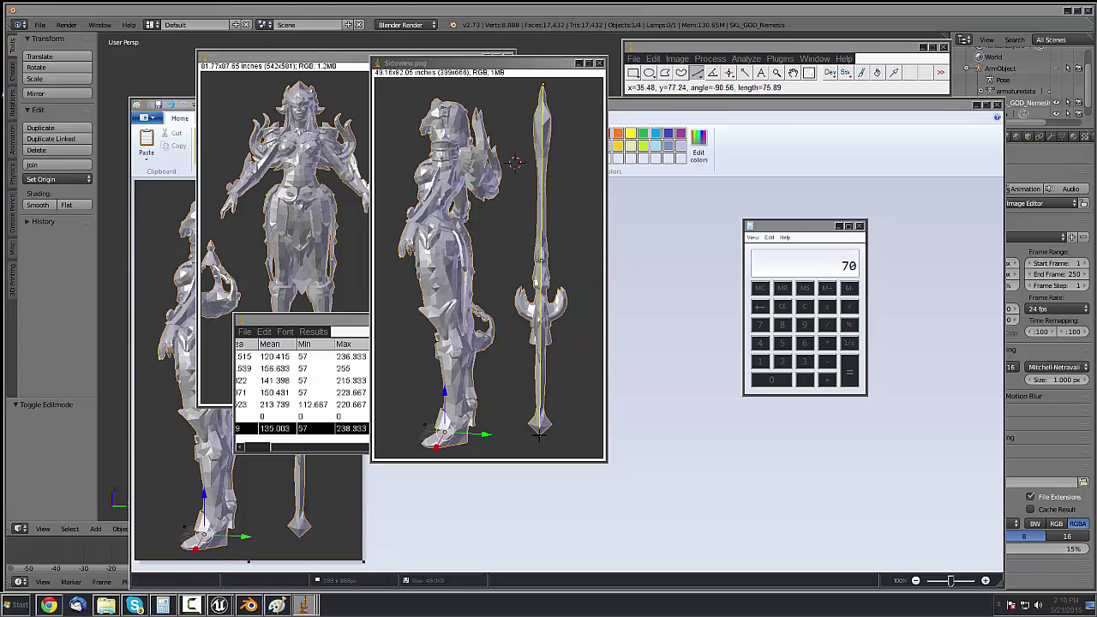
pyautogui.click(748, 60)
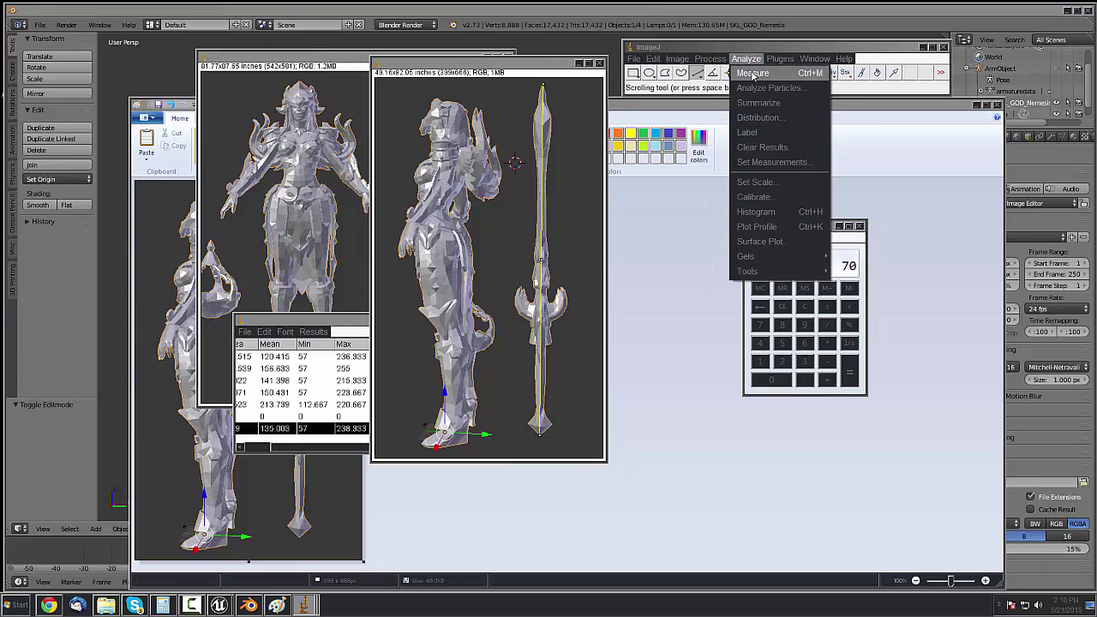
pyautogui.click(763, 98)
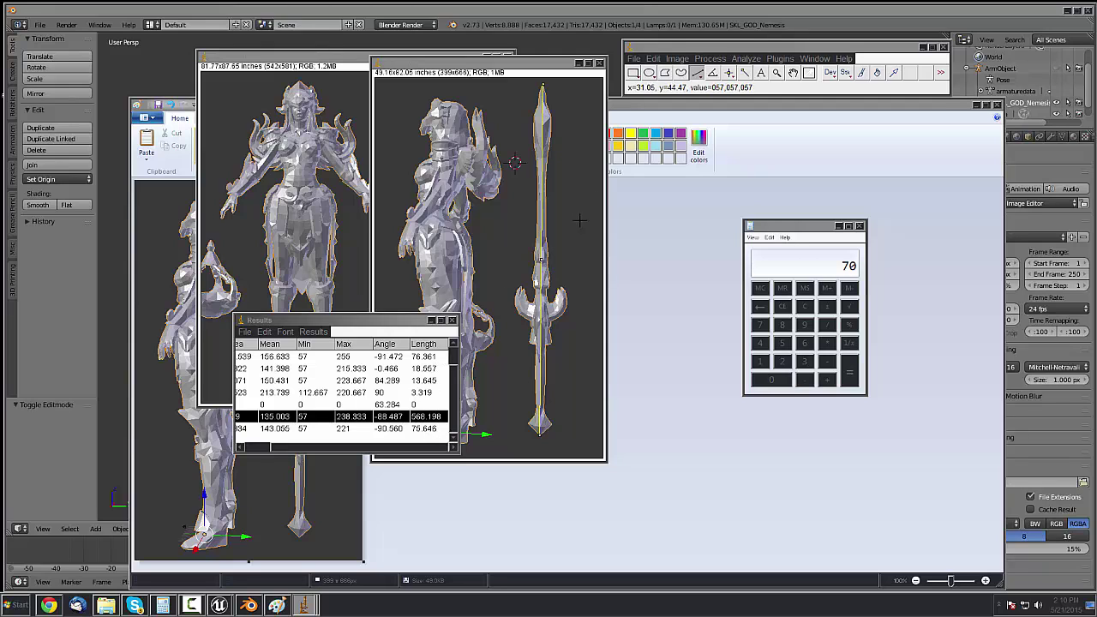
# Measure a line about 11 inches long across the side-view sword's guard and move the results clear of the picture
pyautogui.click(558, 144)
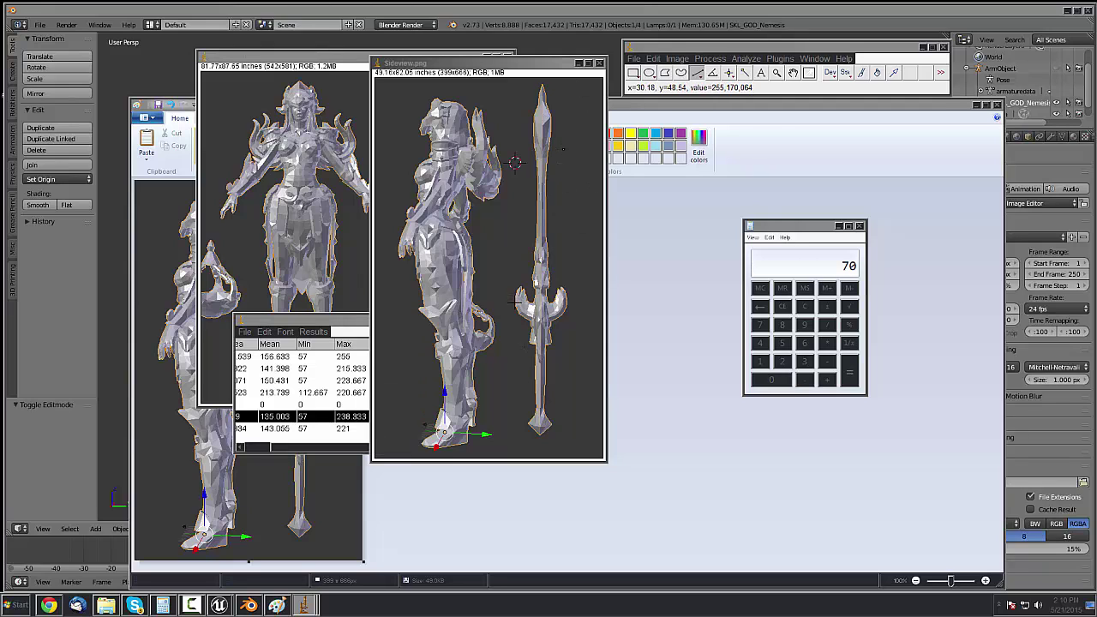
pyautogui.moveTo(516, 302); pyautogui.dragTo(566, 307)
pyautogui.click(746, 58)
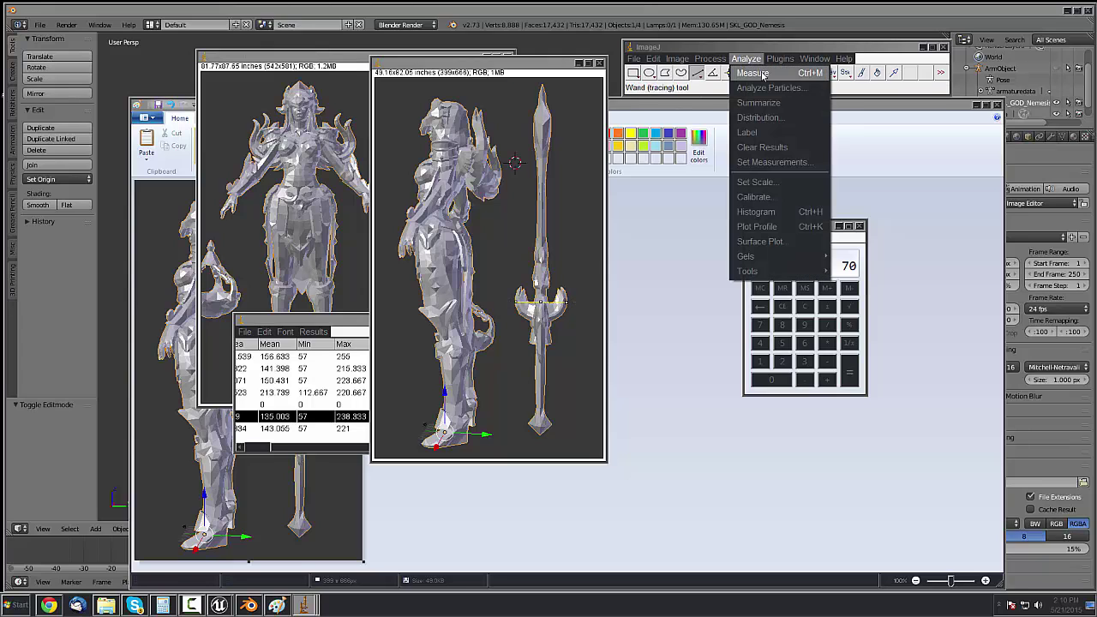
pyautogui.click(763, 76)
pyautogui.moveTo(332, 317); pyautogui.dragTo(222, 330)
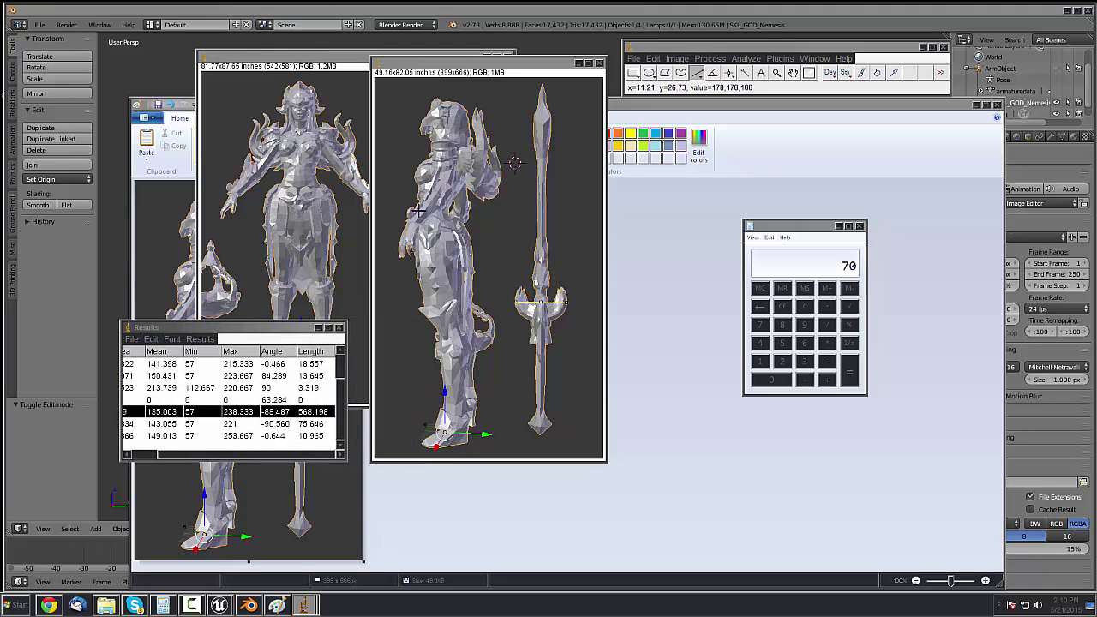
# Try straight lines along the side-view figure's forearm and raised shoulder piece, and clear them from the picture
pyautogui.moveTo(438, 189); pyautogui.dragTo(407, 217)
pyautogui.moveTo(475, 112); pyautogui.dragTo(485, 196)
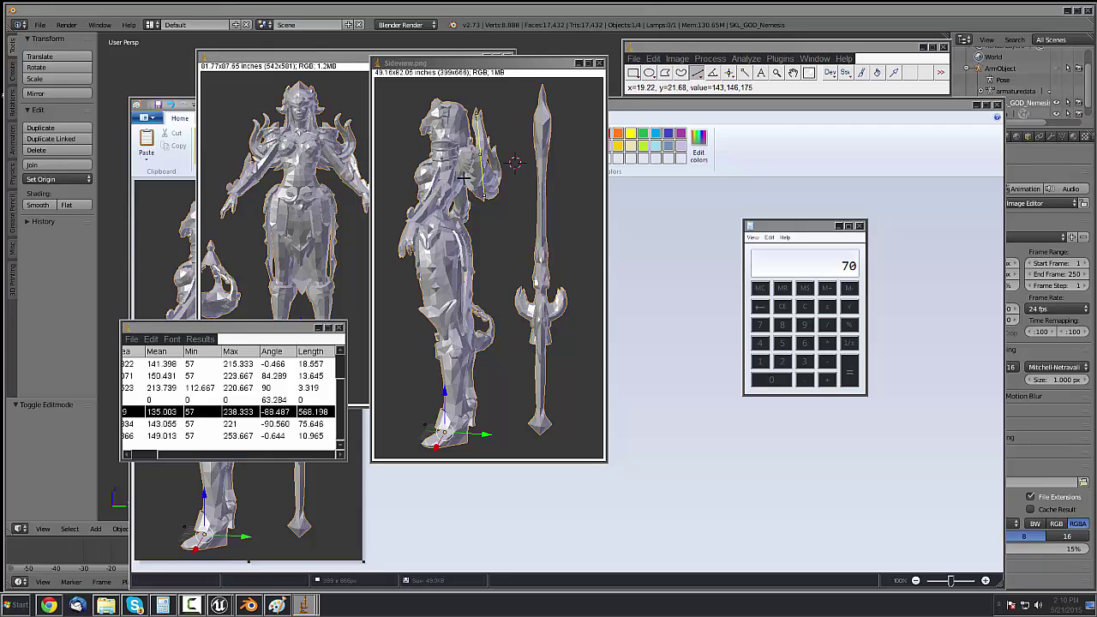
pyautogui.click(426, 187)
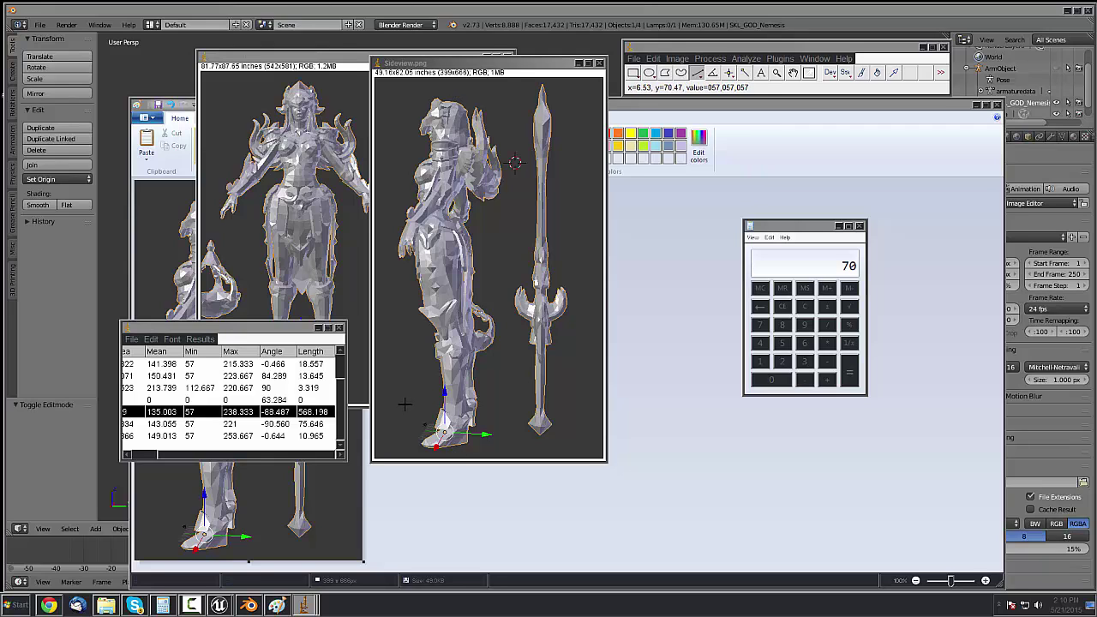